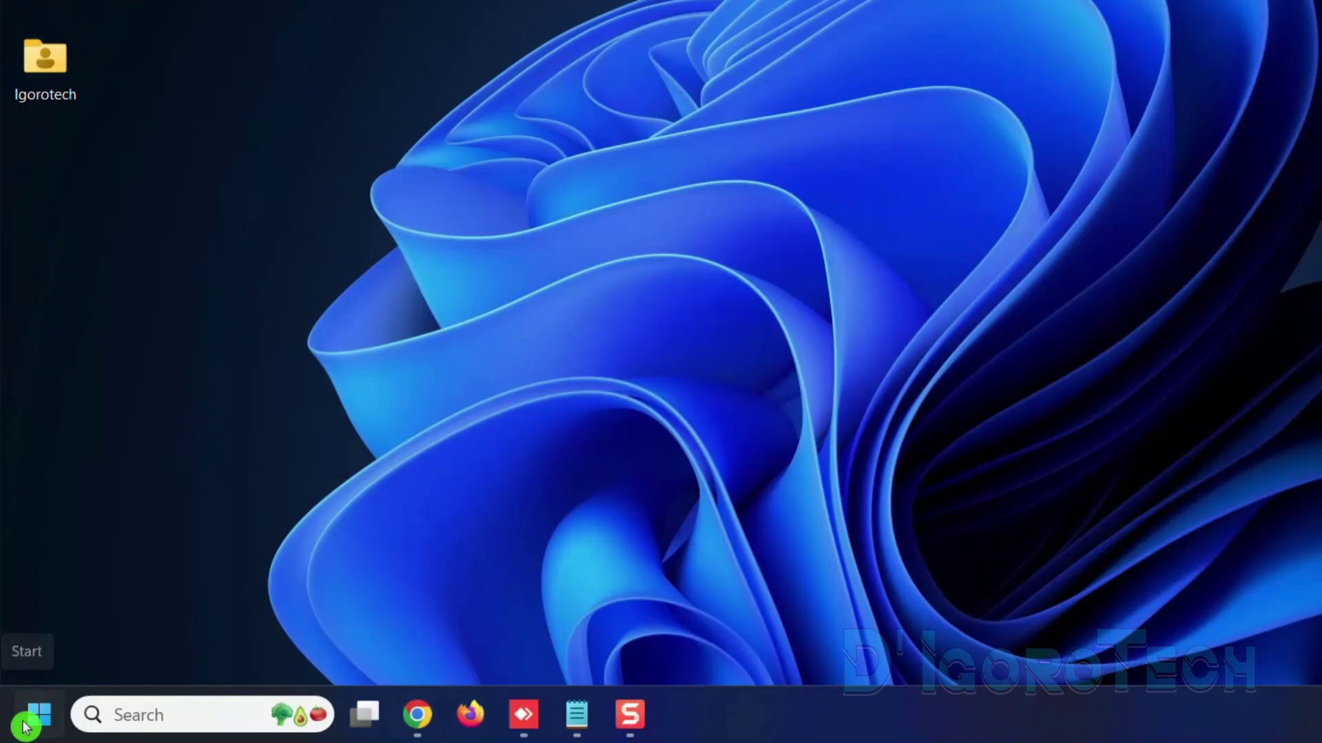
- Open Installed apps in Settings and search 'office' to list the two Office entries
right_click(25, 728)
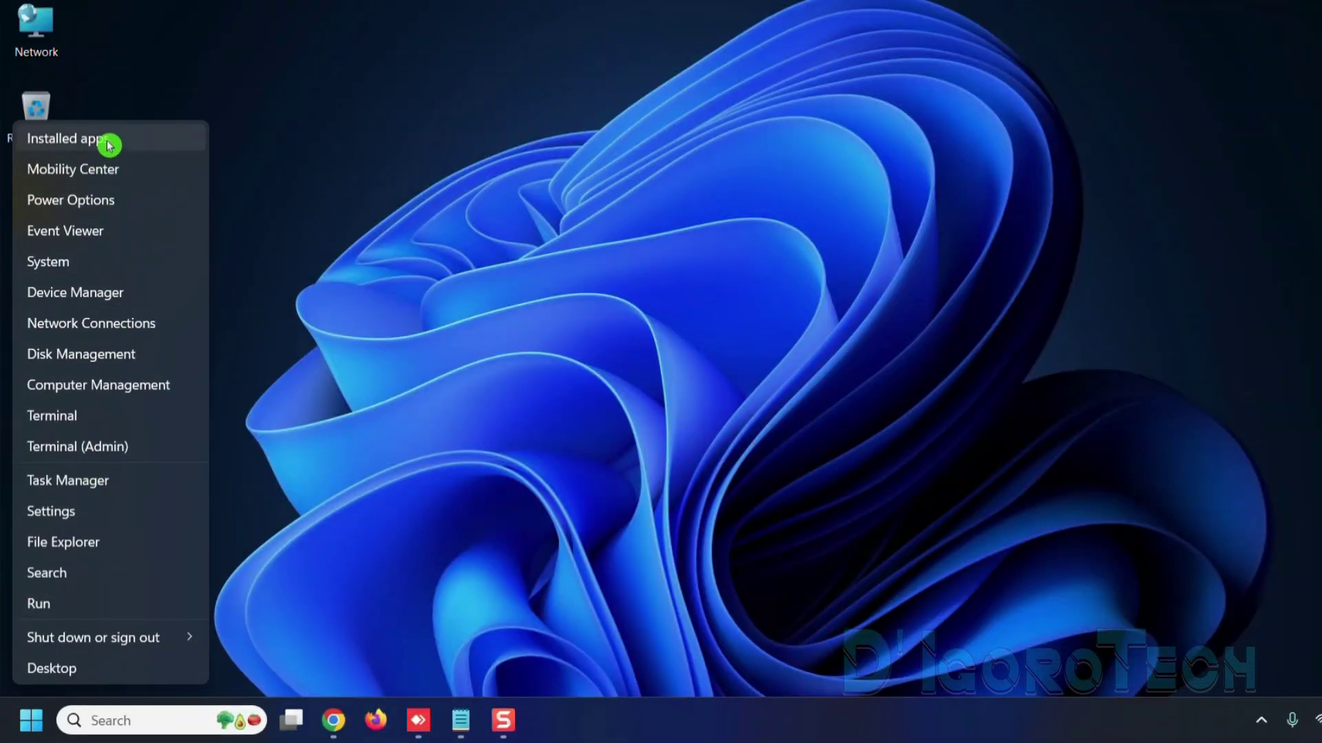
left_click(105, 141)
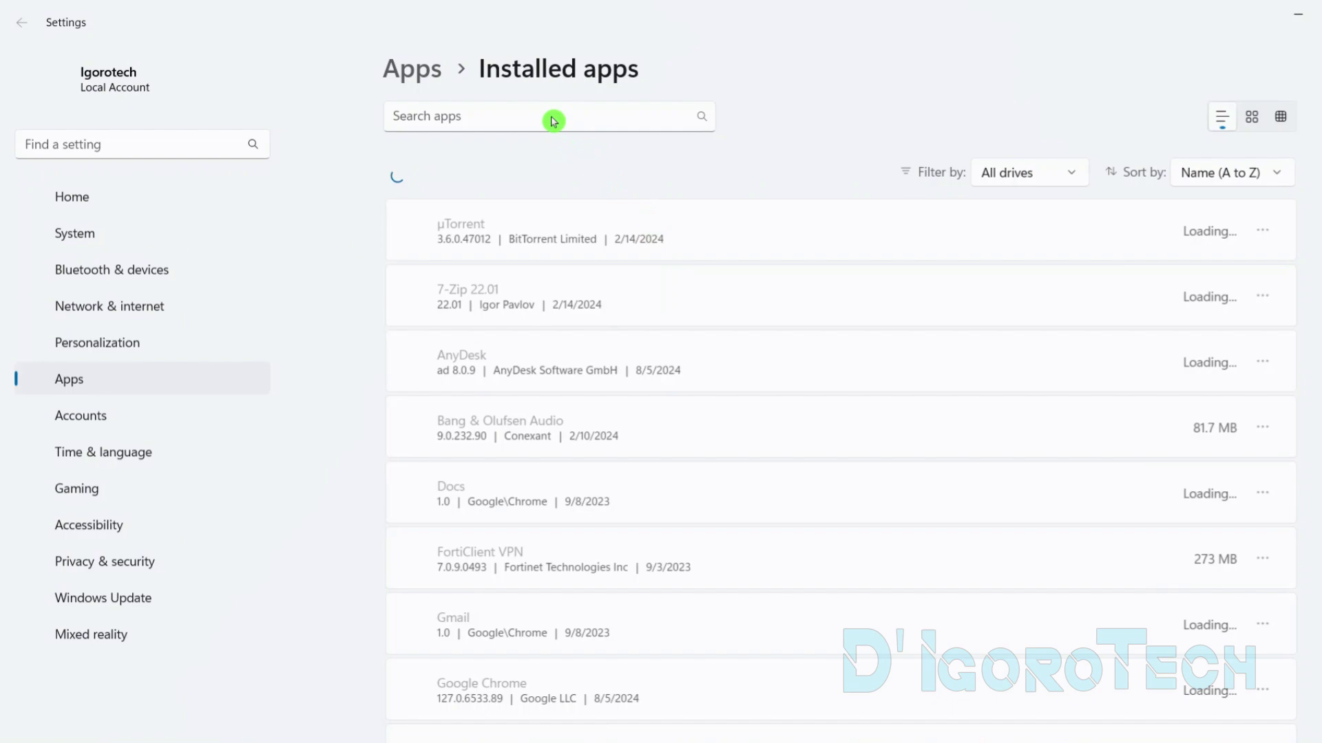
left_click(550, 116)
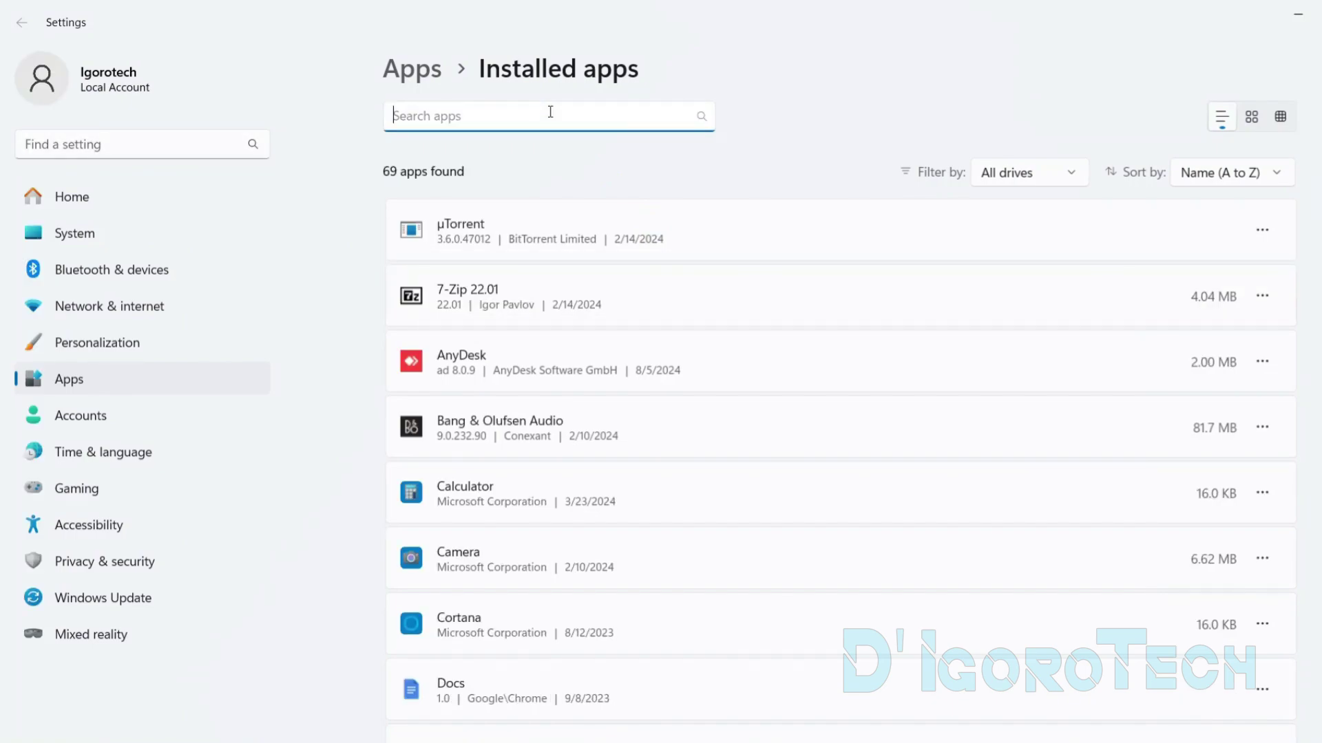
type("office")
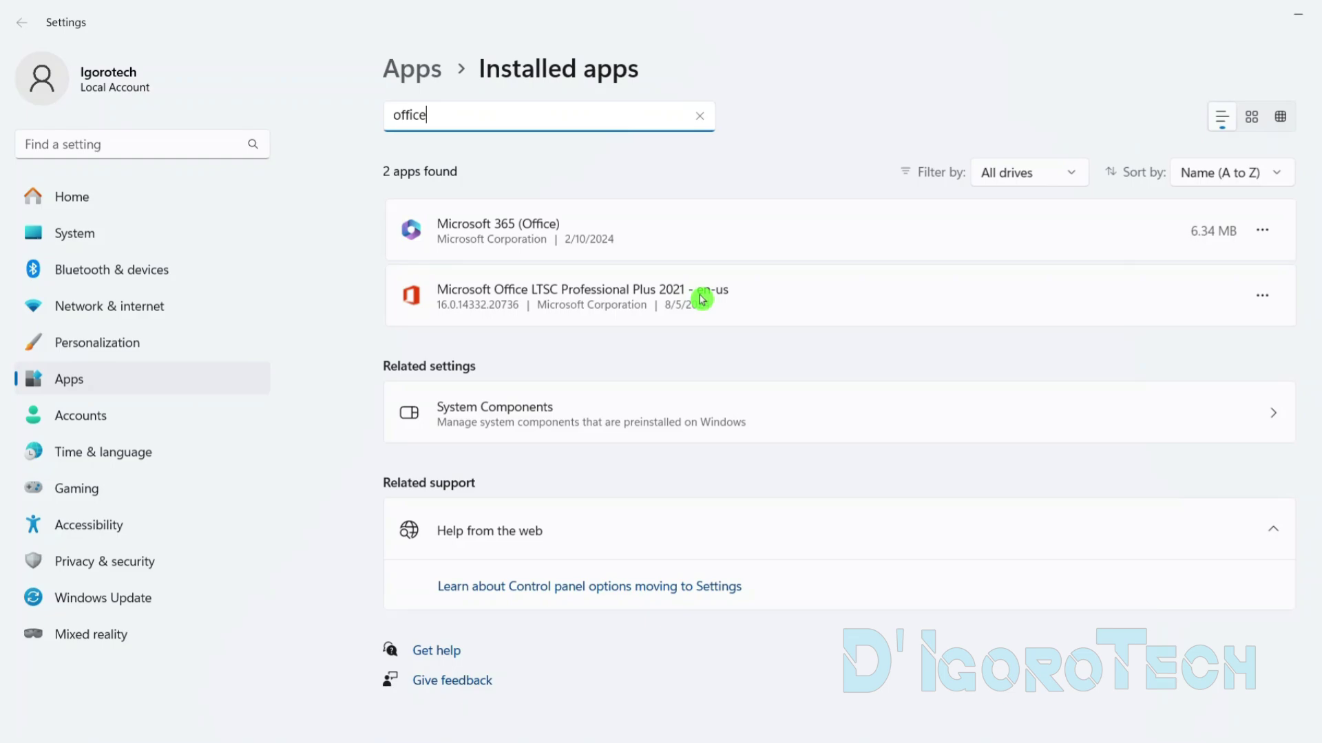
- Uninstall Office LTSC Professional Plus 2021 and run the Office removal
left_click(1262, 298)
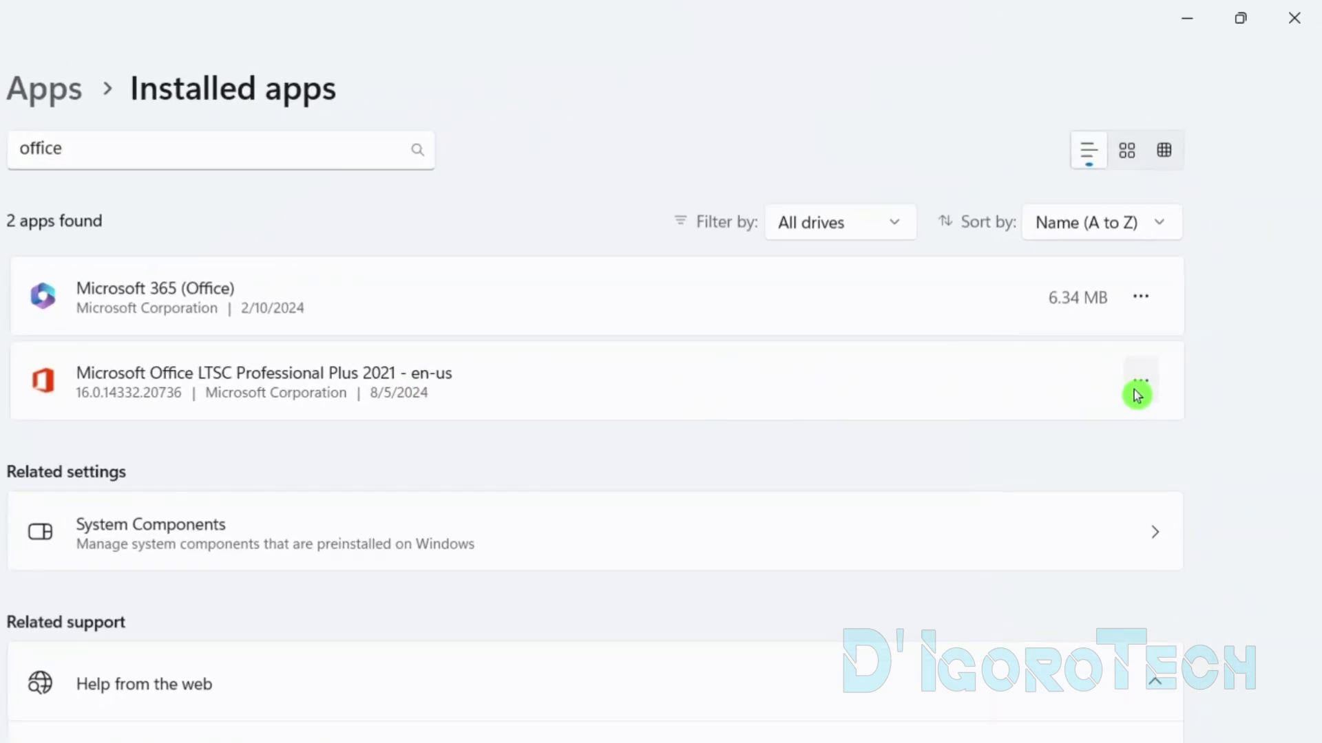
left_click(1140, 381)
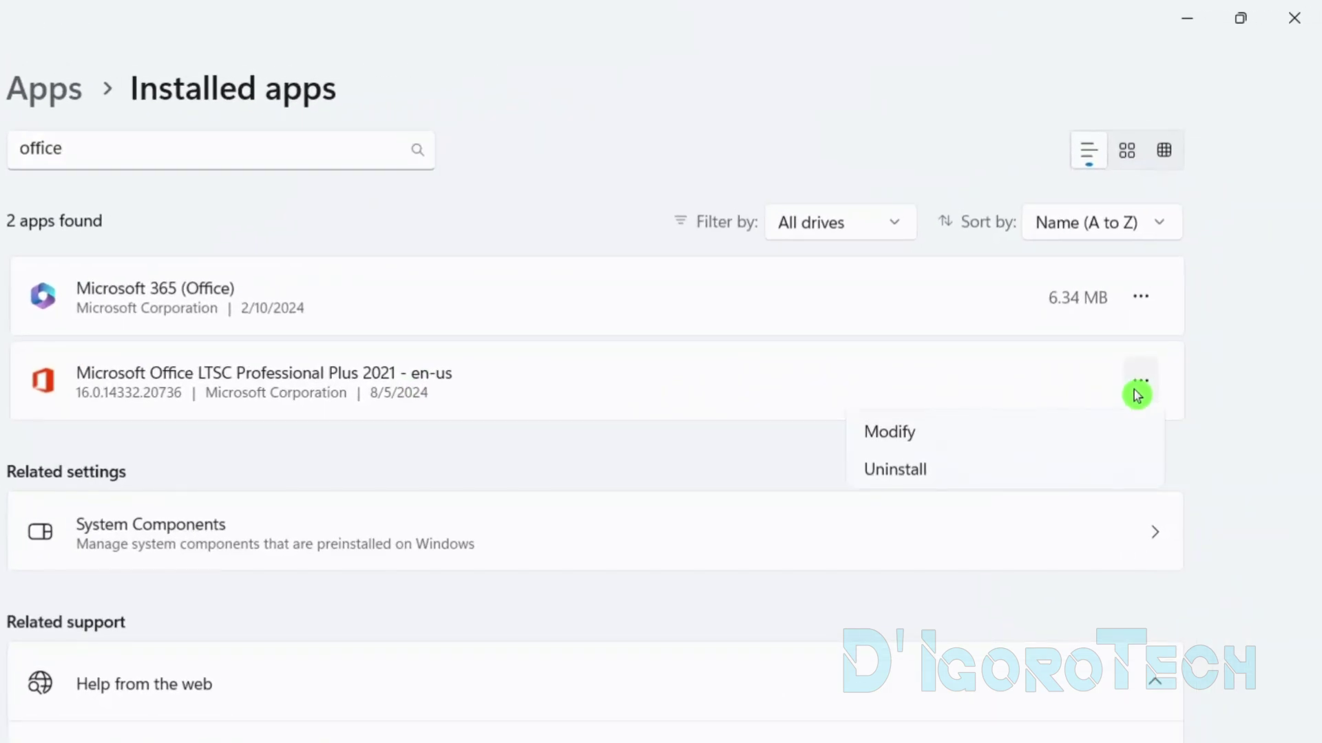
left_click(939, 471)
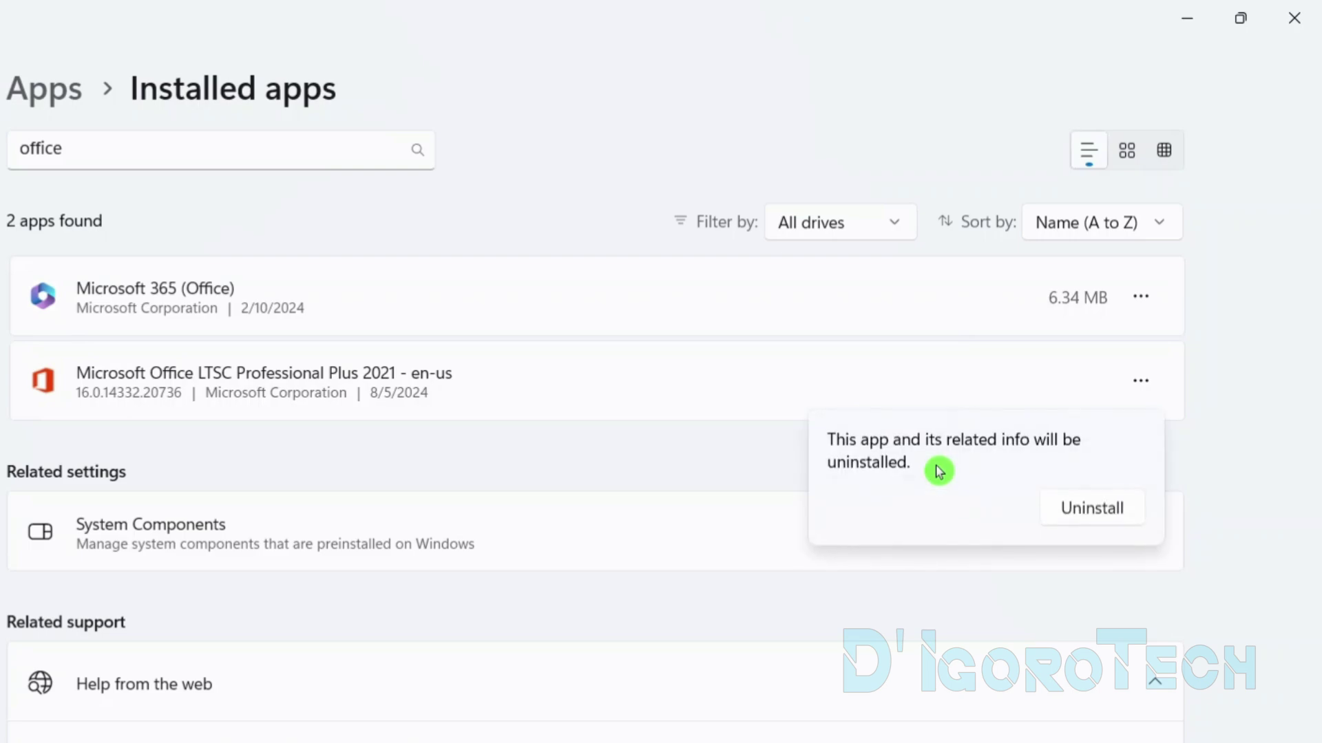
left_click(1083, 510)
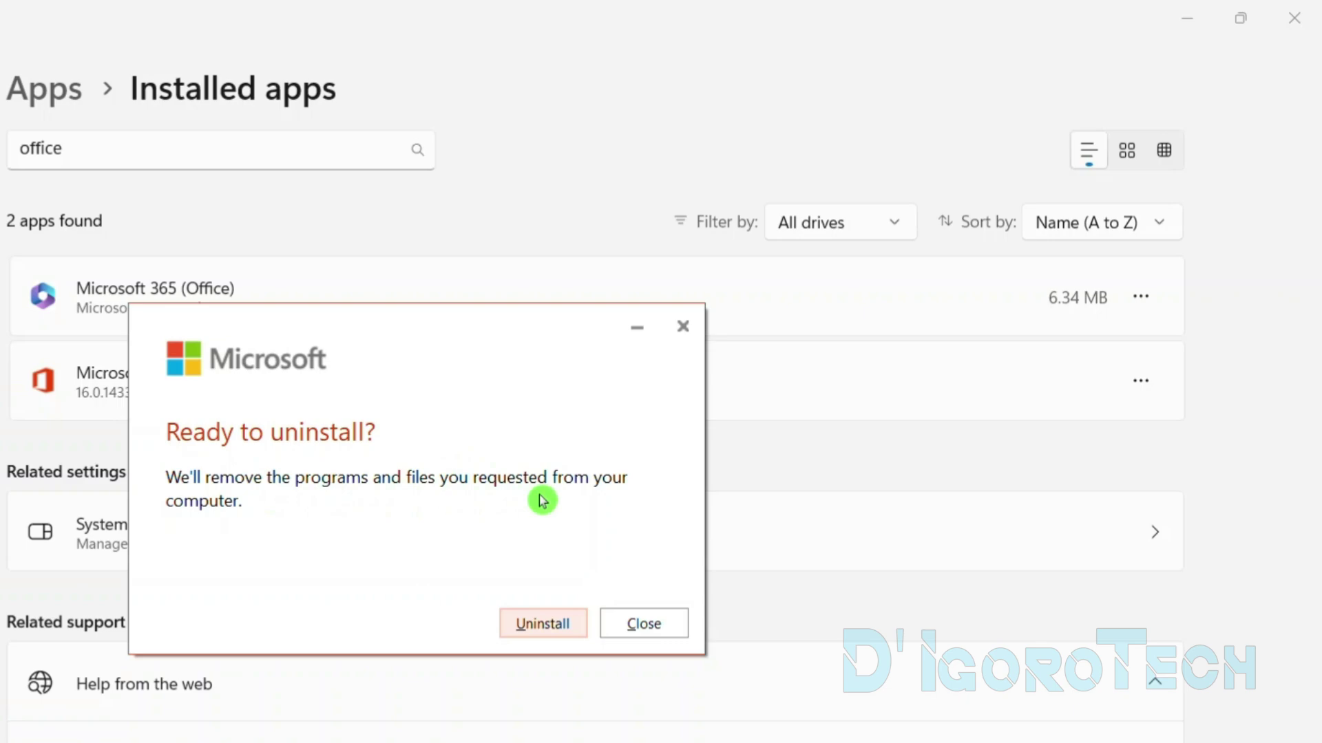
left_click(567, 625)
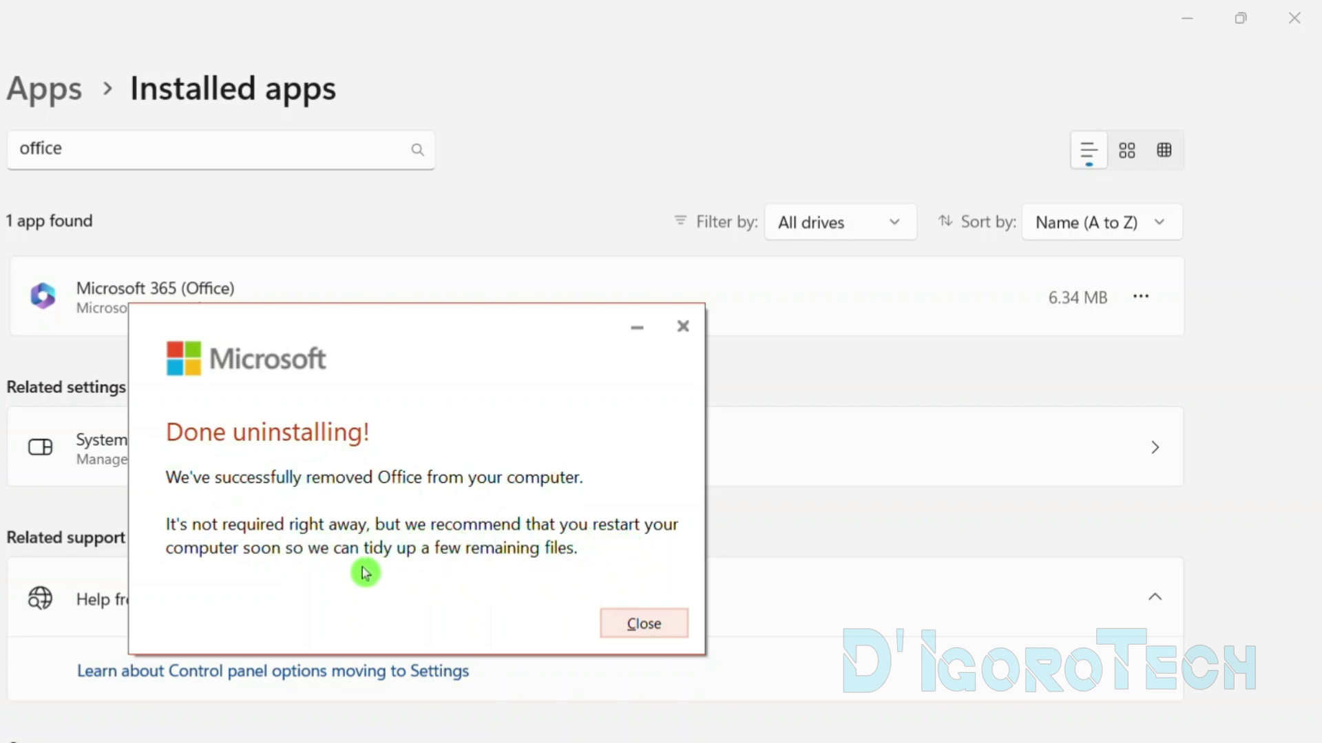
- Uninstall Microsoft 365 (Office) and confirm the removal
left_click(634, 625)
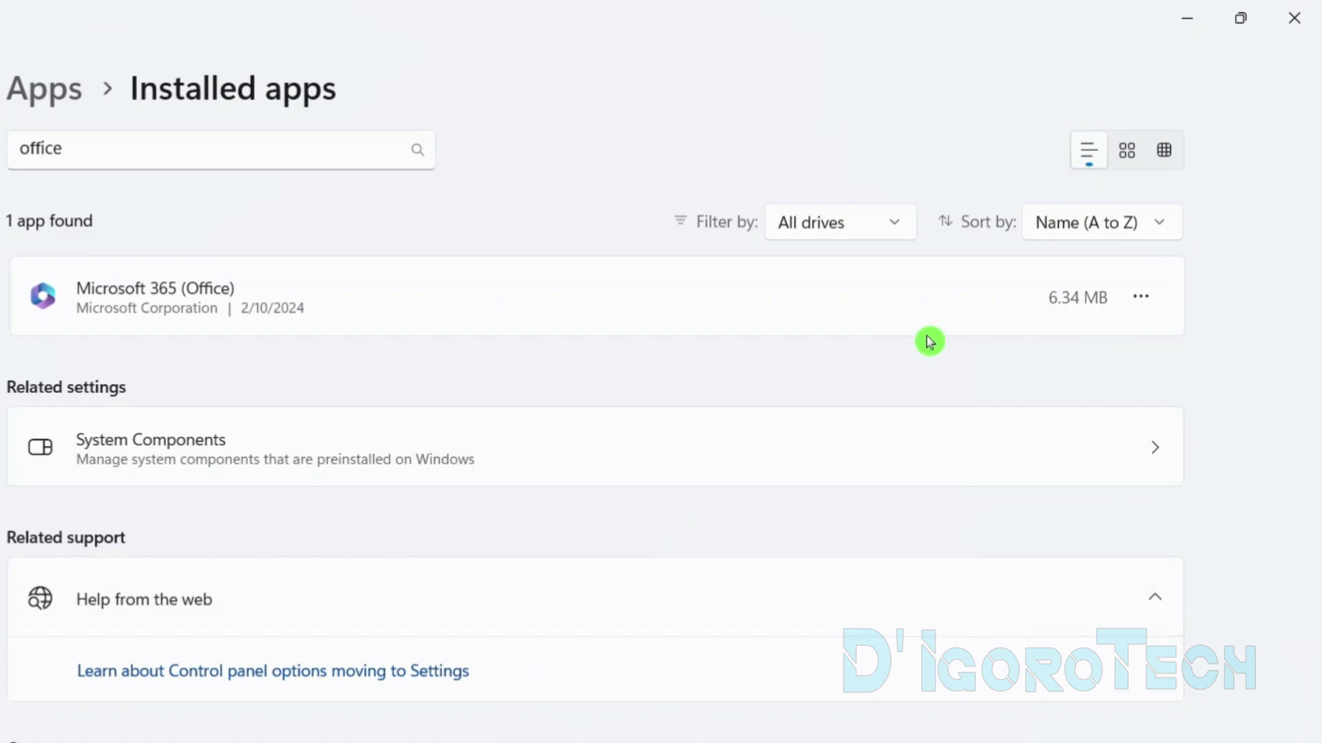
left_click(1139, 303)
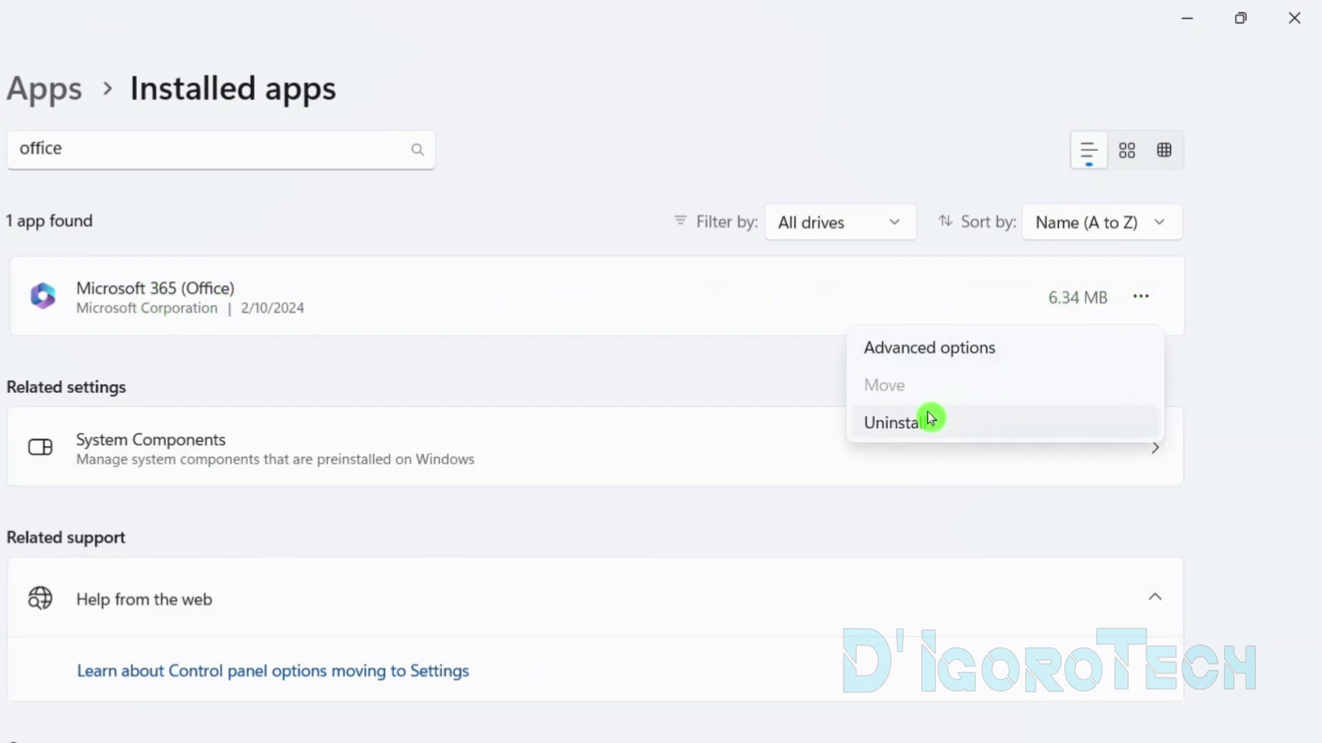
left_click(930, 420)
left_click(1114, 429)
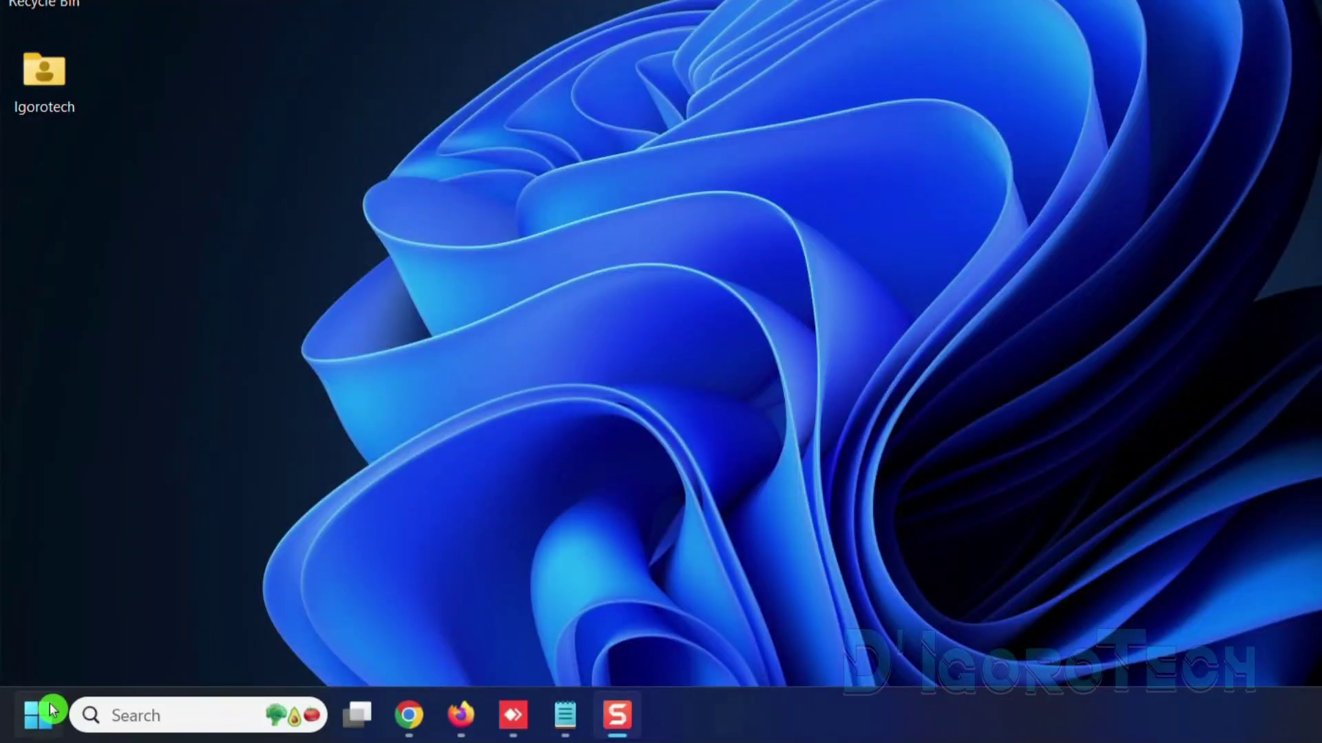
- Launch Chrome and load google.com
left_click(52, 706)
left_click(684, 634)
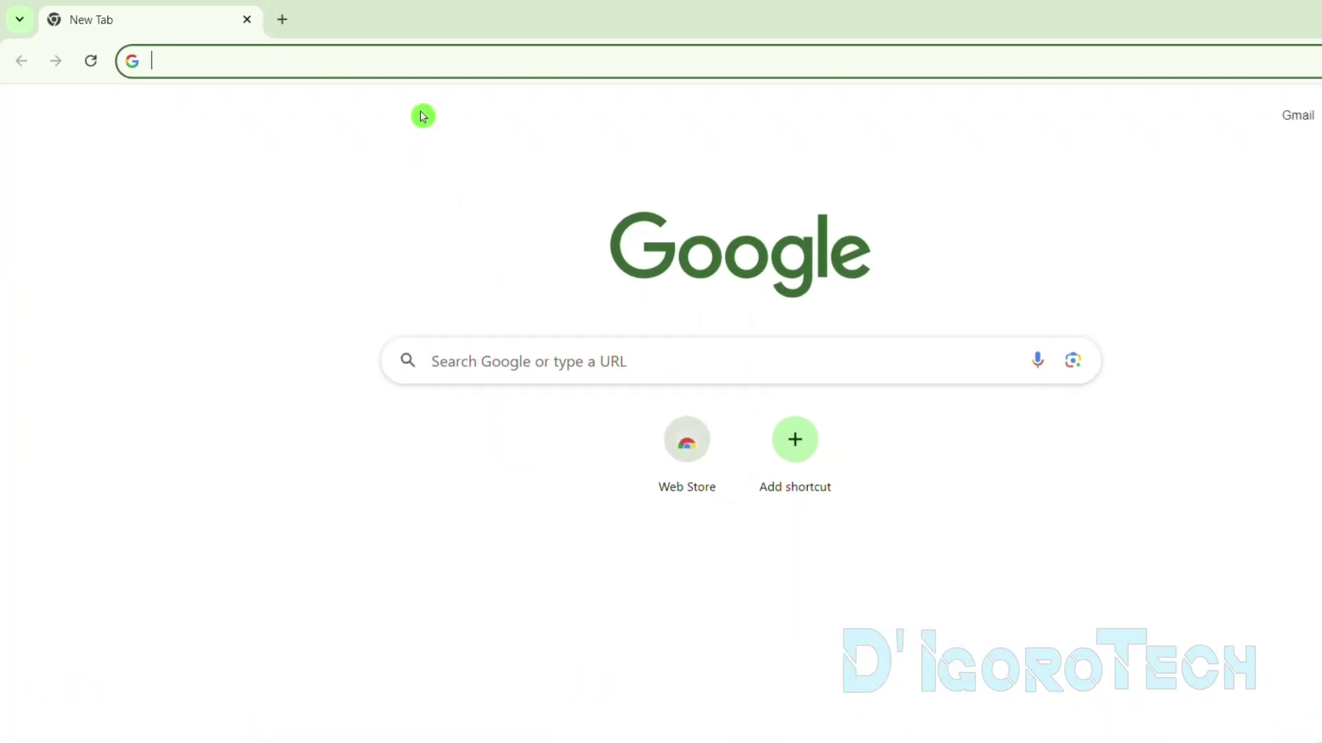
left_click(392, 57)
type("google.com")
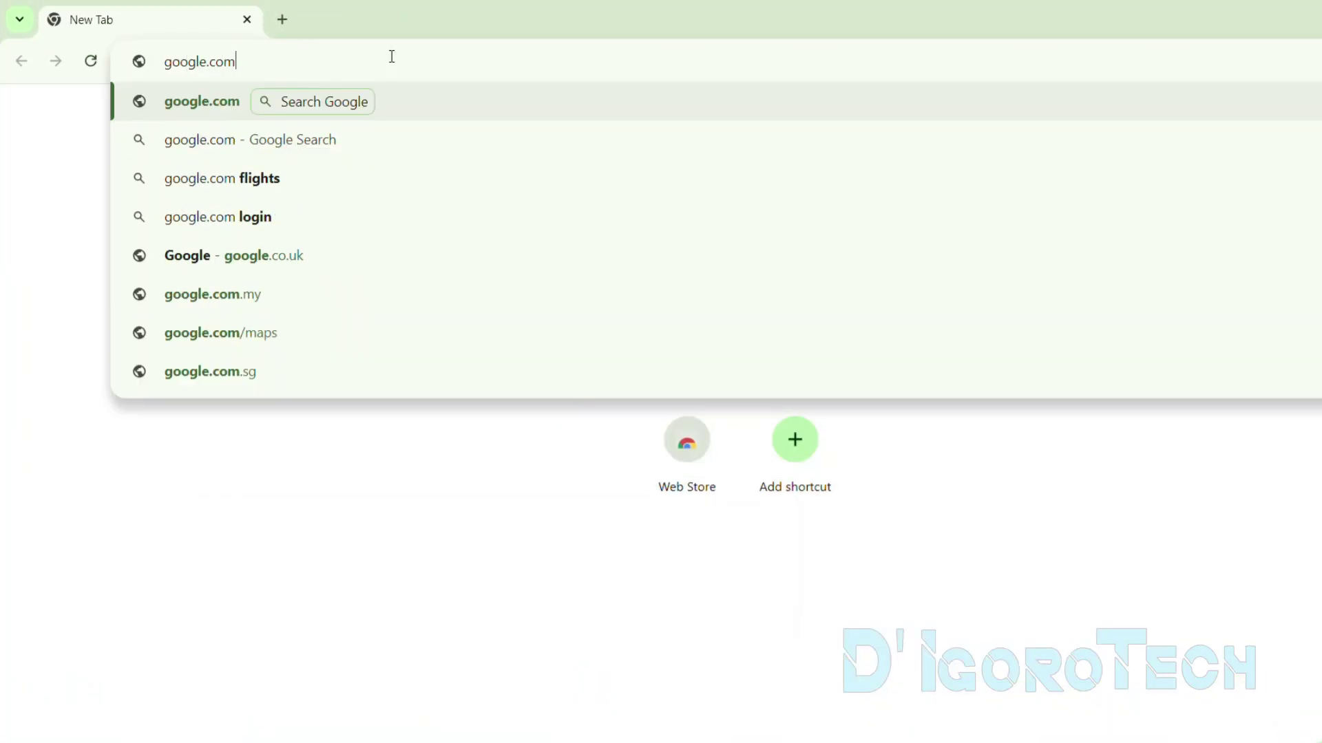
key("Return")
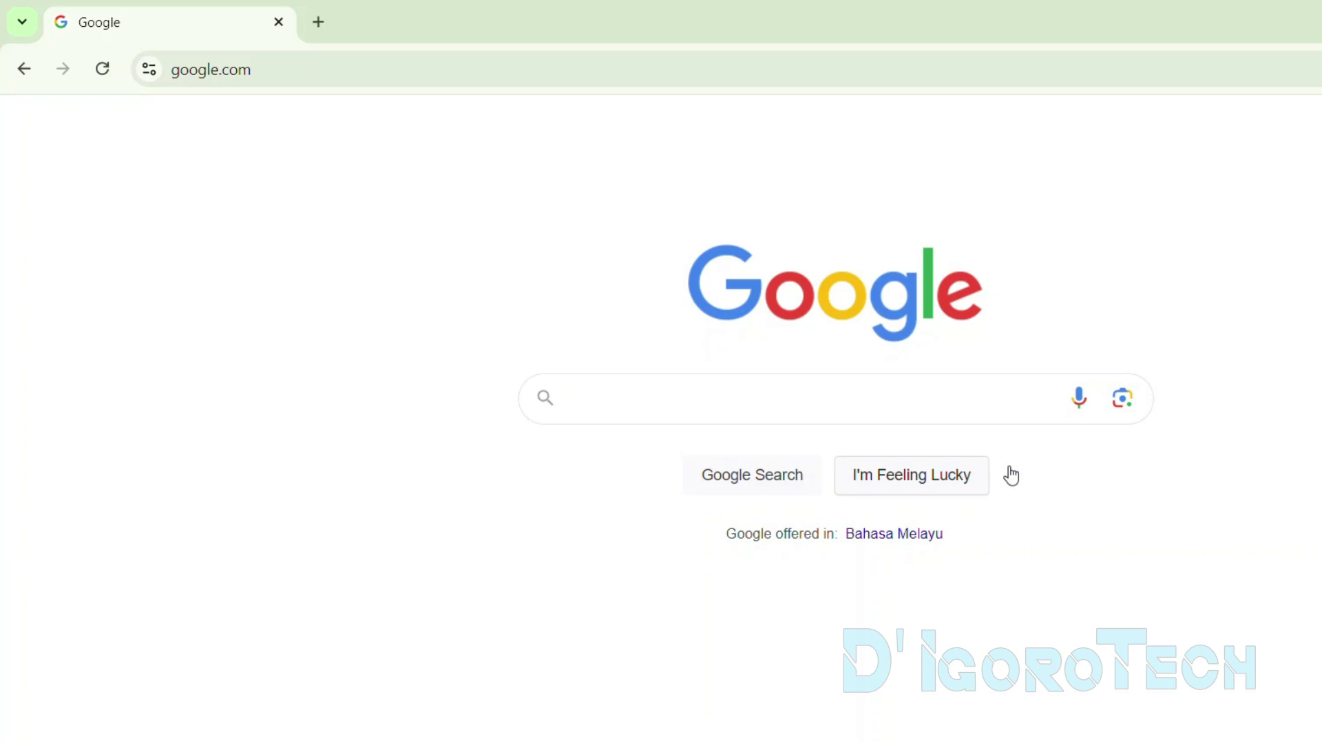
- Search 'office customization tool' and open the config.office.com deployment settings result
type("office custo")
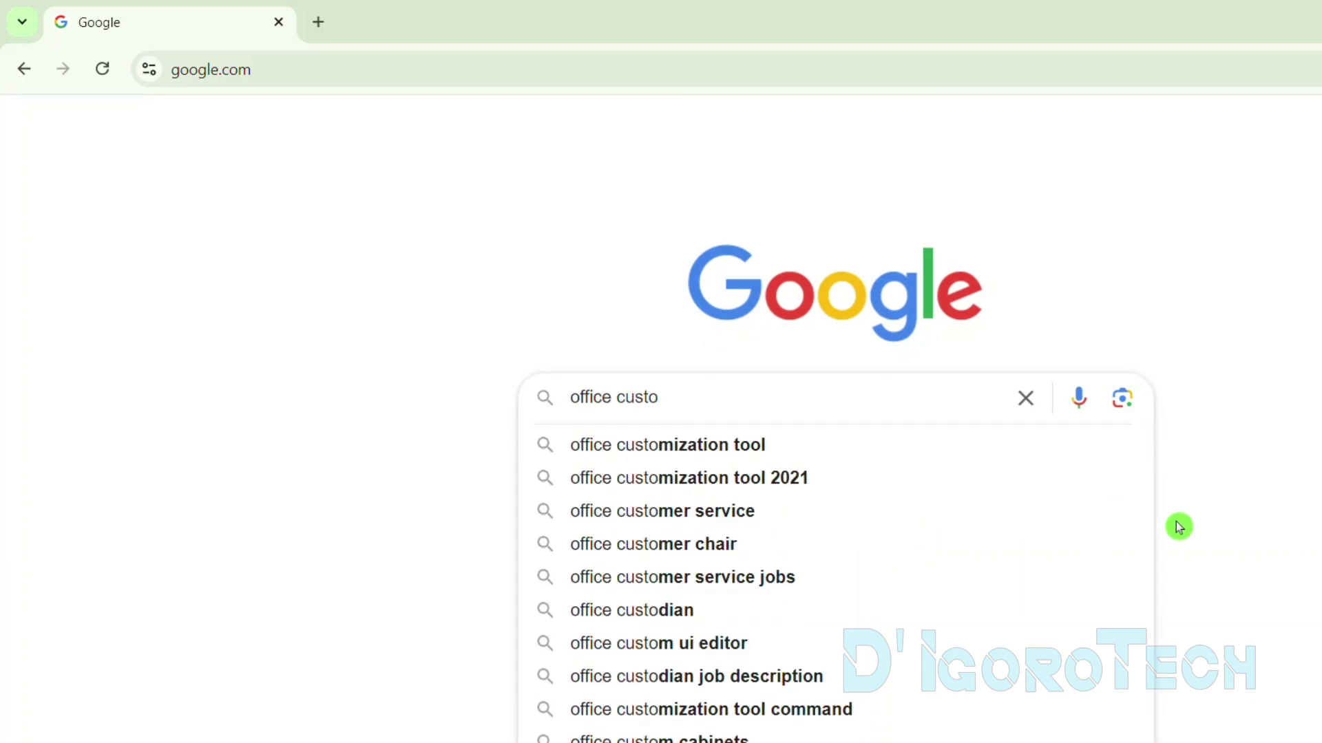
left_click(865, 457)
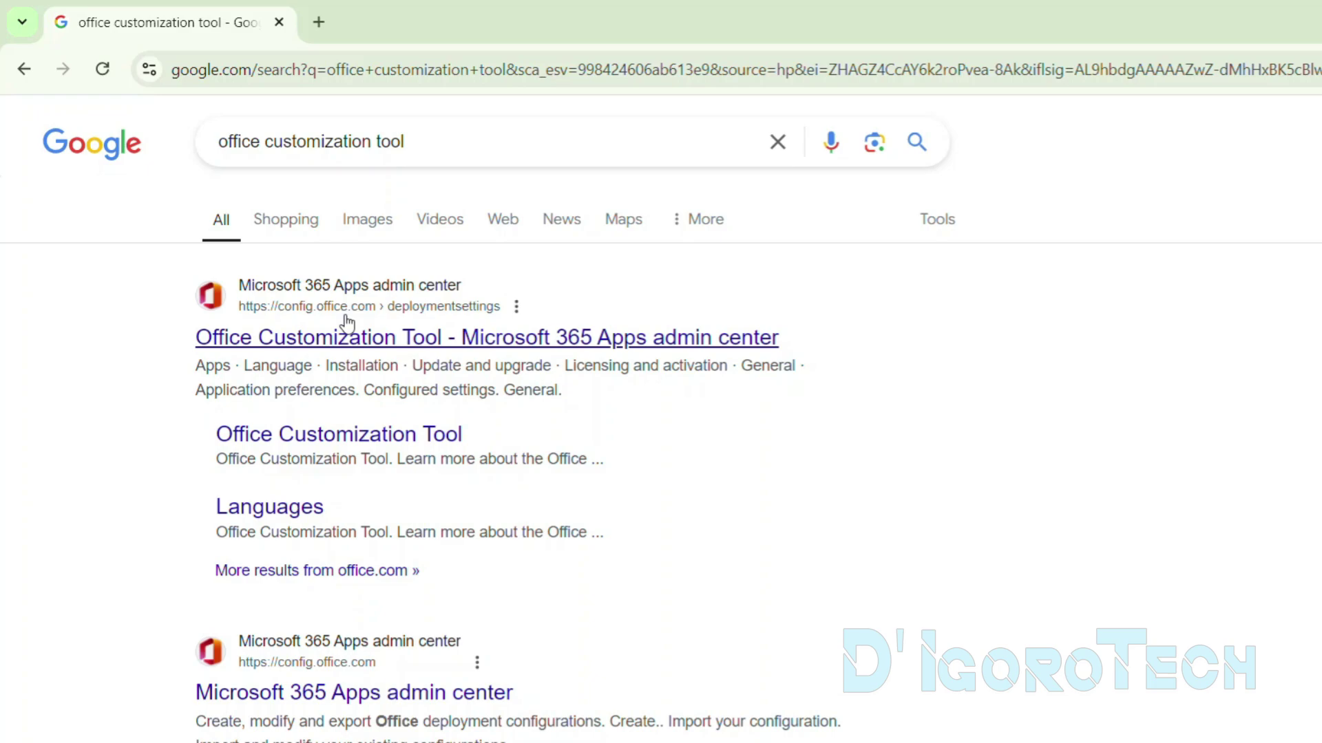
left_click(345, 342)
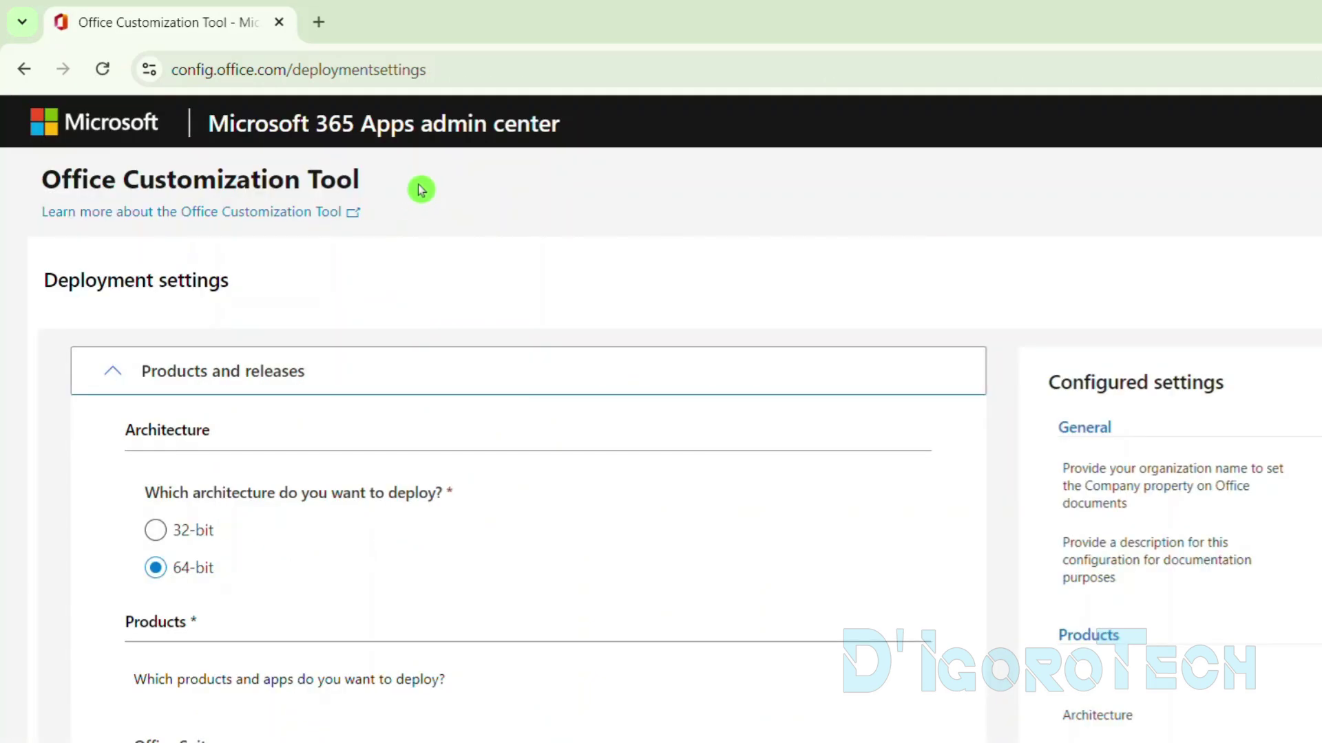
- Review the deployment settings, keeping the 64-bit architecture selected
left_click_drag(361, 180, 39, 179)
left_click(472, 265)
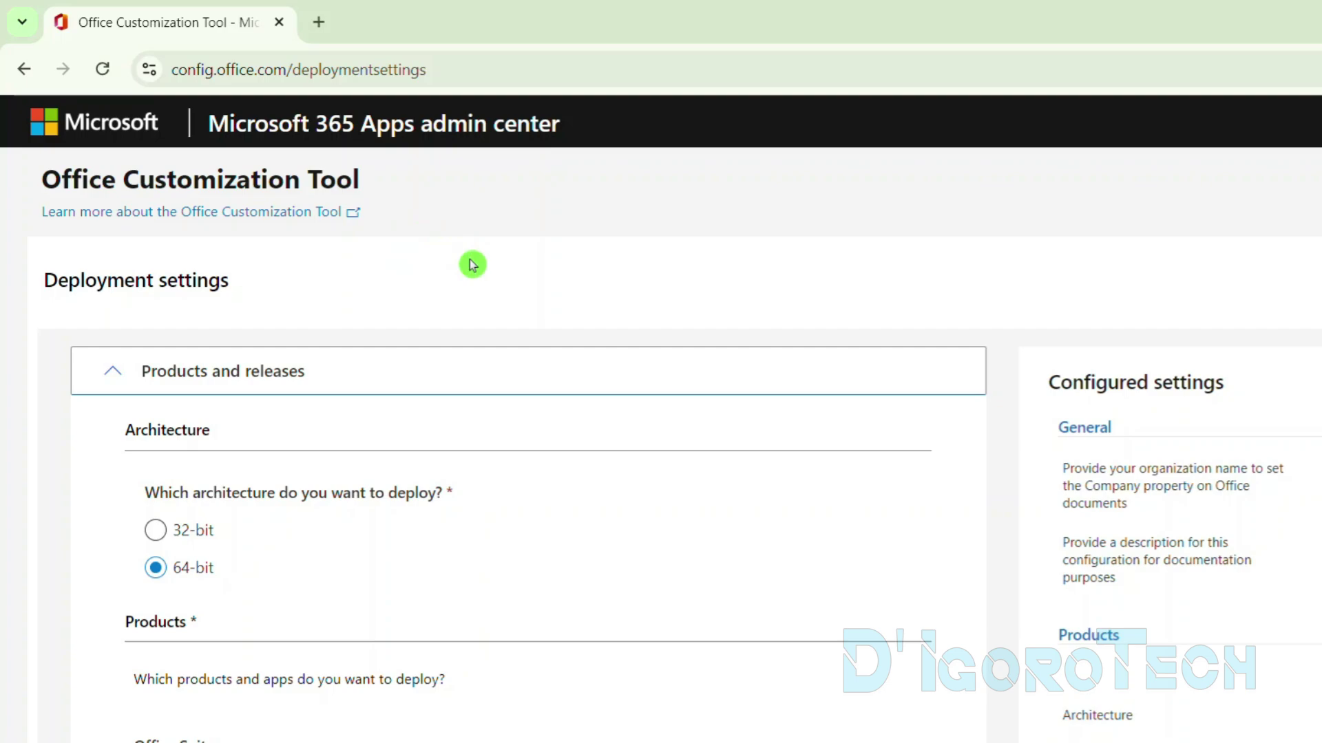
left_click_drag(349, 291, 30, 290)
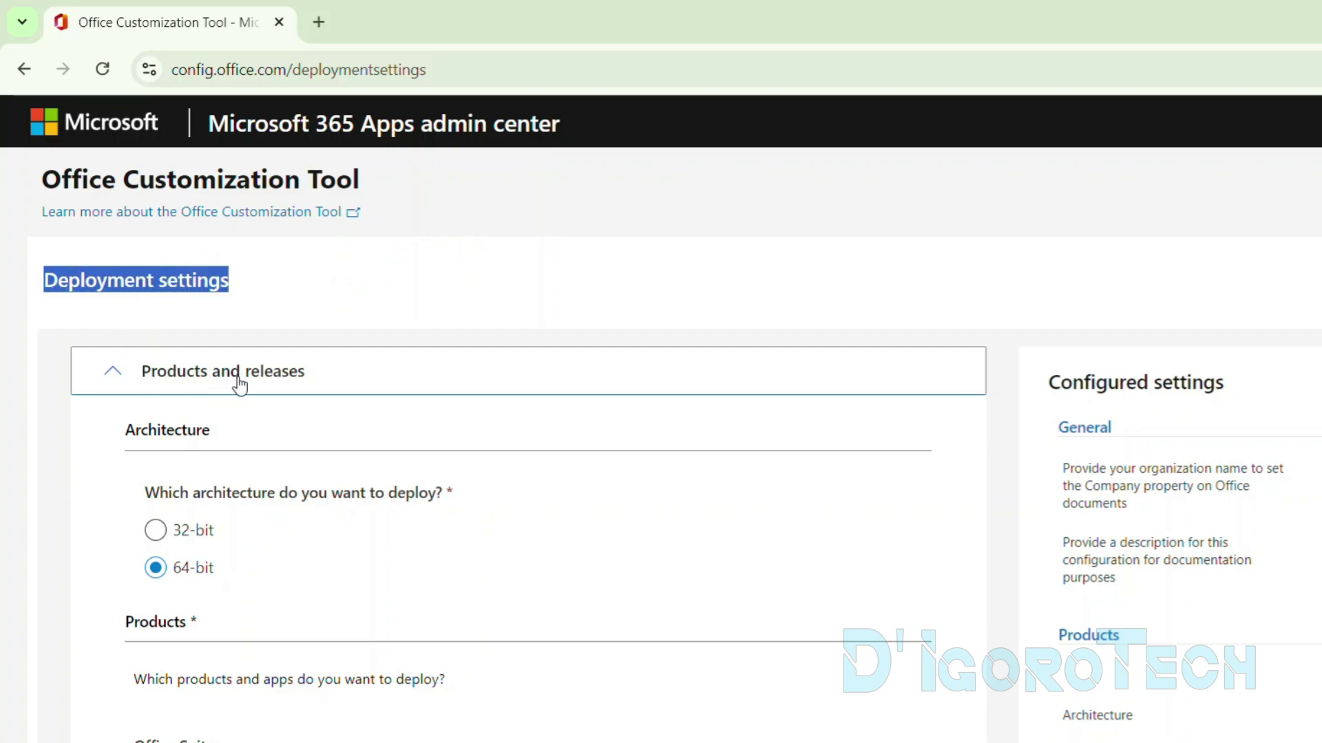
left_click_drag(120, 499, 495, 486)
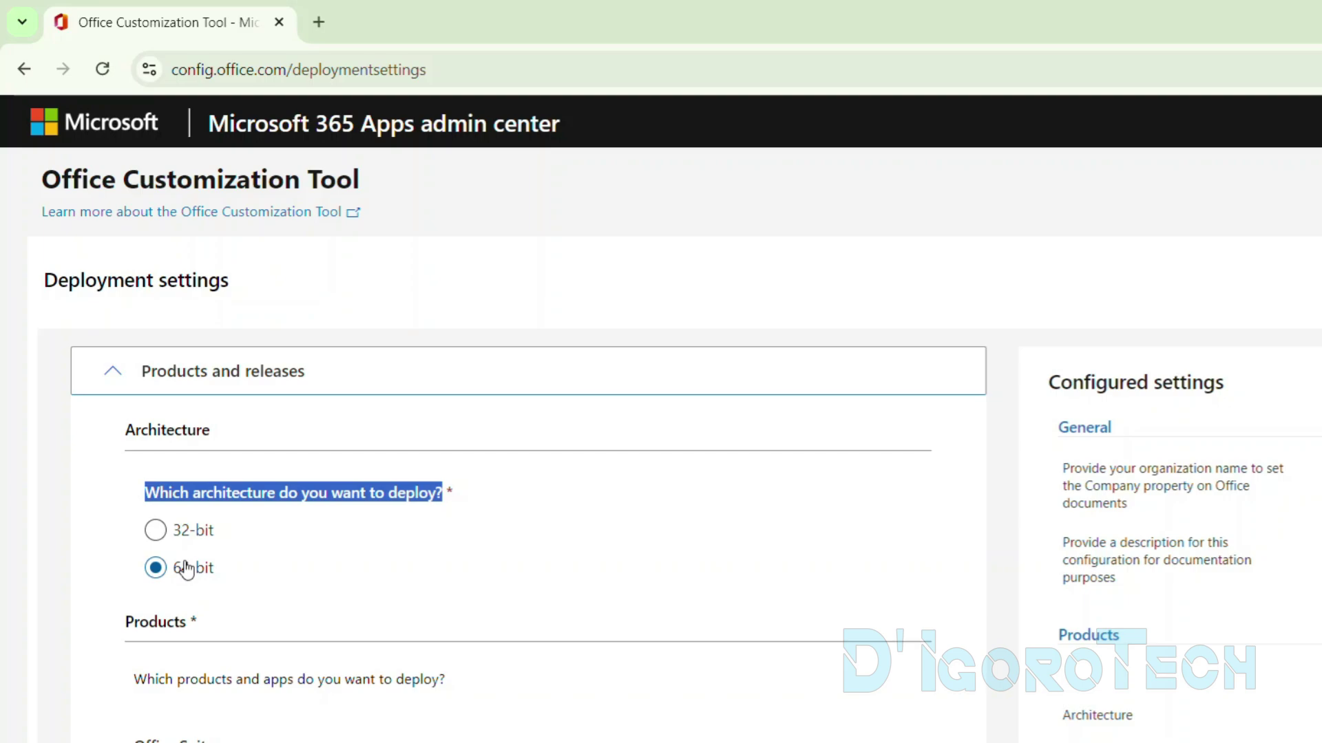
- Select Office LTSC Professional Plus 2024 - Volume License as the Office suite
left_click_drag(117, 629, 213, 638)
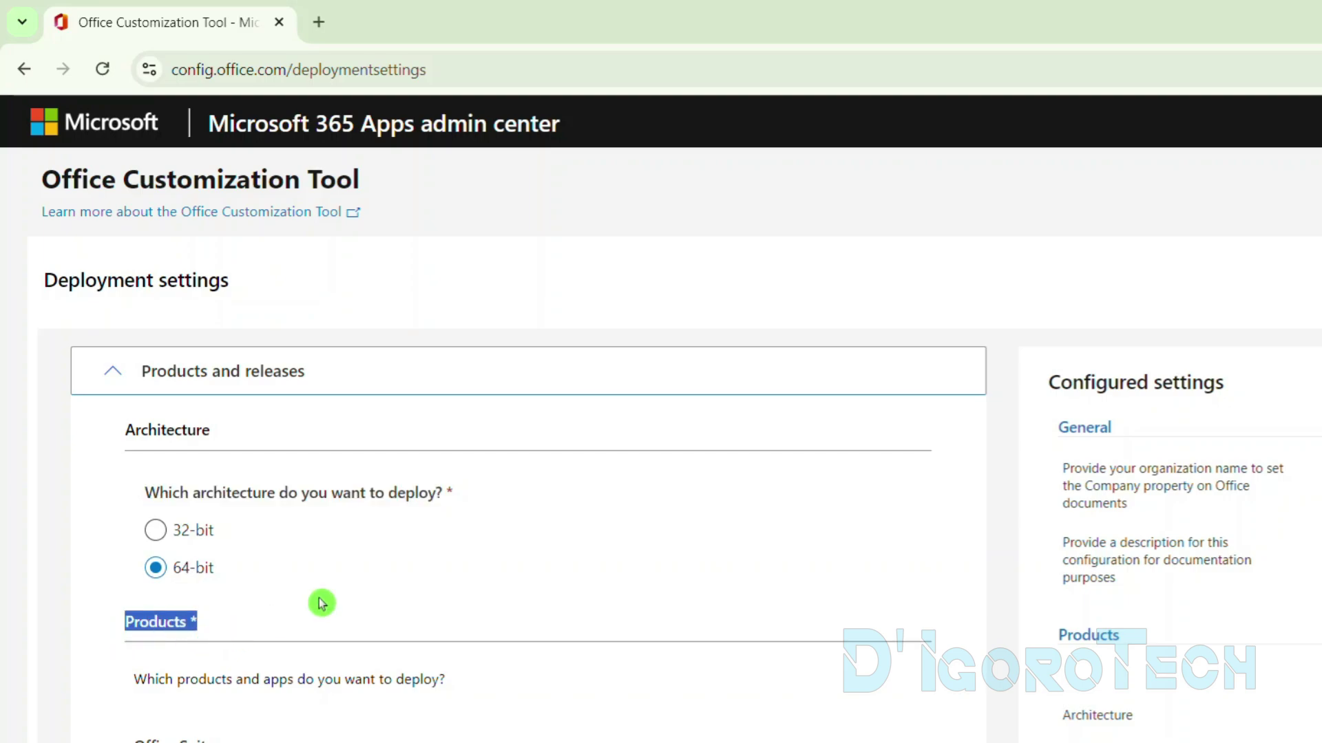
scroll(321, 604, "down", 3)
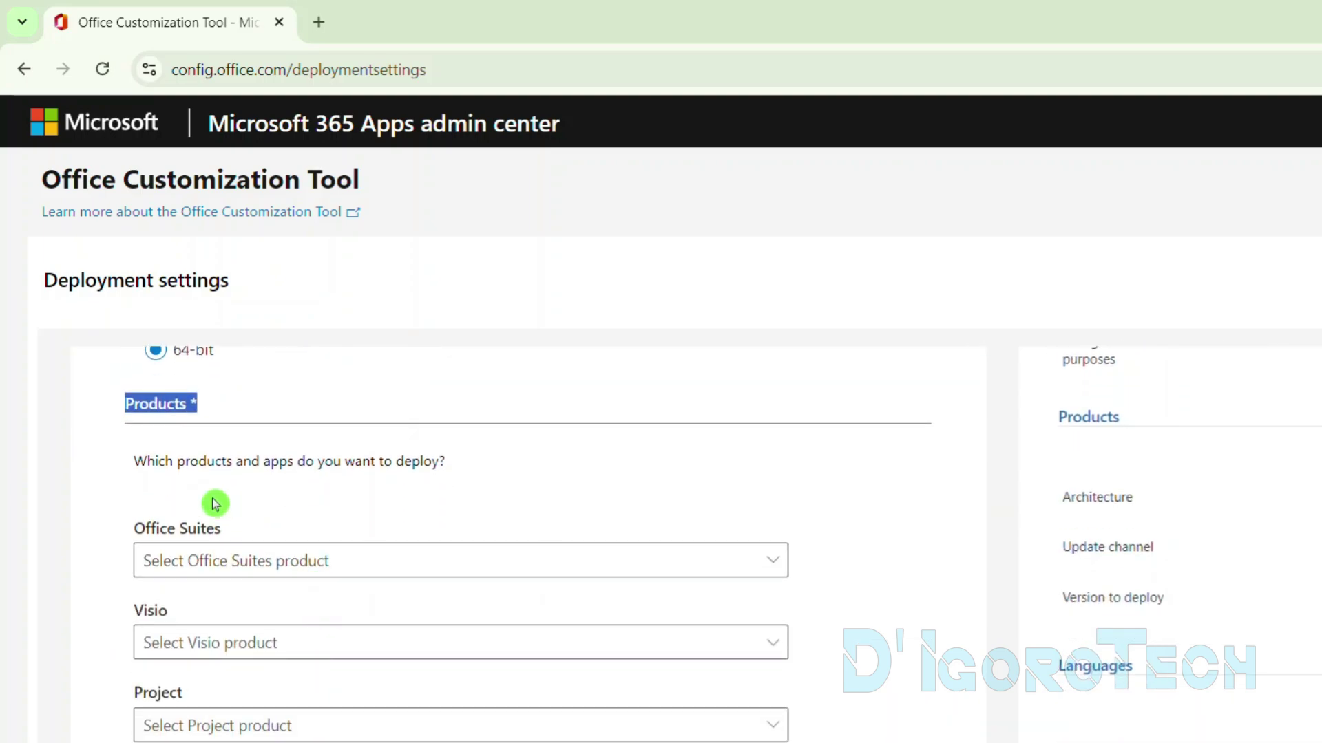
left_click_drag(134, 466, 462, 487)
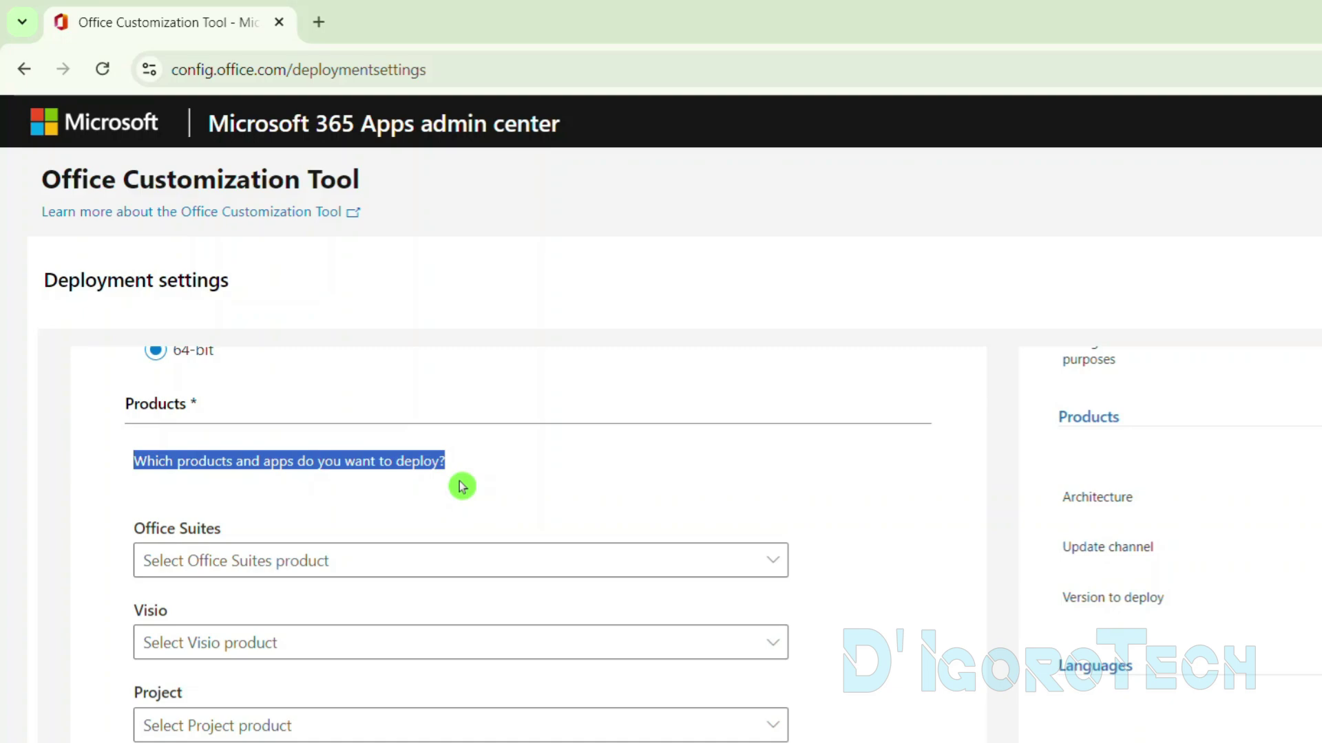
left_click(413, 514)
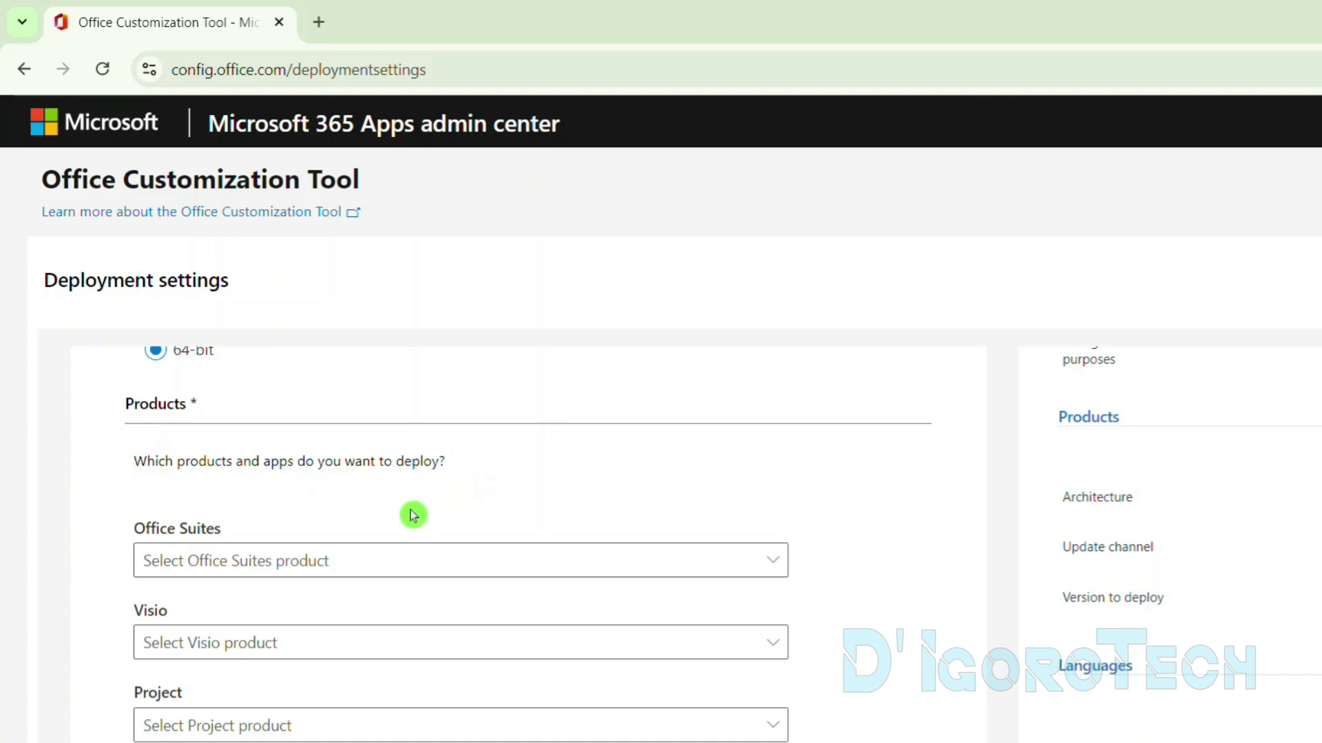
left_click(368, 562)
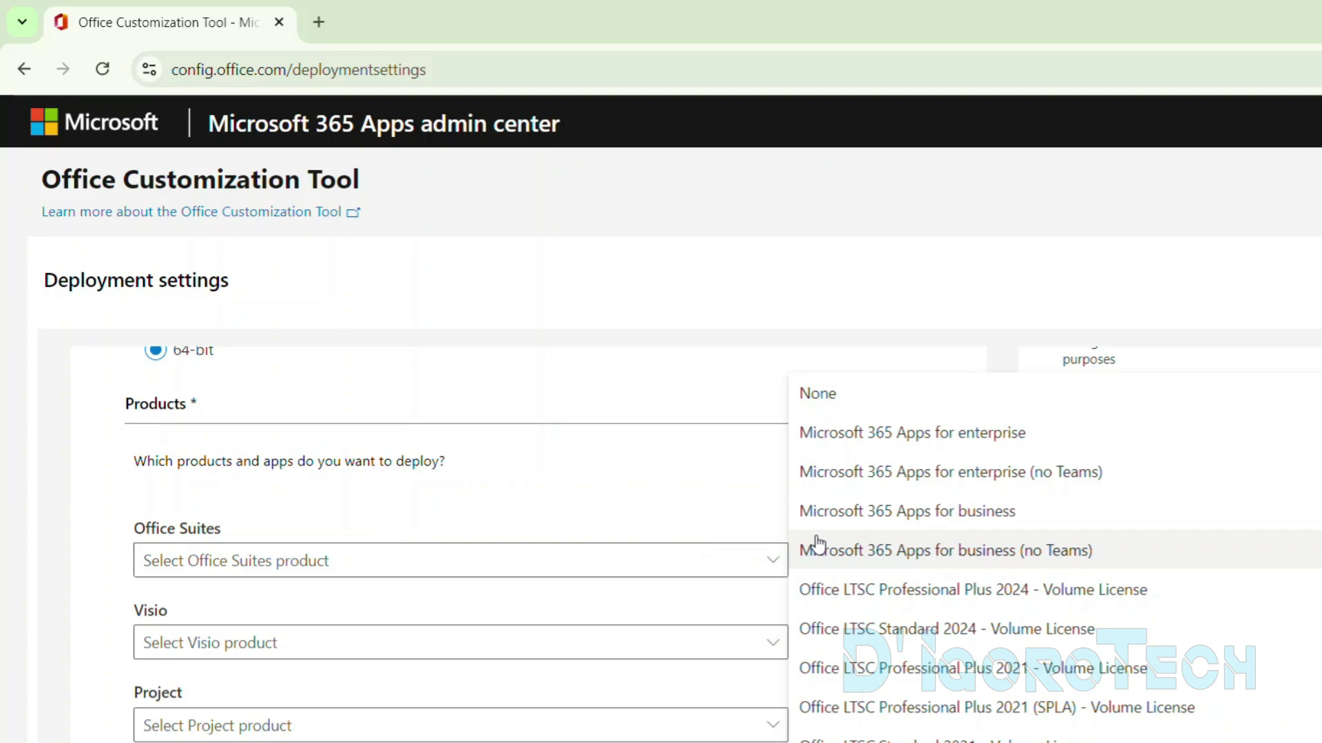
left_click(1025, 598)
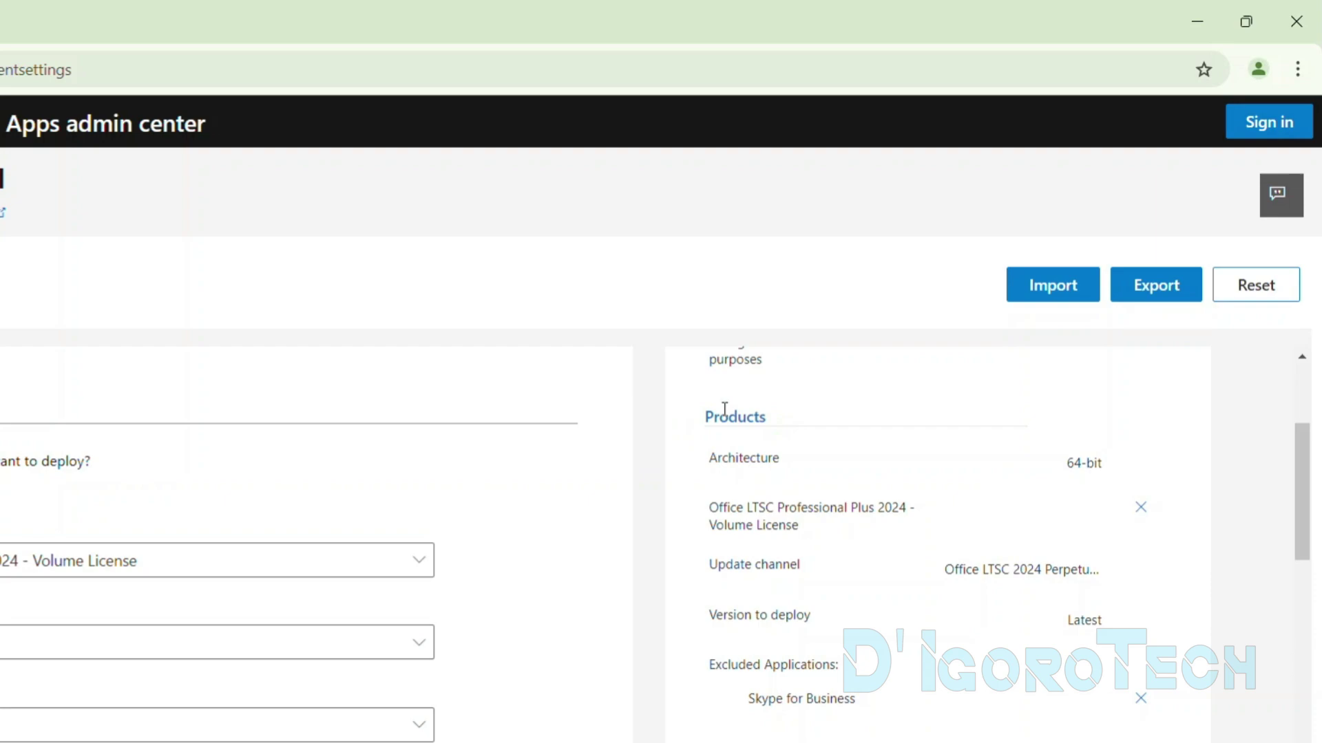
left_click_drag(875, 418, 935, 433)
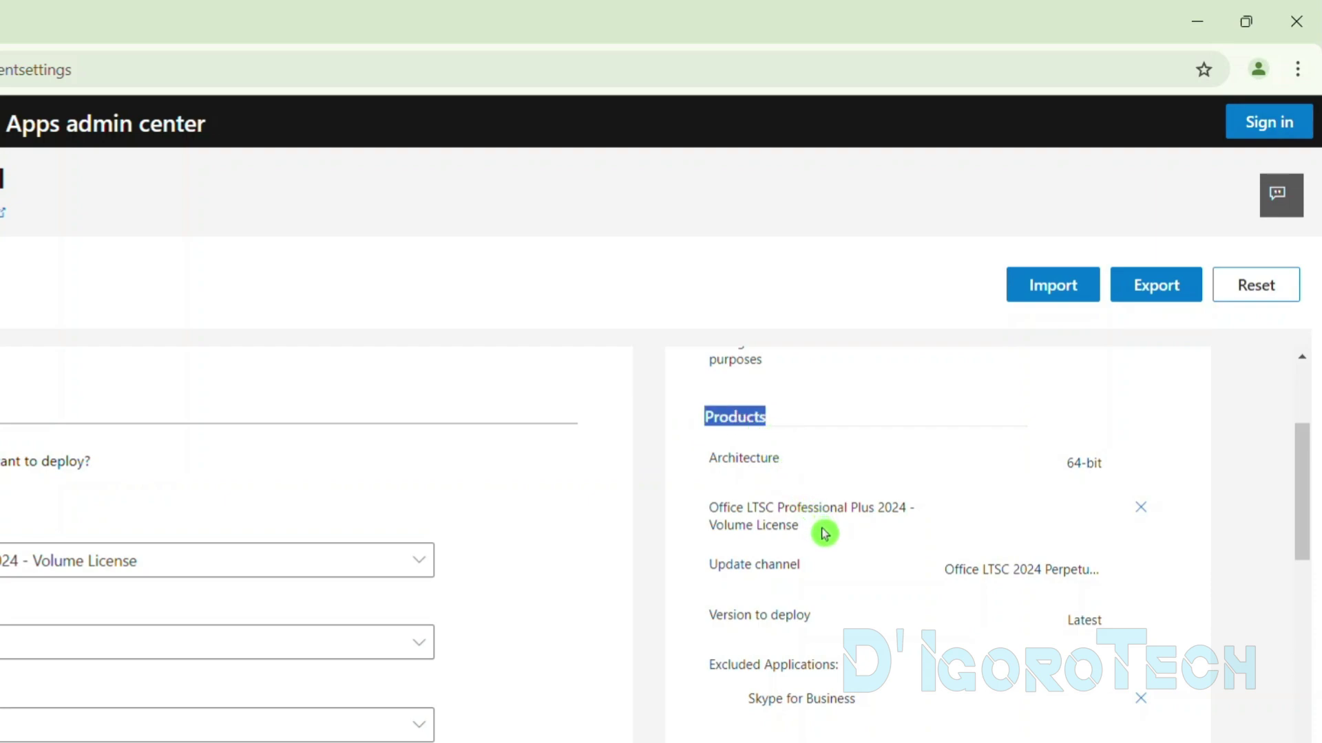
left_click_drag(824, 535, 692, 512)
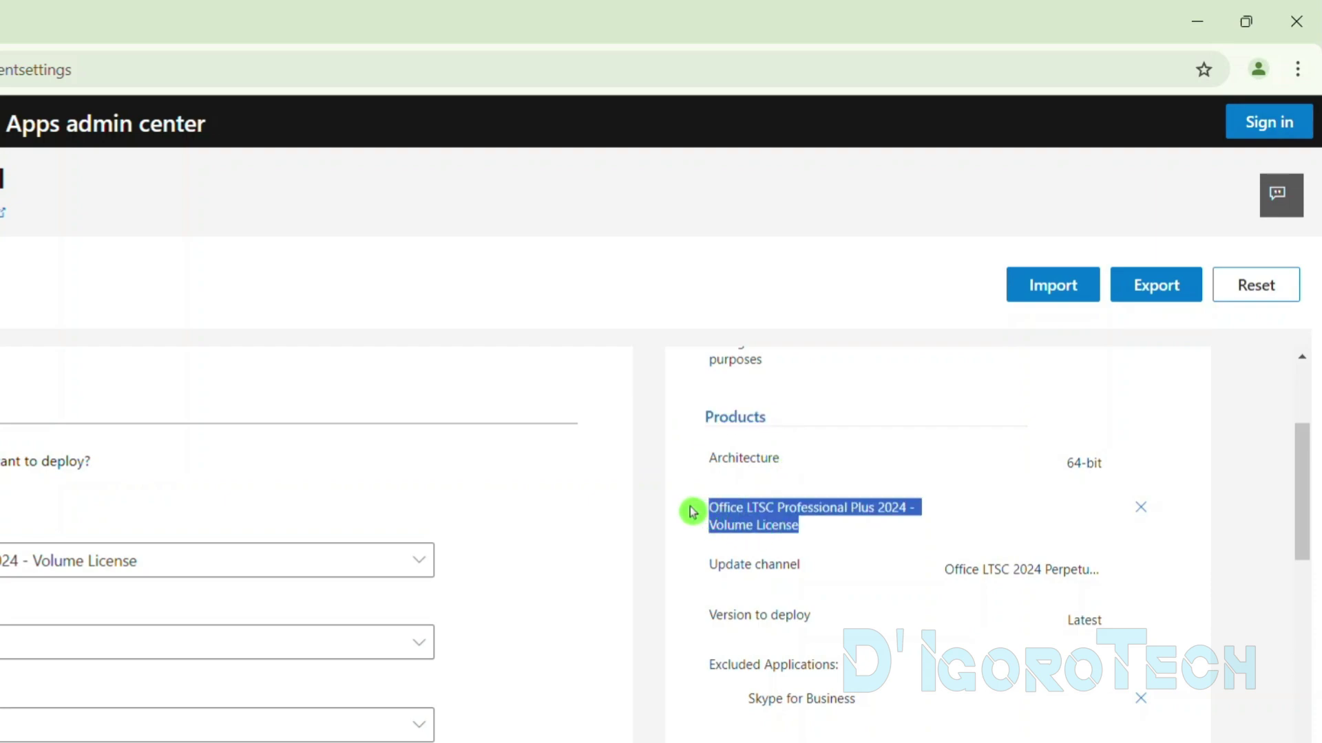
- Add Visio LTSC Professional 2024 - Volume License to the products
left_click(497, 545)
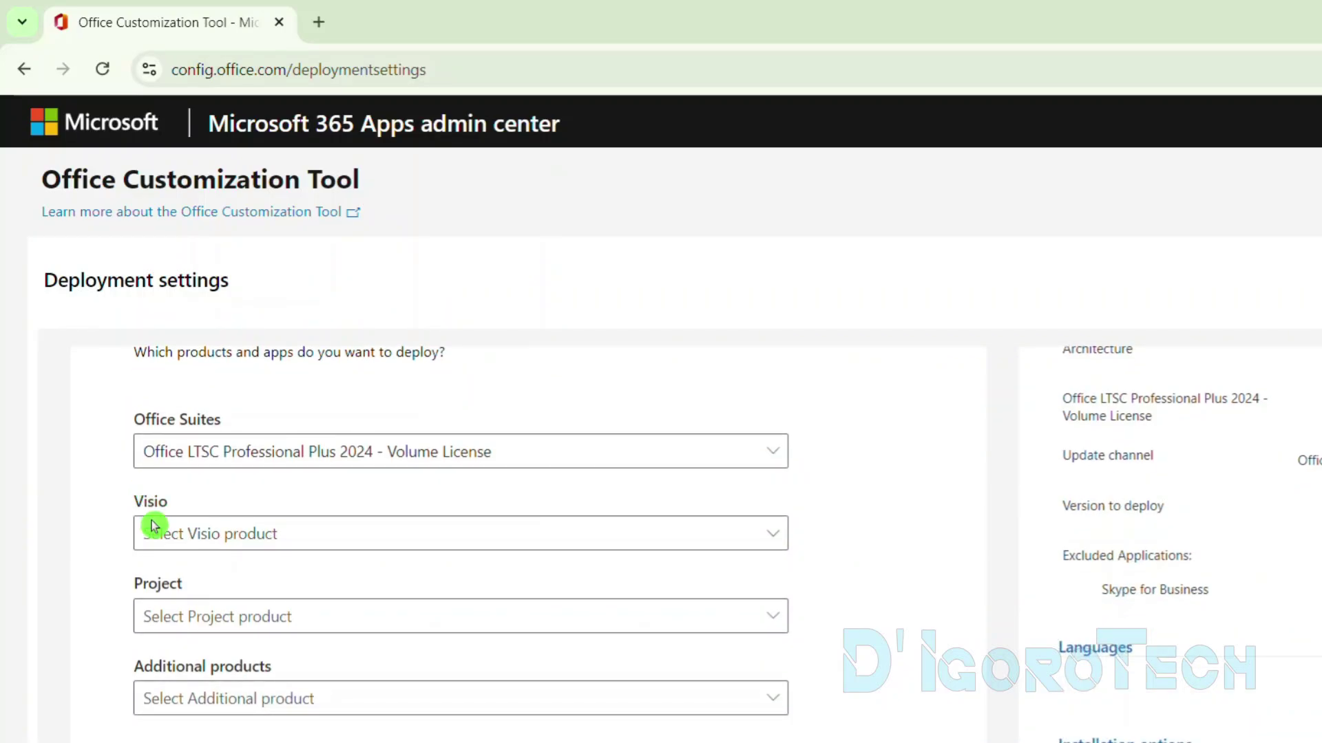
left_click_drag(171, 508, 124, 507)
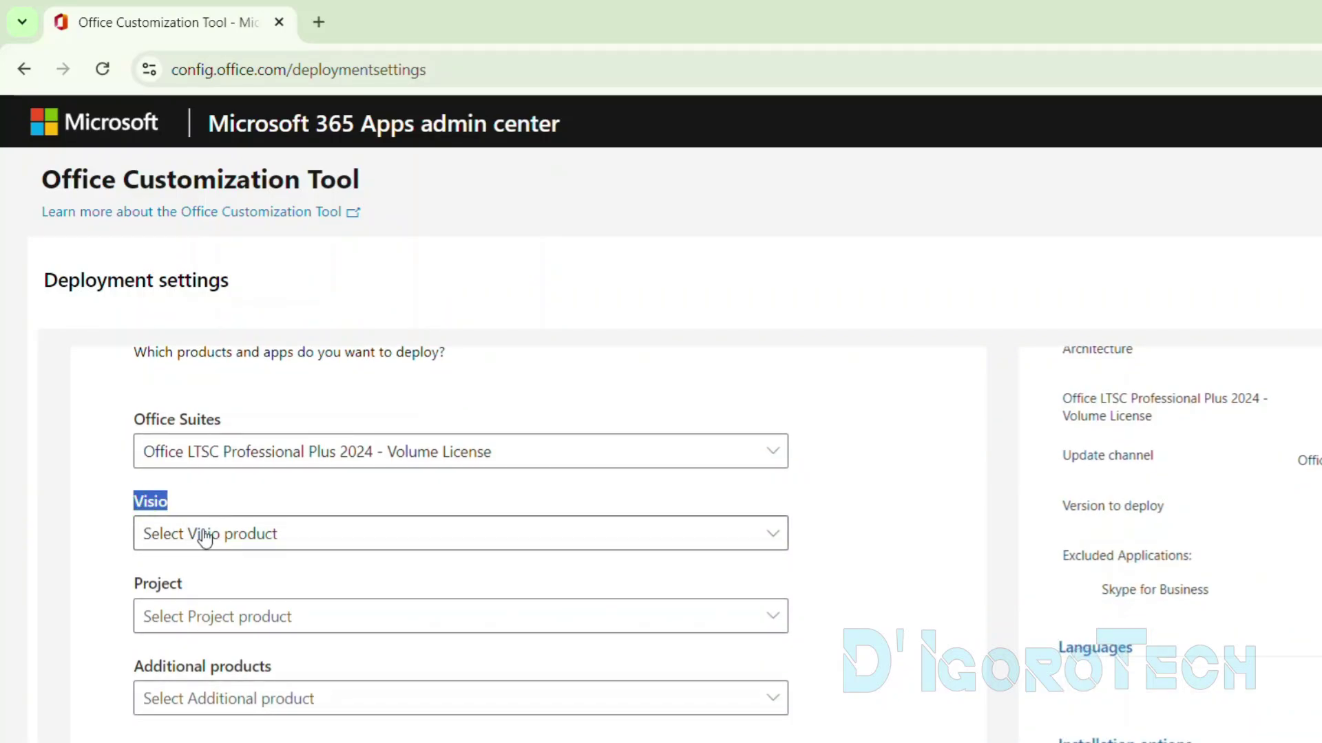
left_click(206, 507)
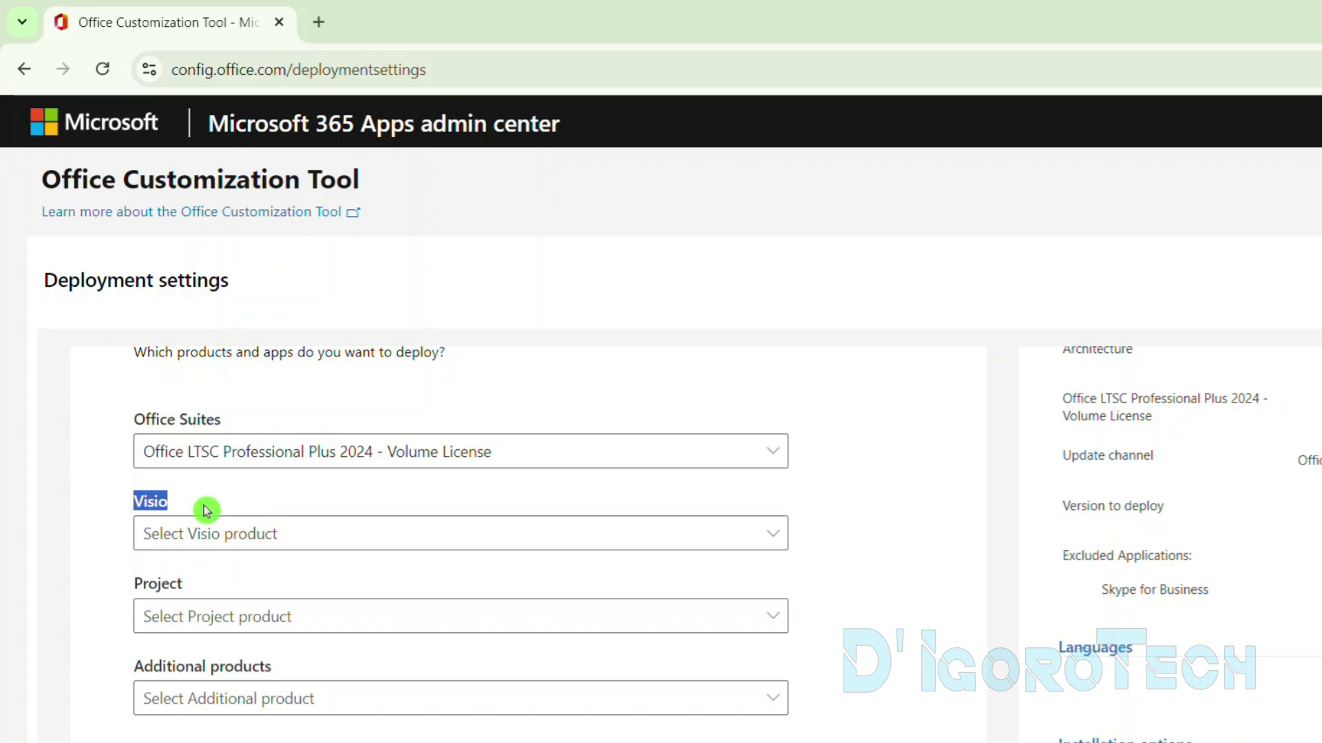
left_click(210, 540)
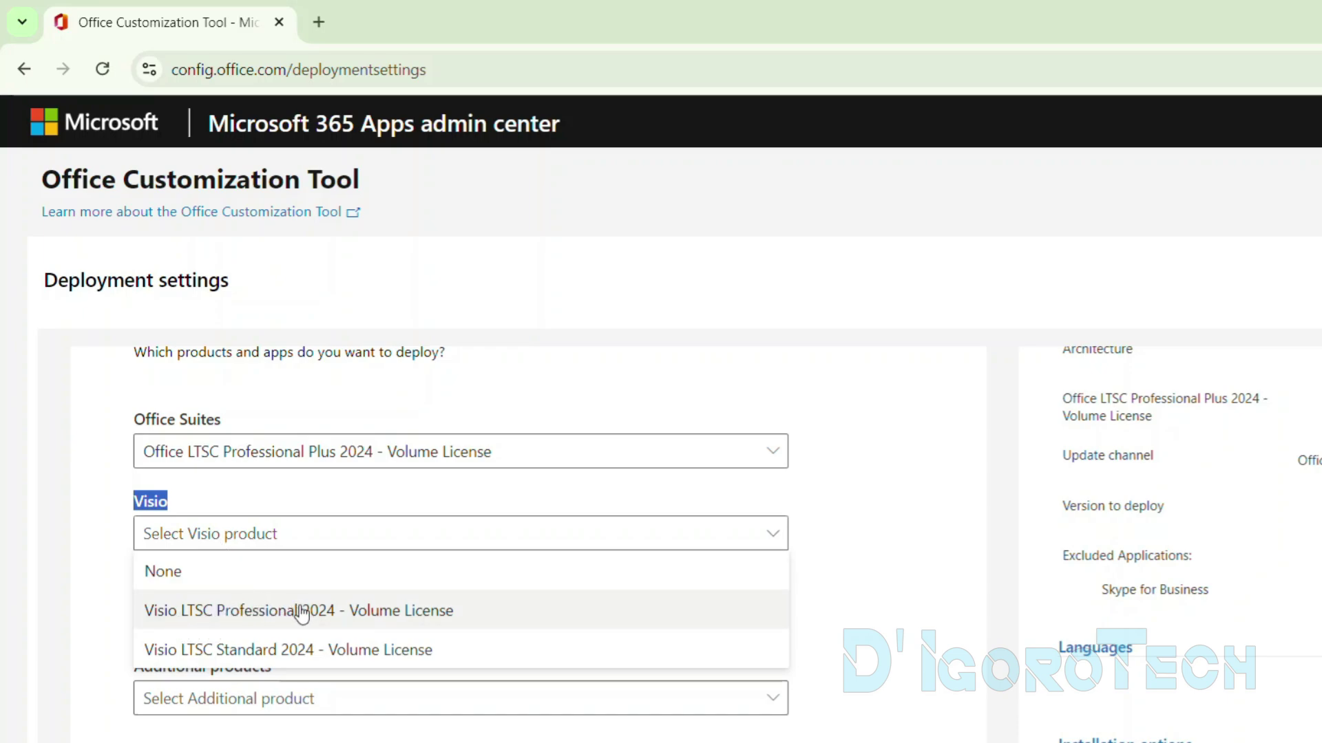
left_click(356, 611)
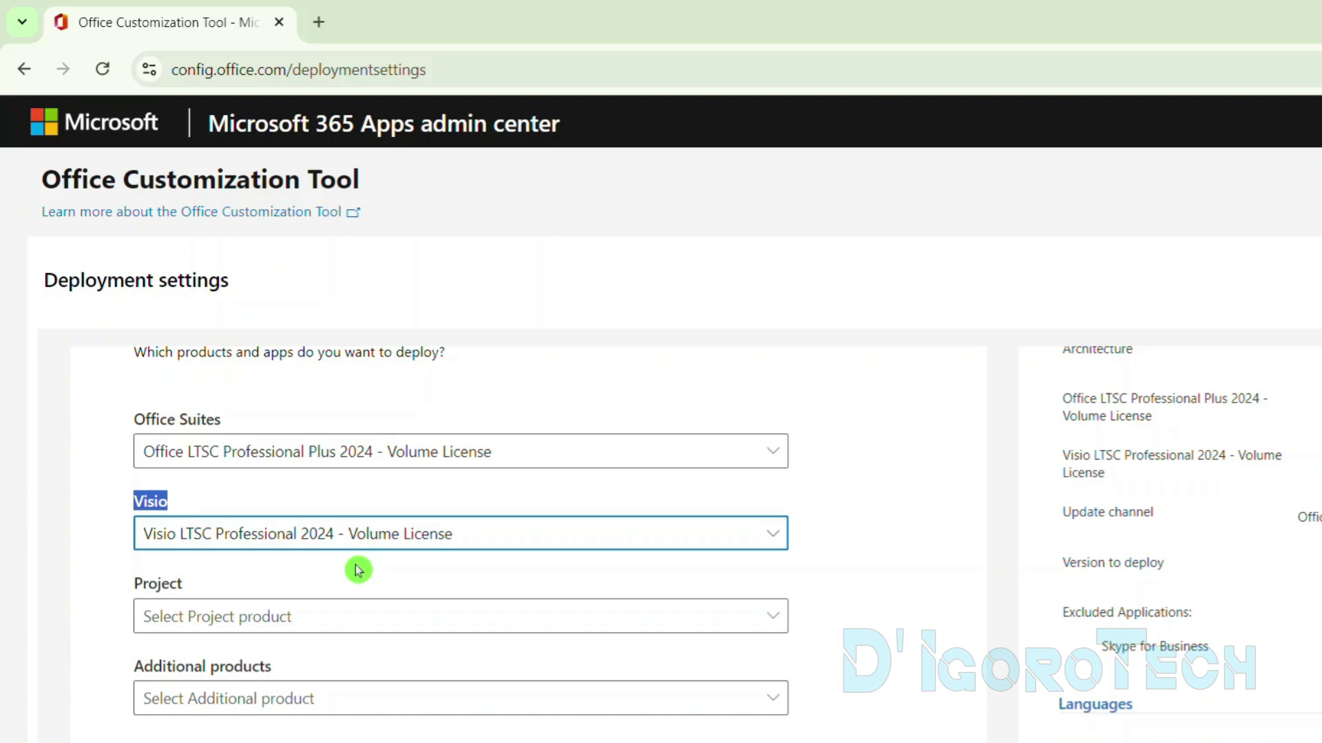
left_click(855, 545)
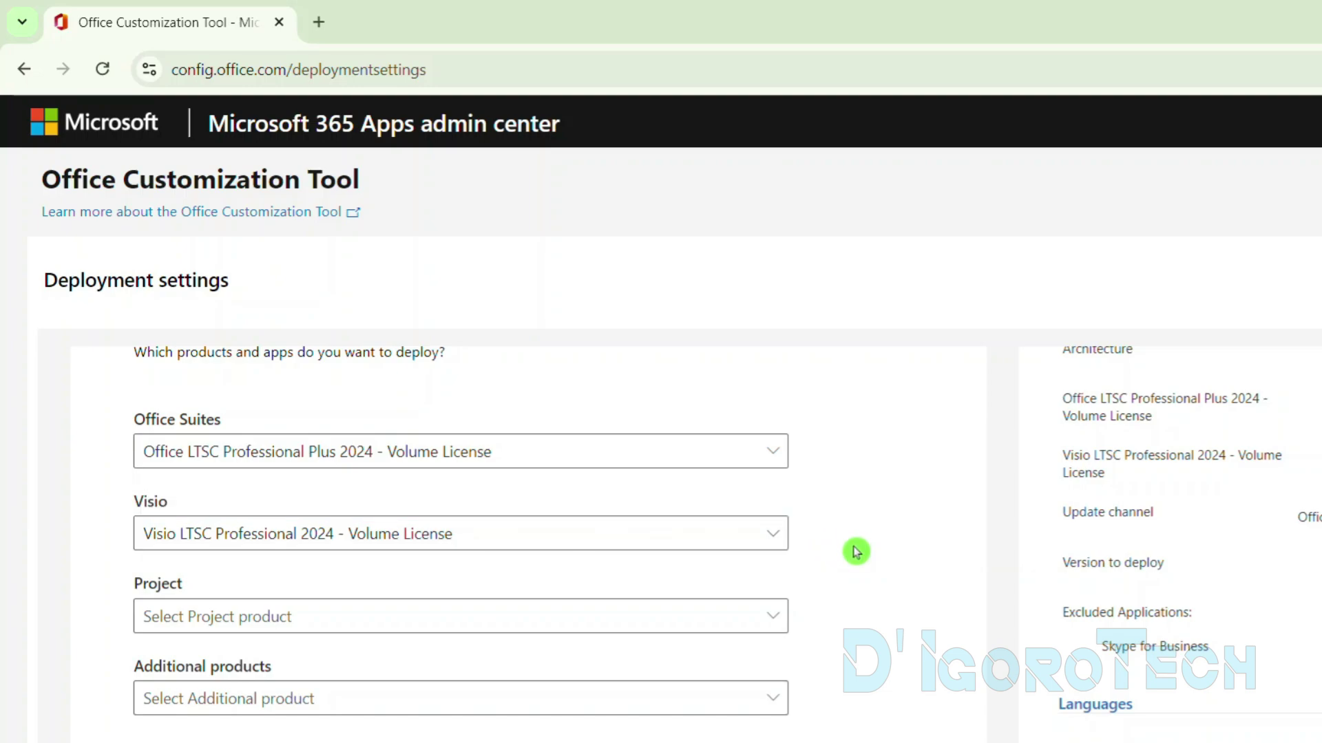
left_click_drag(1104, 475, 1045, 459)
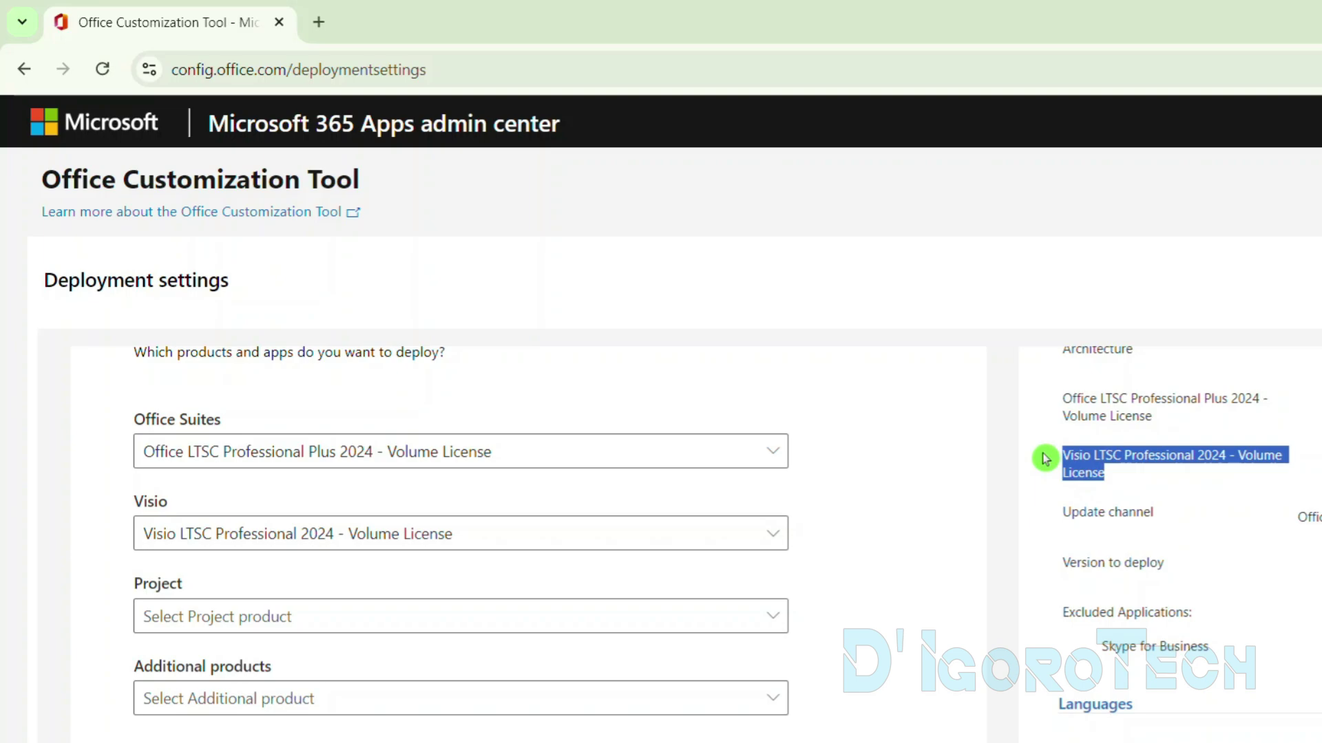
left_click(902, 558)
- Scroll down to the version setting
scroll(901, 557, "down", 6)
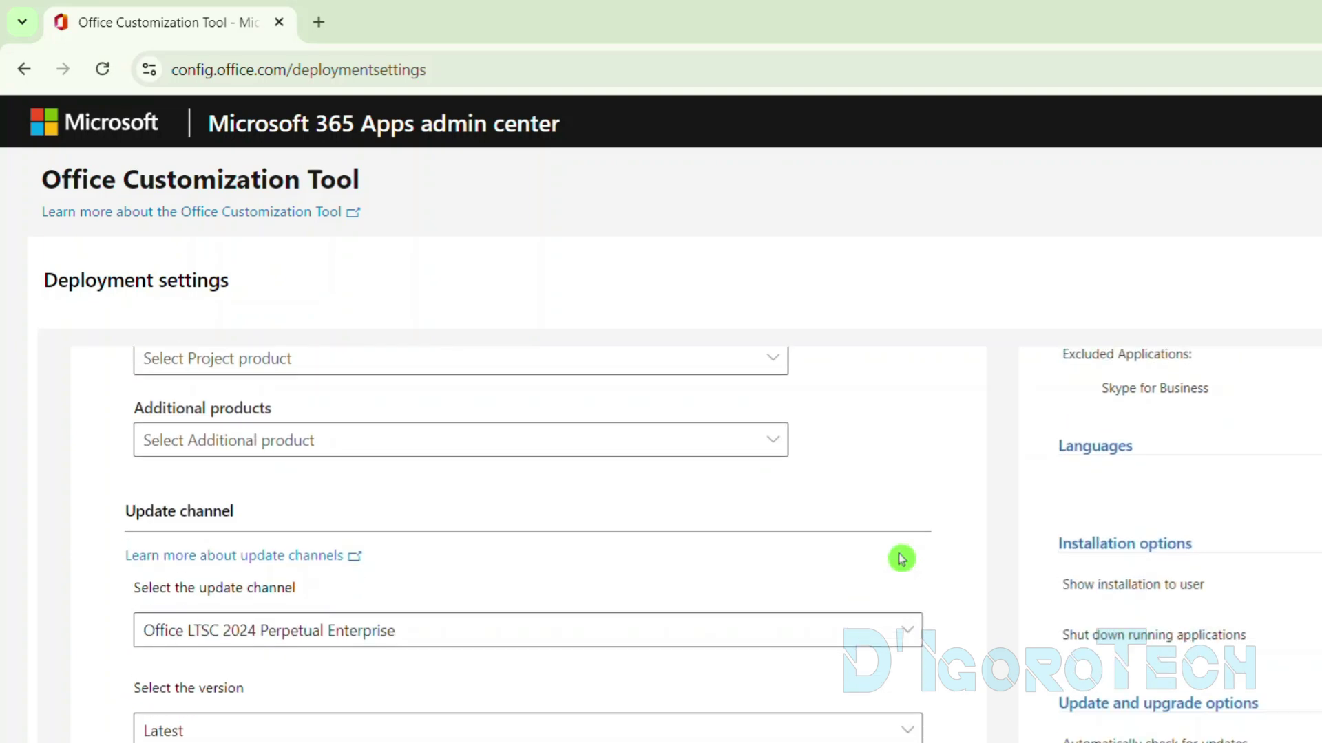
scroll(901, 557, "down", 2)
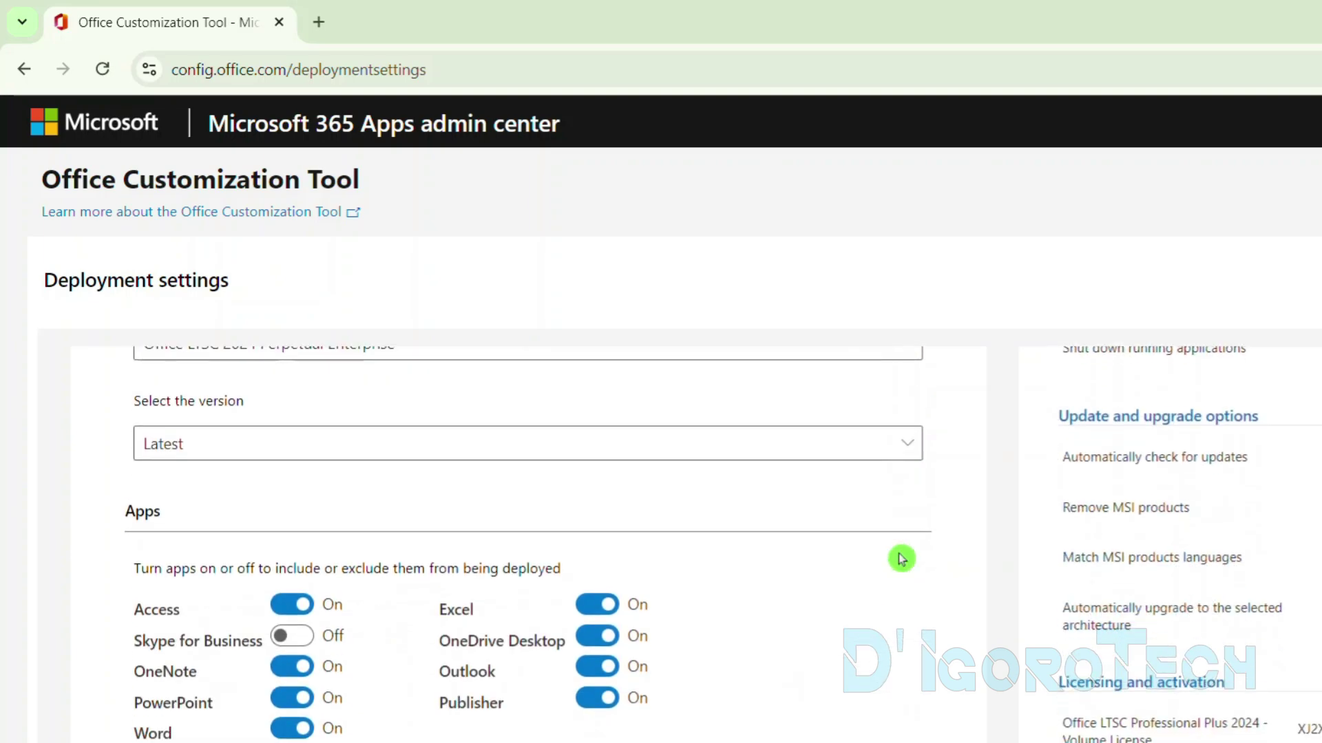
left_click_drag(69, 401, 266, 422)
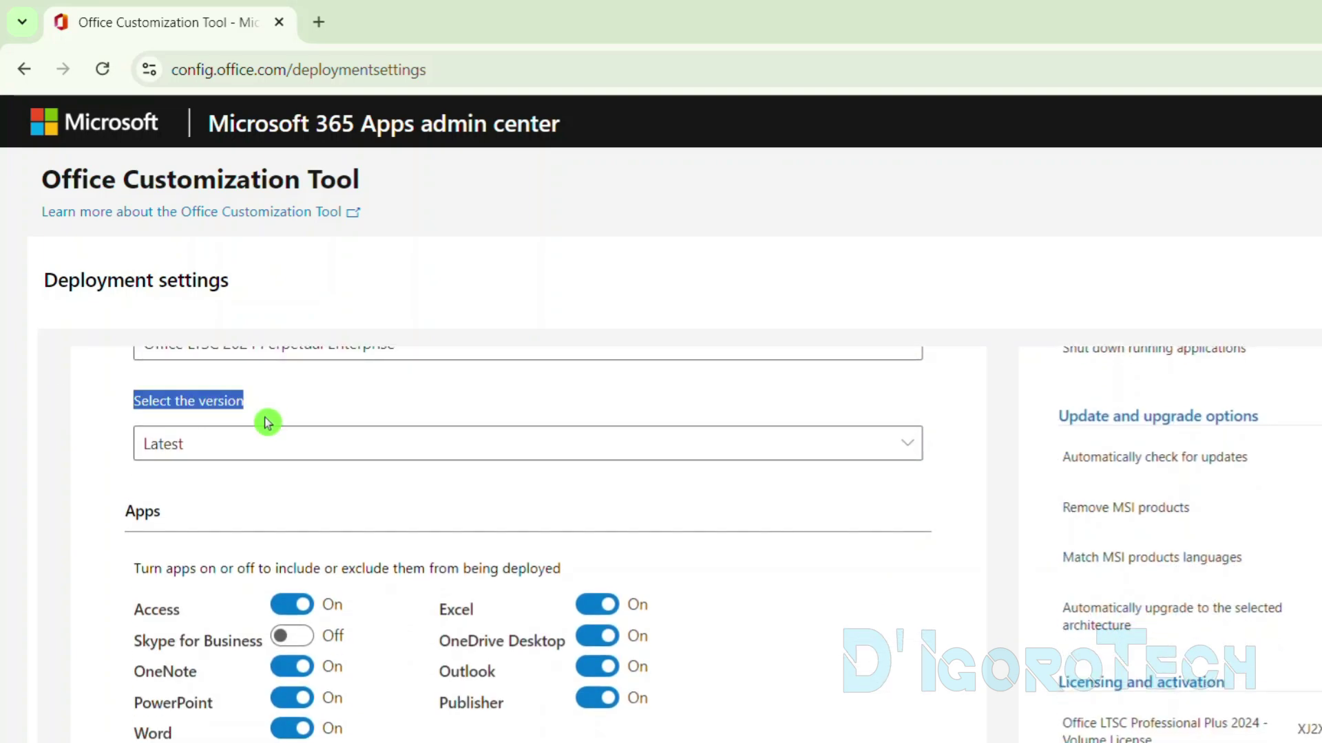
- Keep Latest as the version to deploy
left_click(228, 453)
left_click(227, 453)
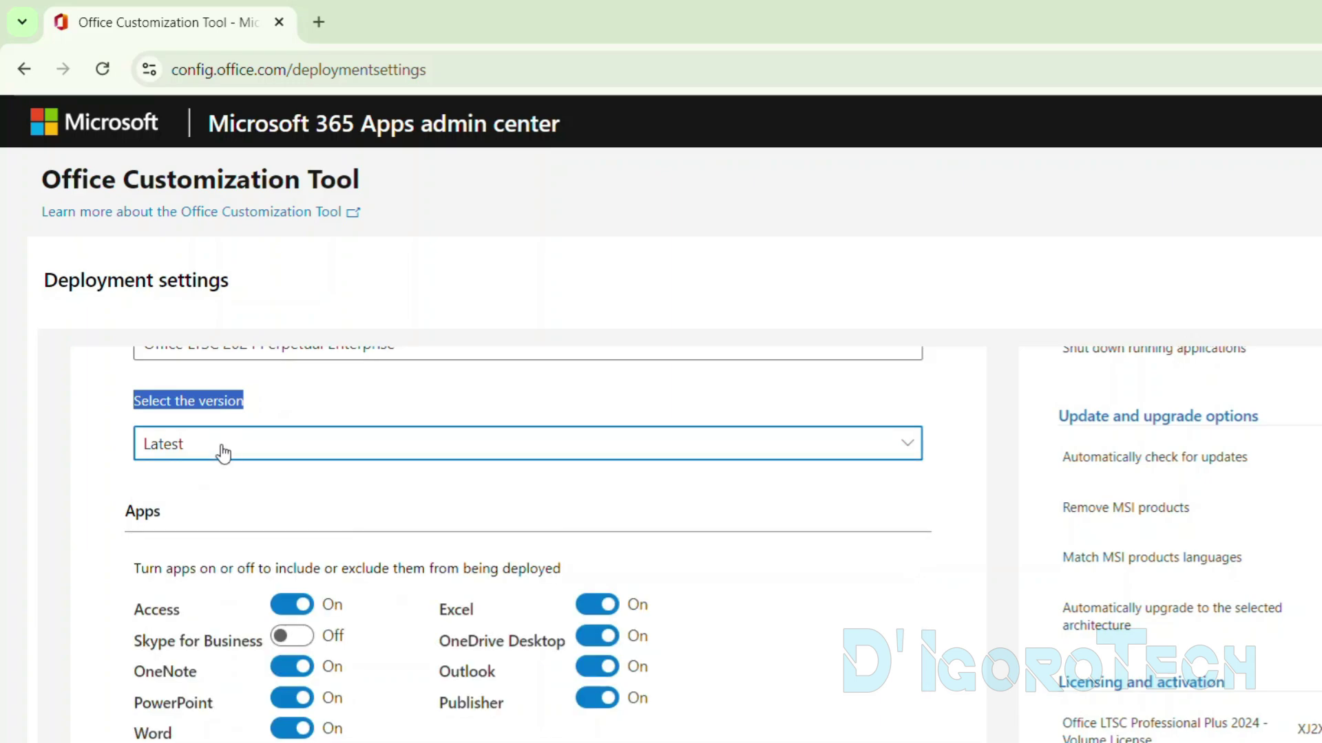
left_click(211, 499)
left_click_drag(212, 499, 125, 512)
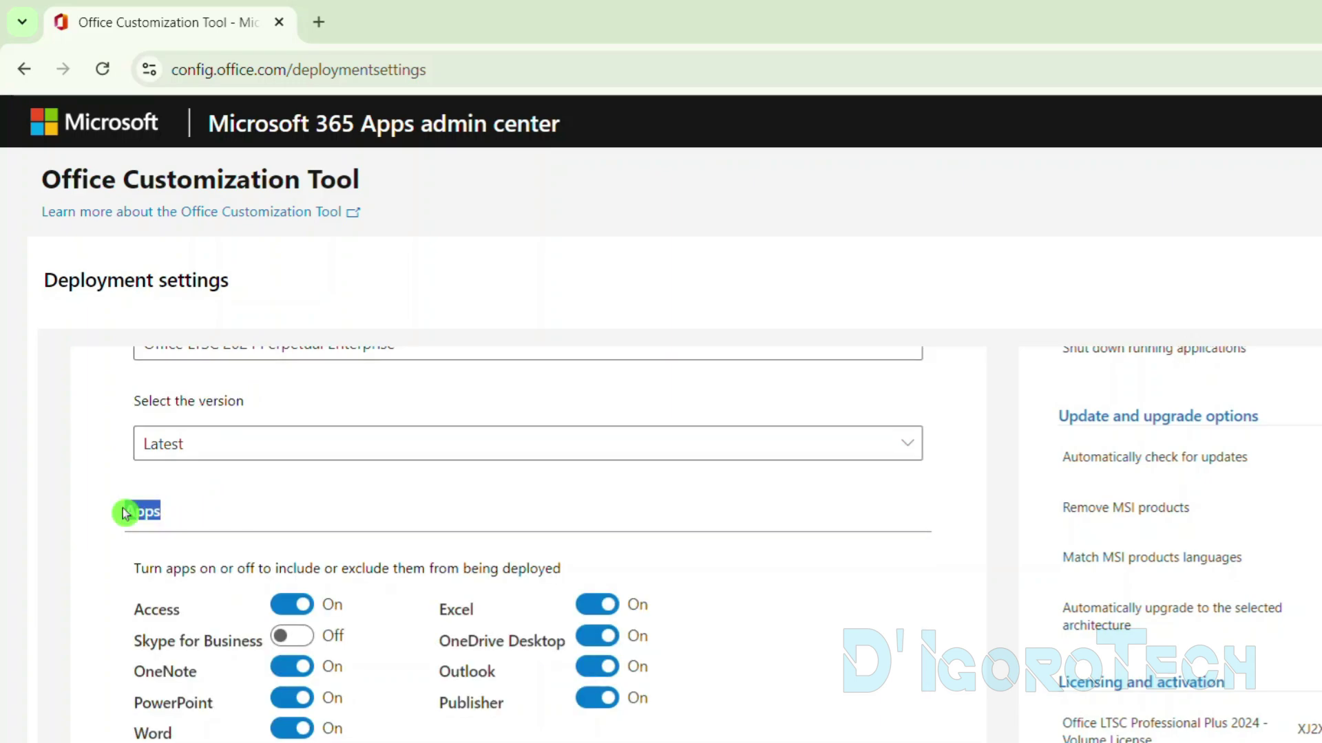
- Toggle Access off and back on, then continue to the Language section
scroll(117, 530, "down", 1)
scroll(118, 530, "down", 1)
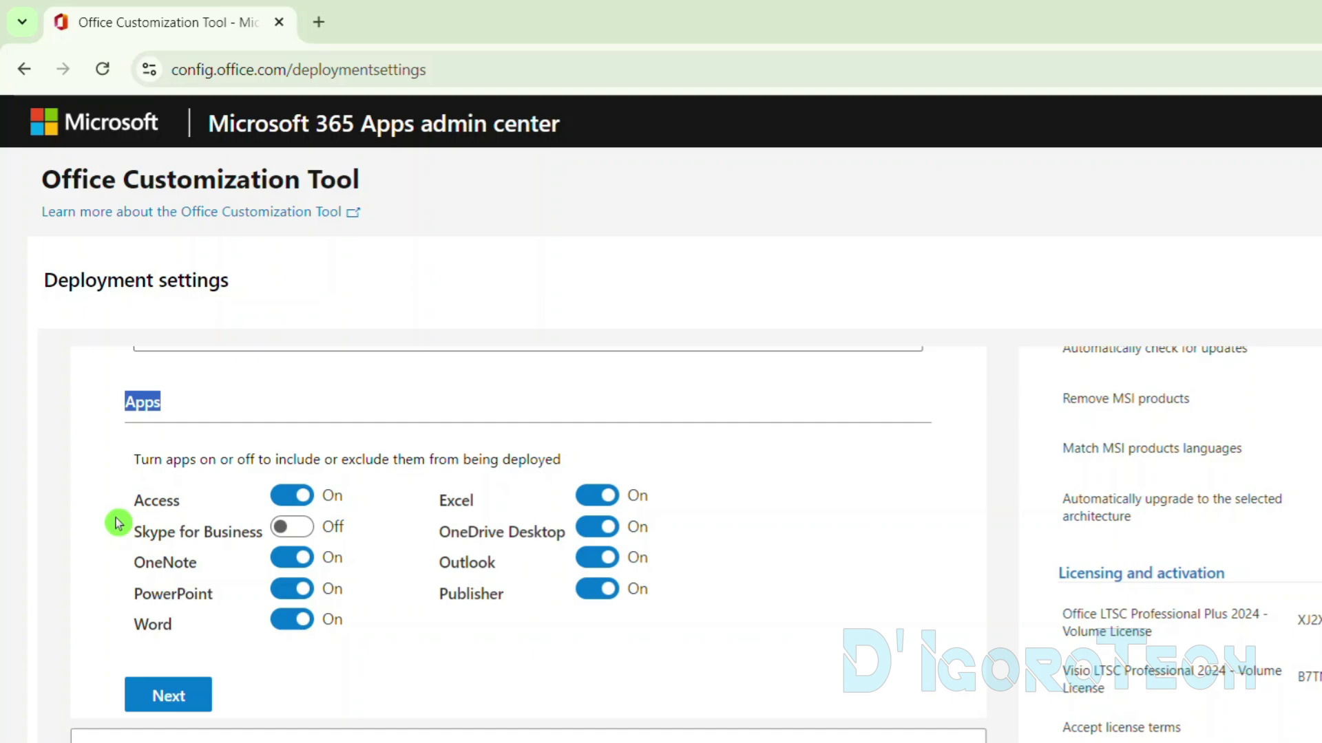
left_click(116, 518)
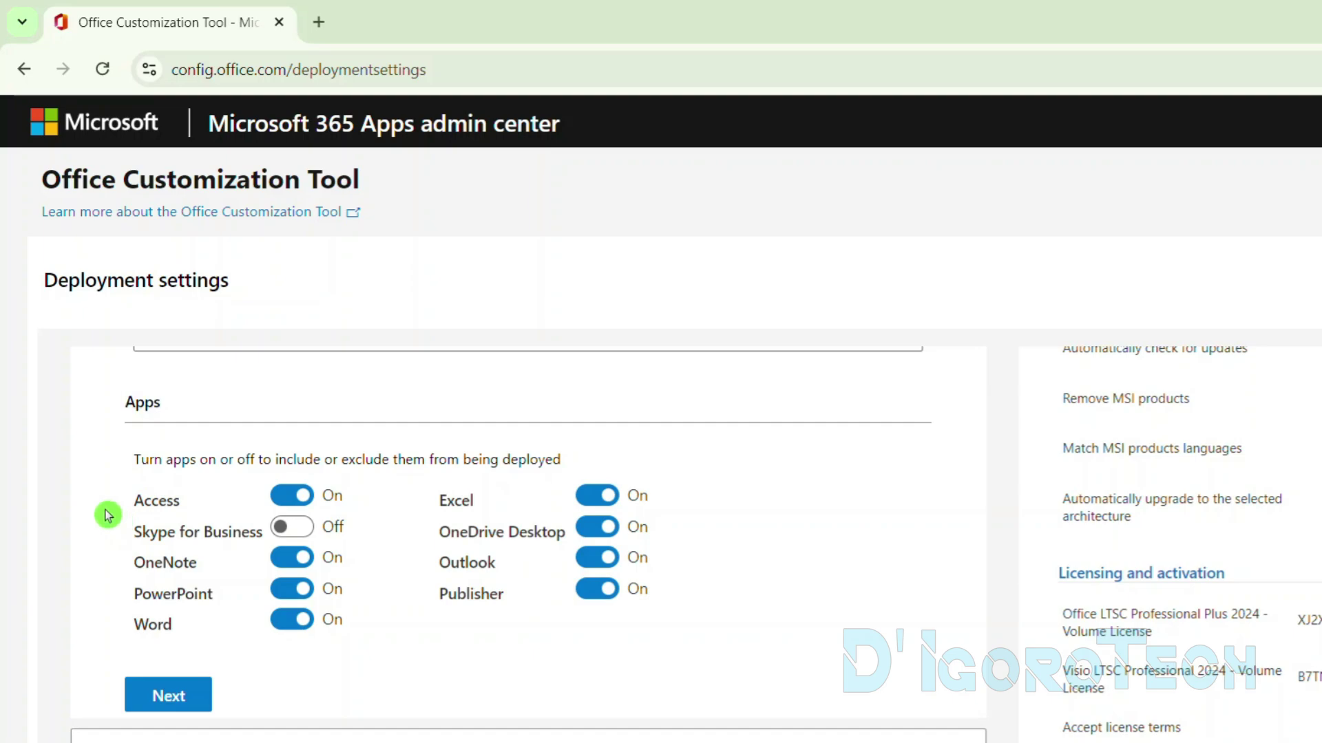
left_click(288, 499)
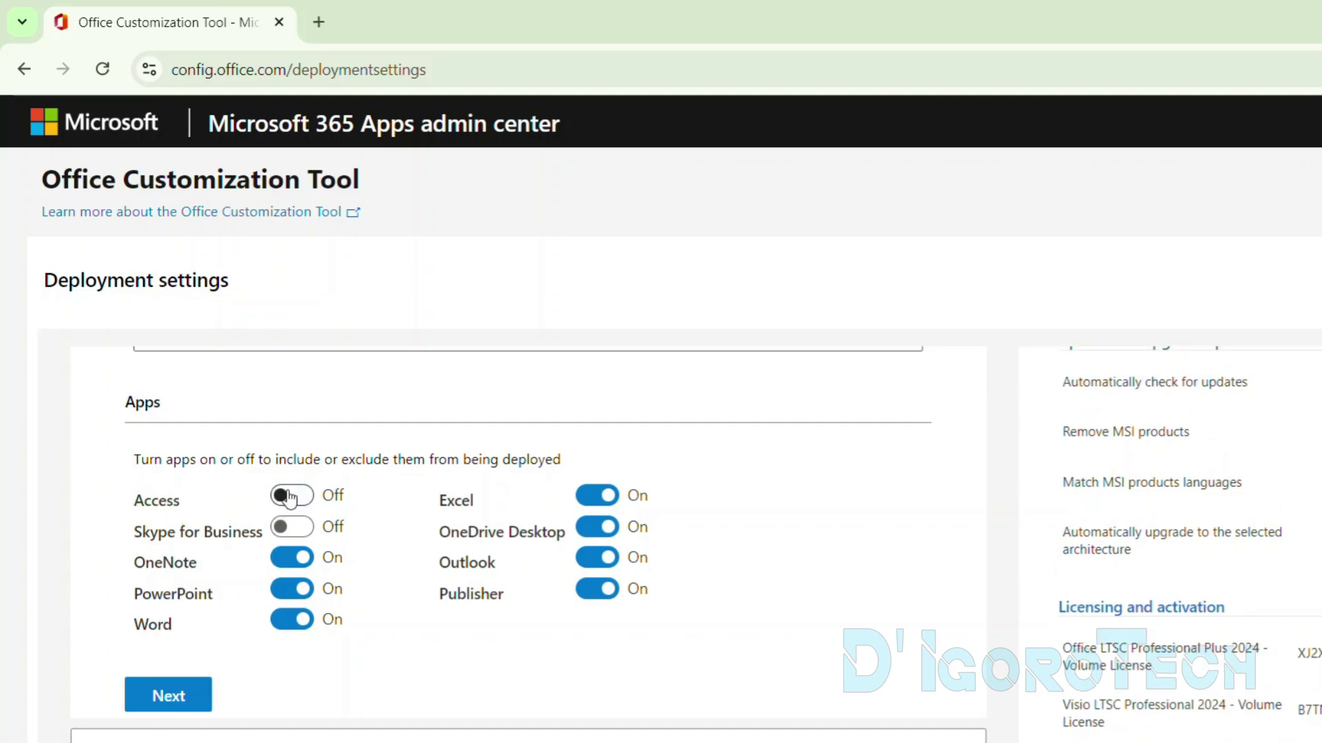
left_click(347, 495)
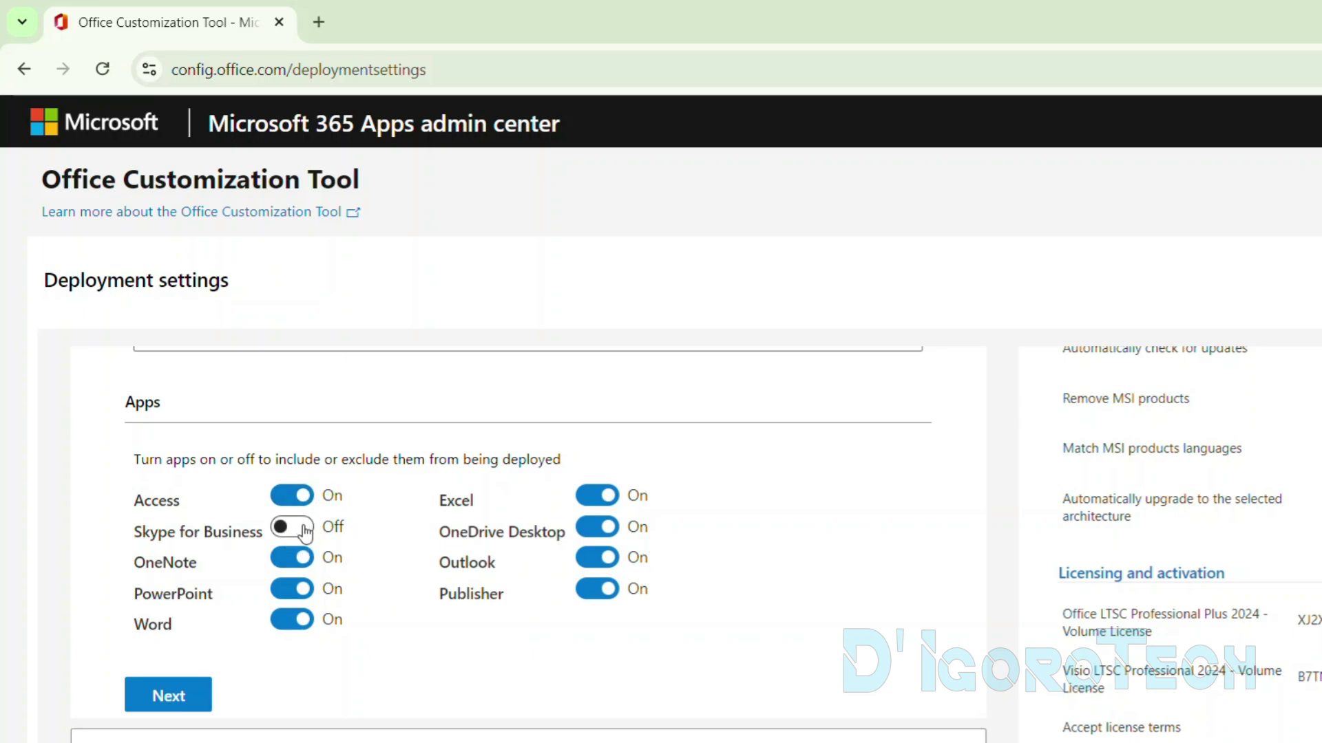
left_click(179, 698)
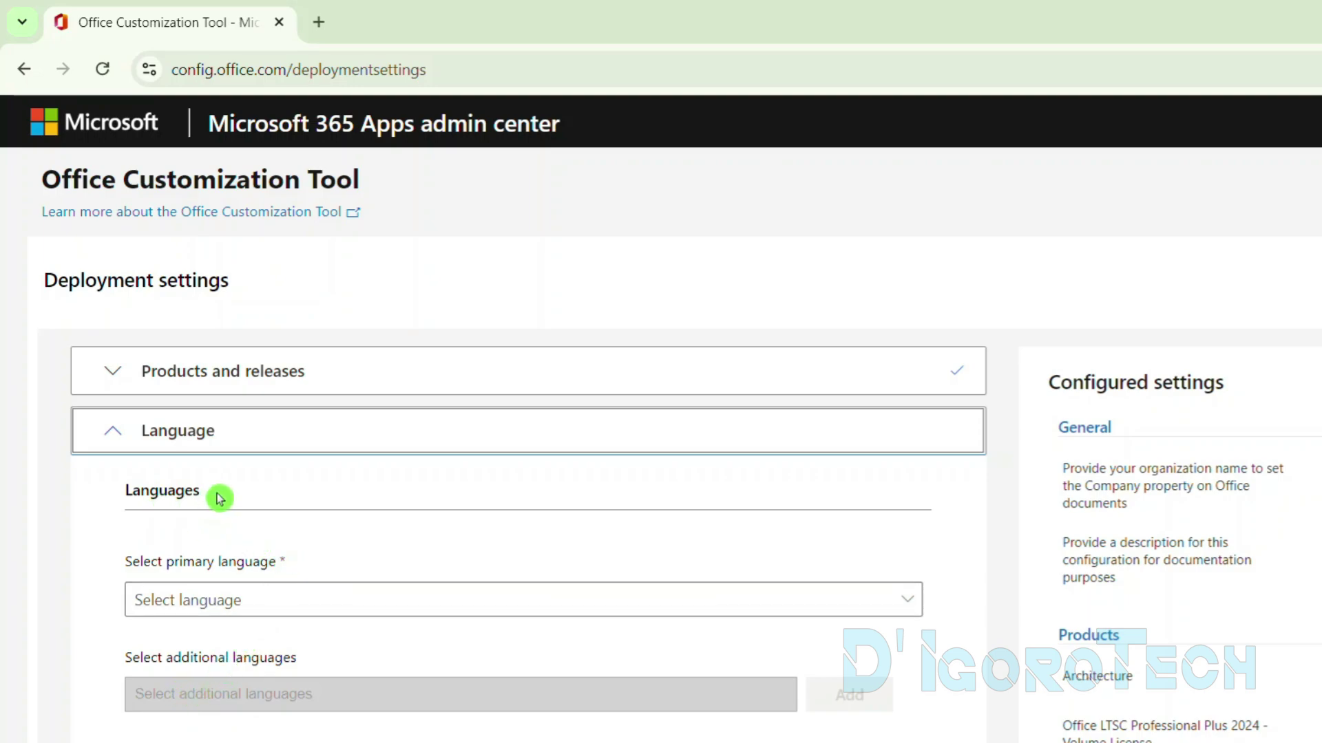
- Set English (United States) as the primary language
left_click_drag(215, 495, 109, 493)
left_click(113, 537)
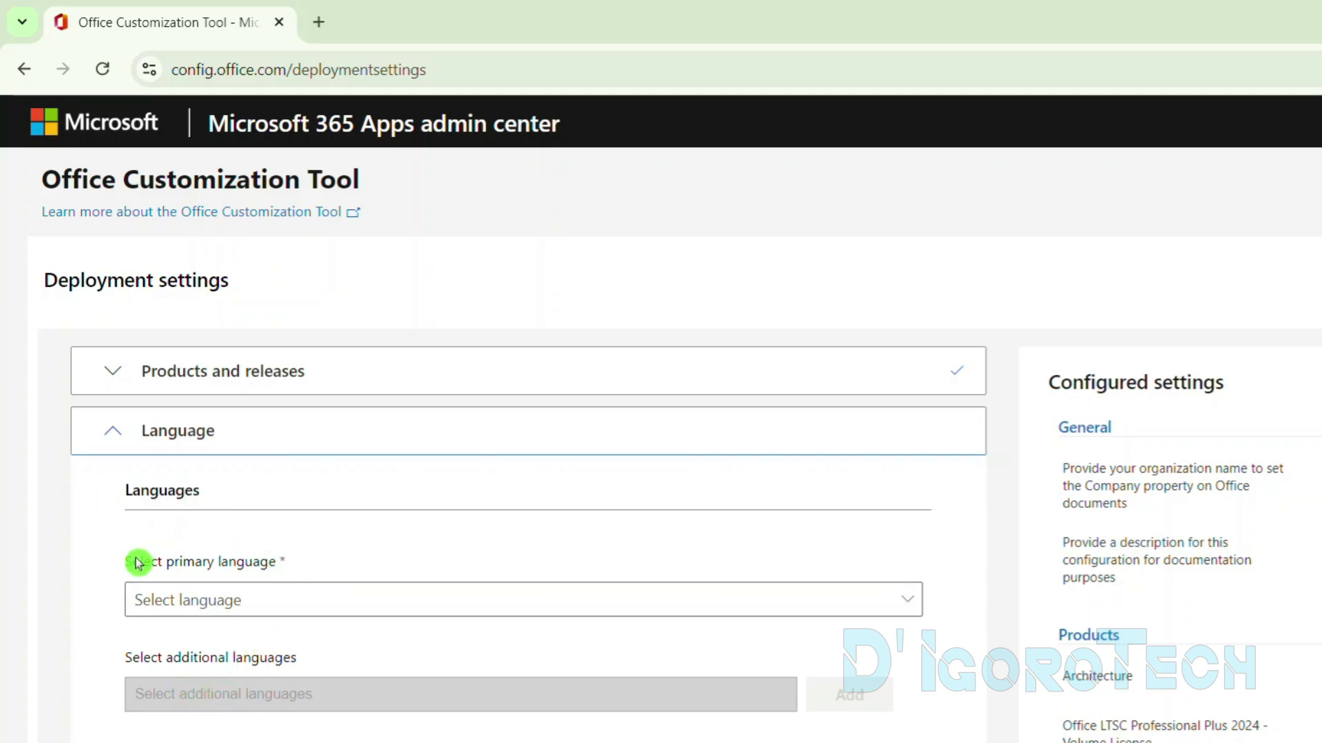
left_click_drag(114, 565, 295, 570)
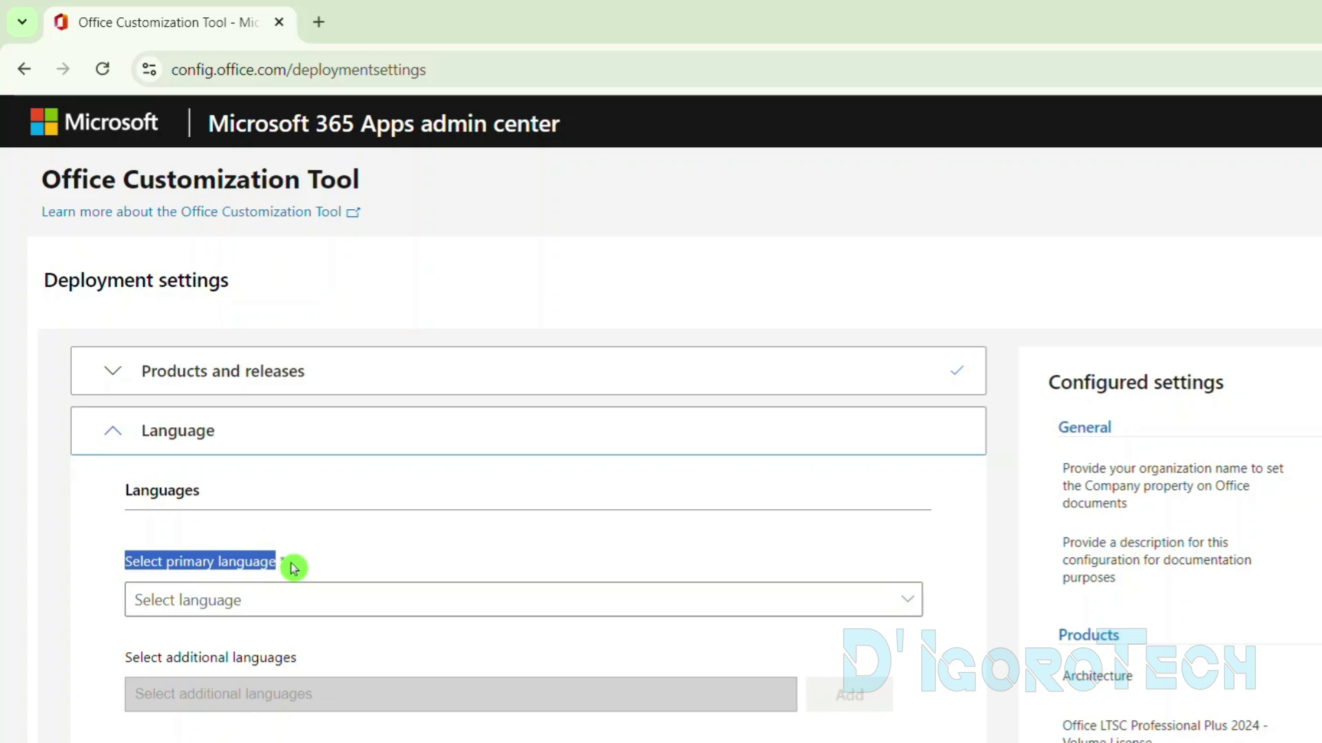
left_click(307, 569)
left_click(298, 615)
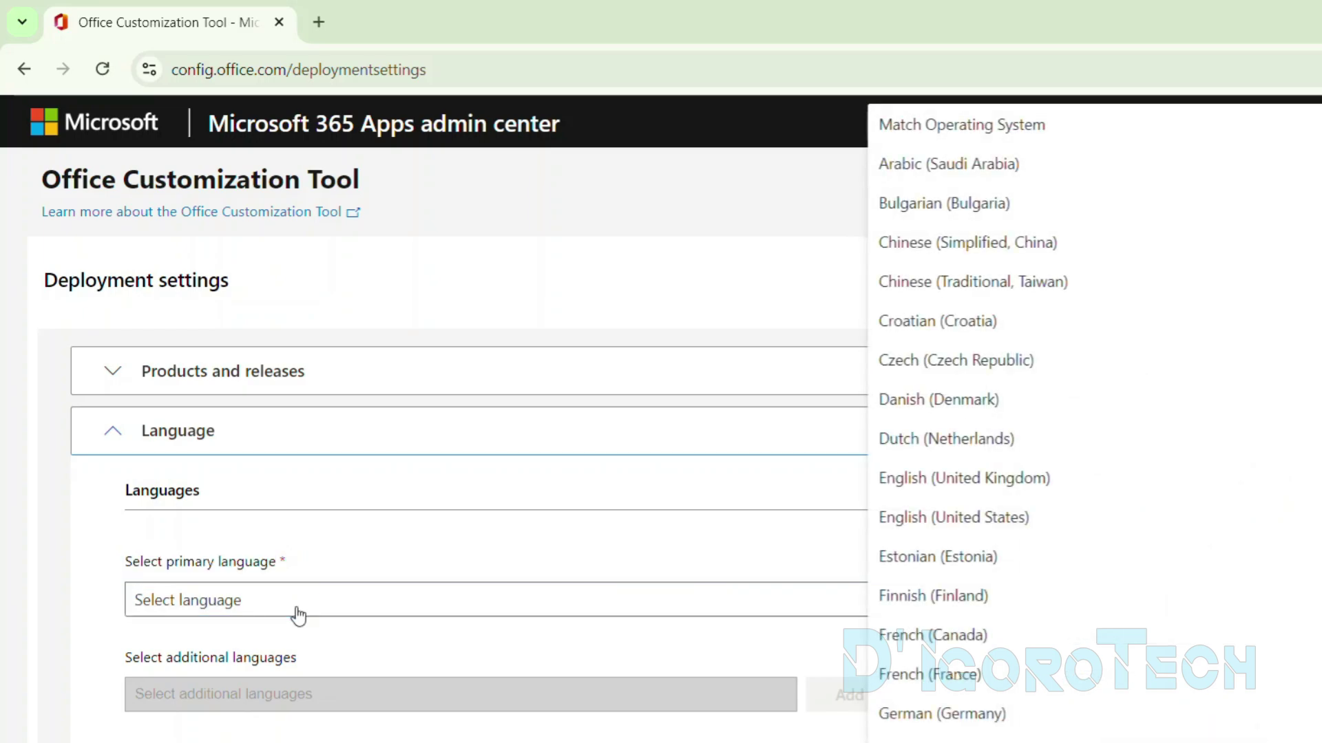
key("e")
key("h")
key("h")
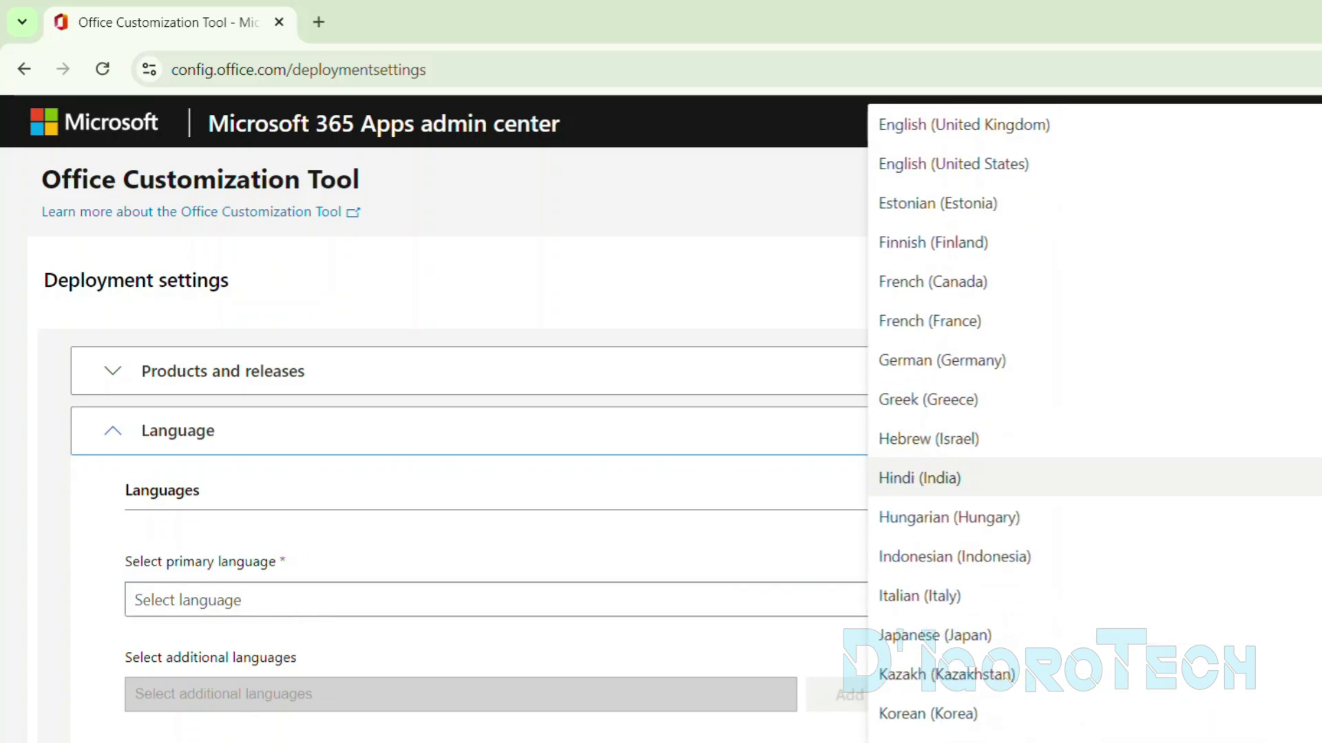
key("l")
key("l")
key("s")
scroll(1086, 537, "up", 10)
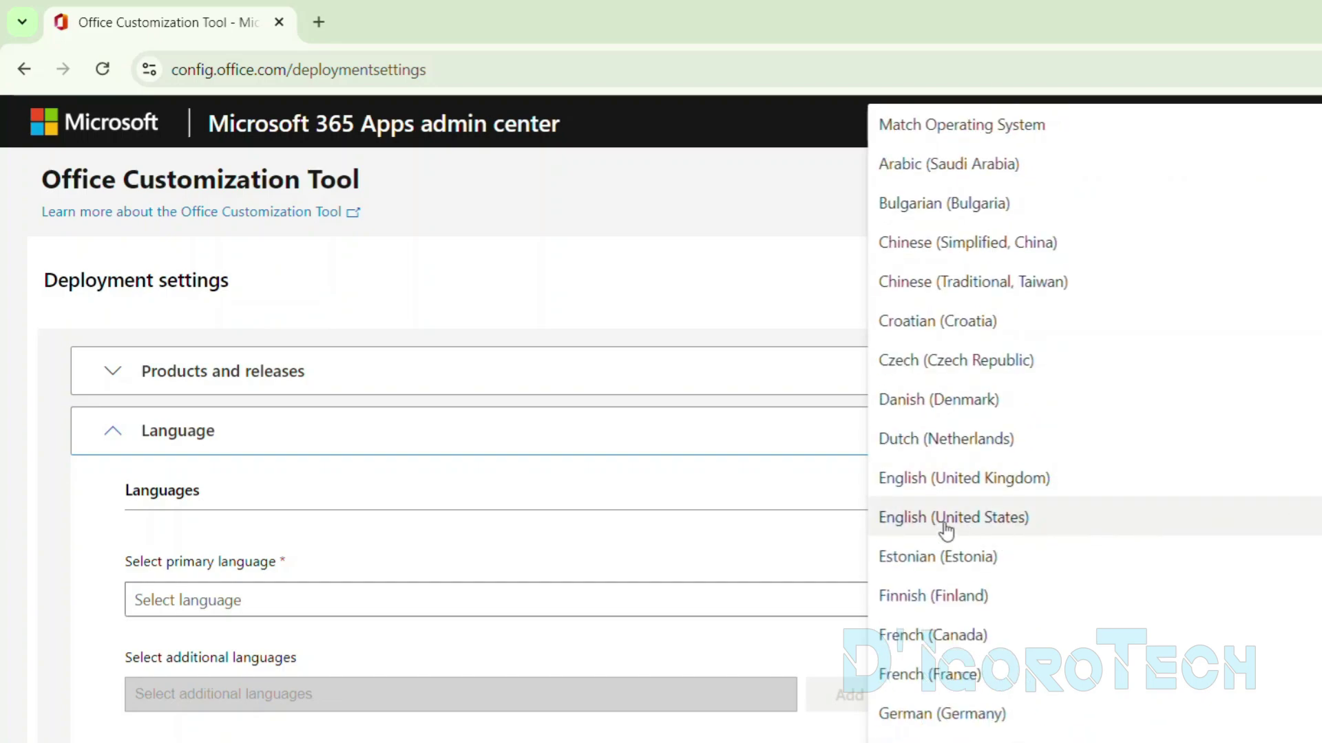
left_click(952, 529)
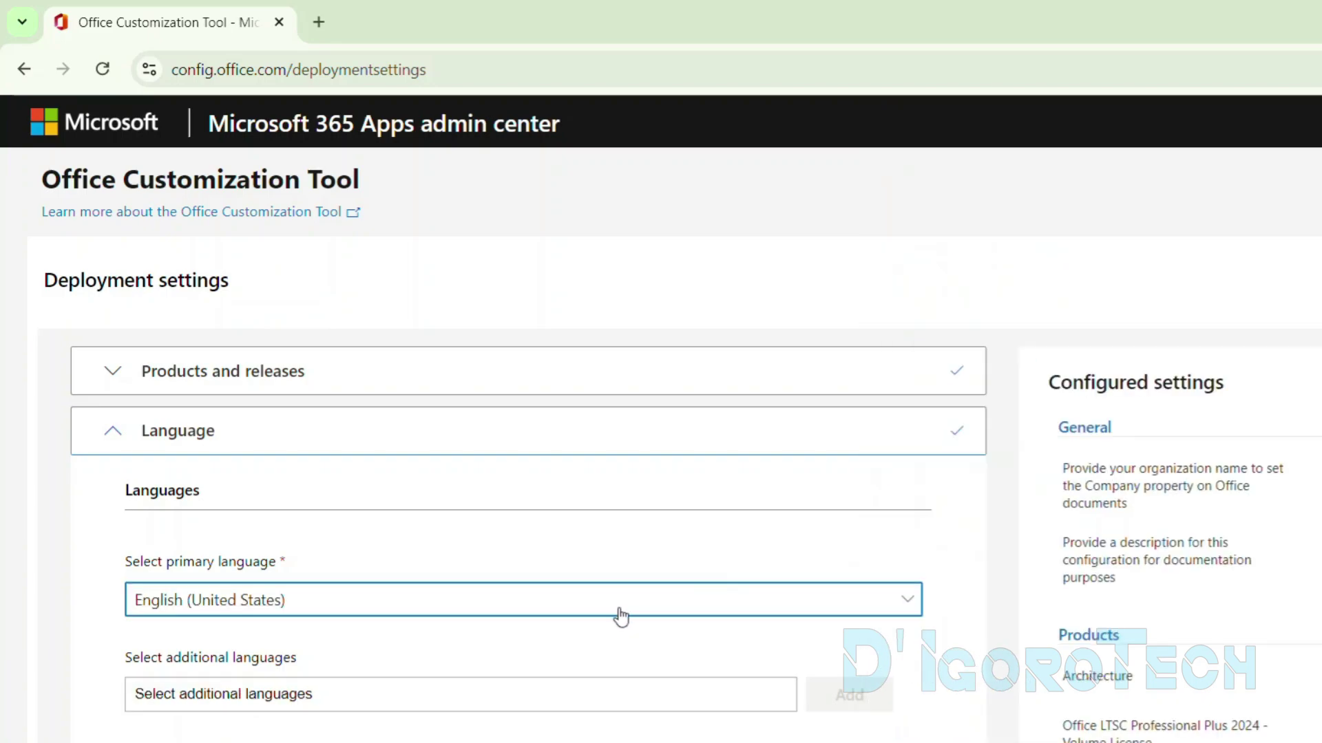
left_click(88, 726)
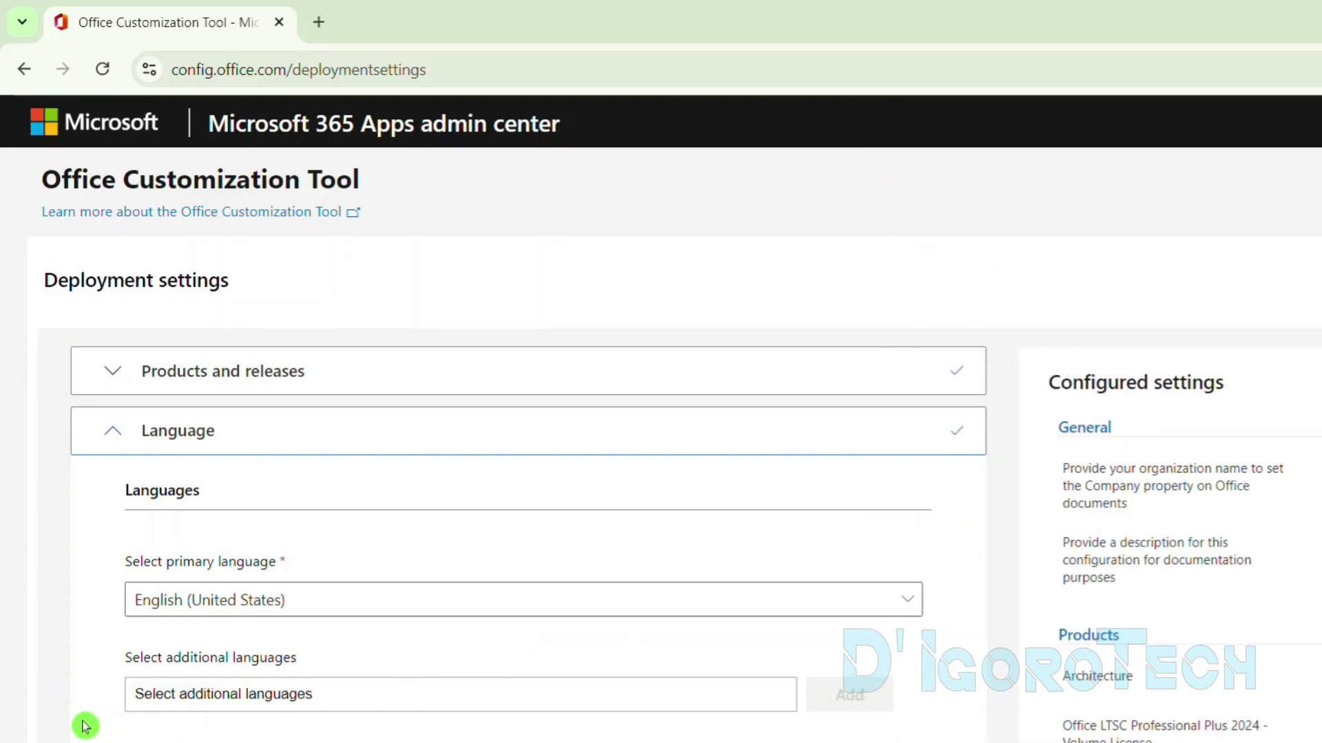
- Leave additional languages empty and continue to Installation options
left_click(369, 700)
mouse_move(791, 716)
left_mouse_down()
mouse_move(791, 737)
mouse_move(792, 725)
left_mouse_up()
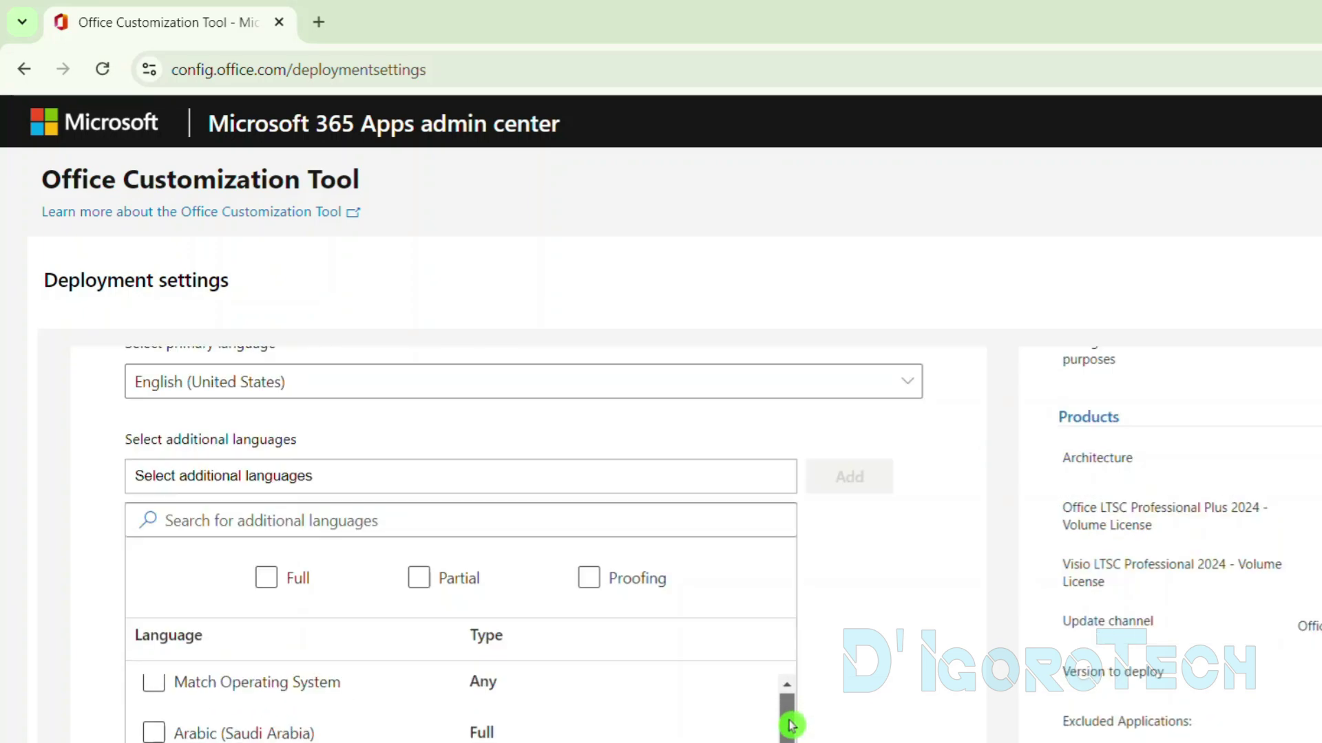
left_click(153, 733)
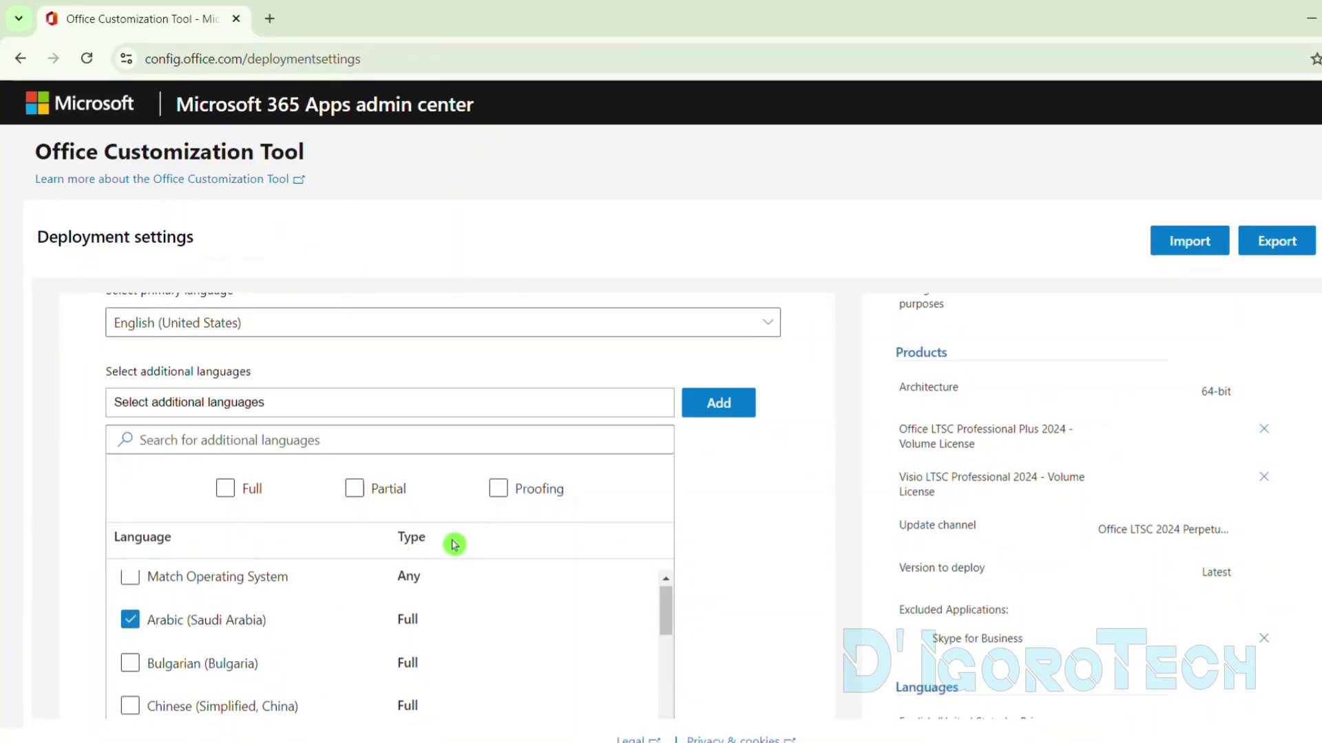
left_click(95, 438)
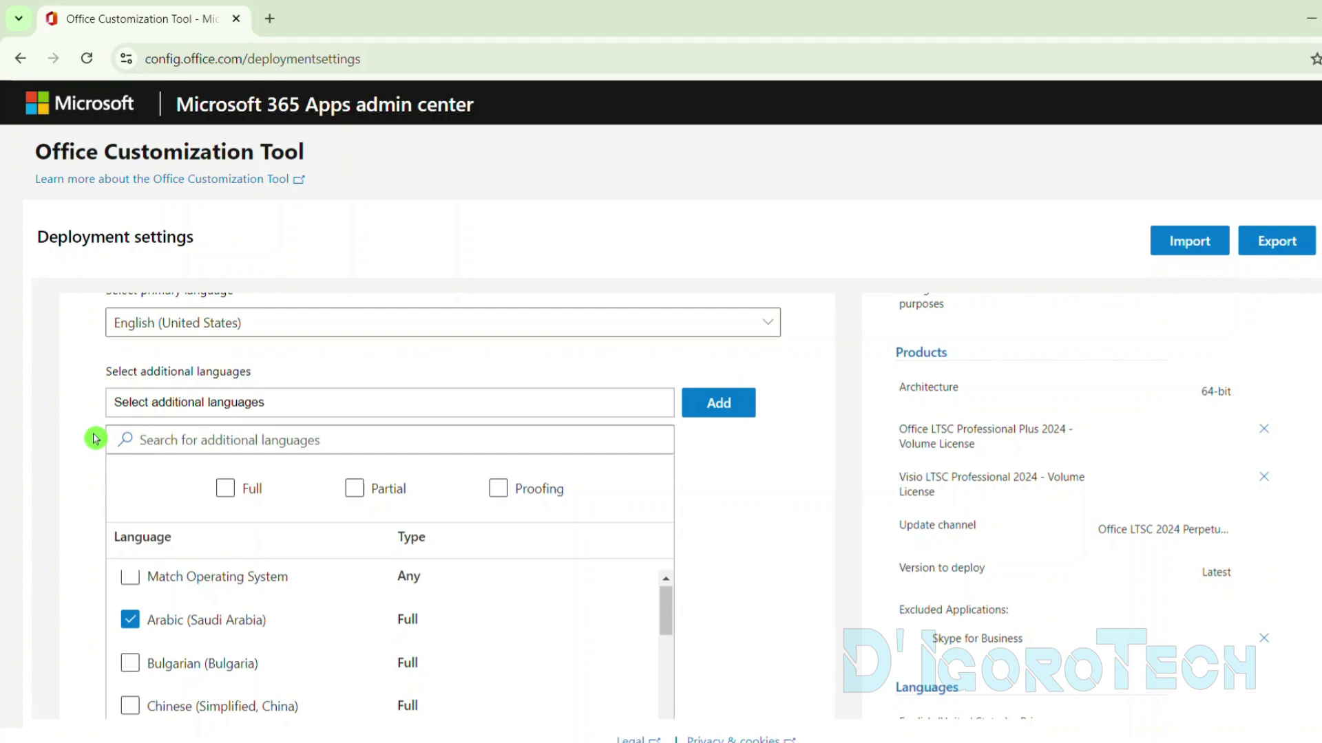
left_click(142, 404)
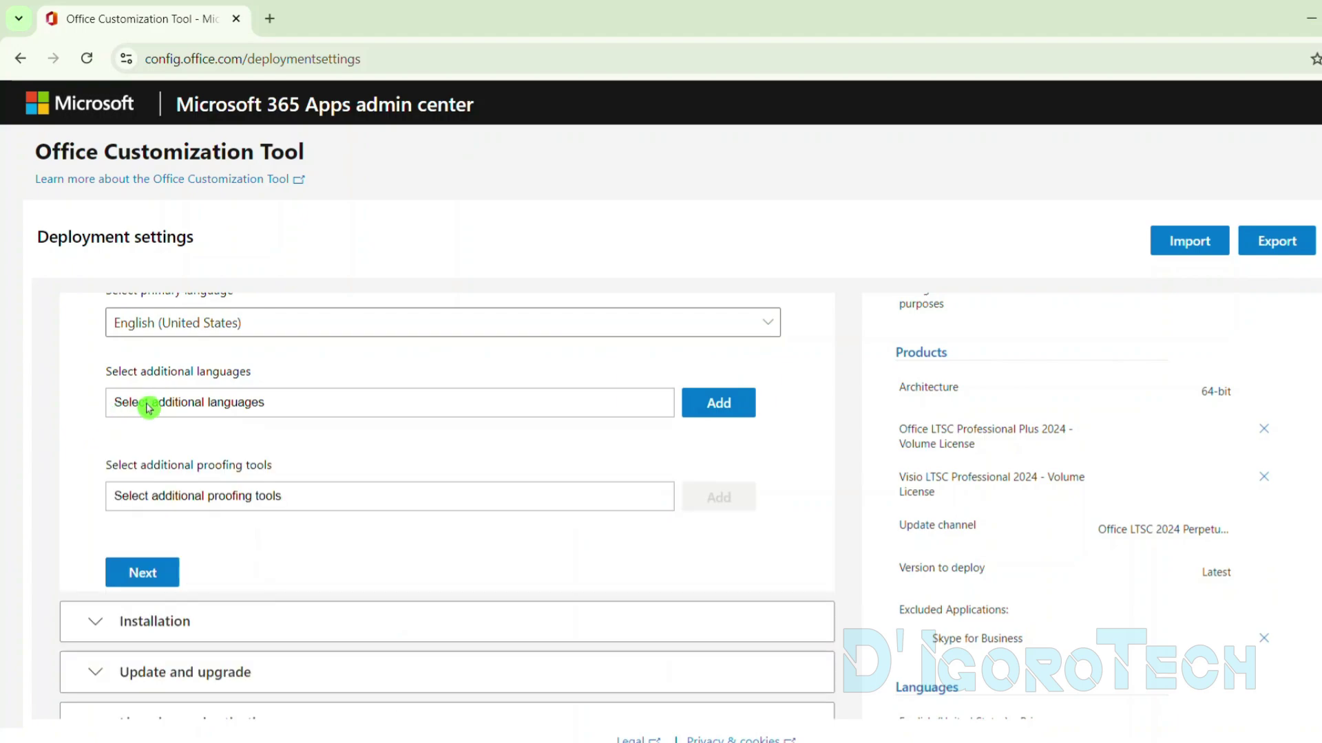
left_click(143, 572)
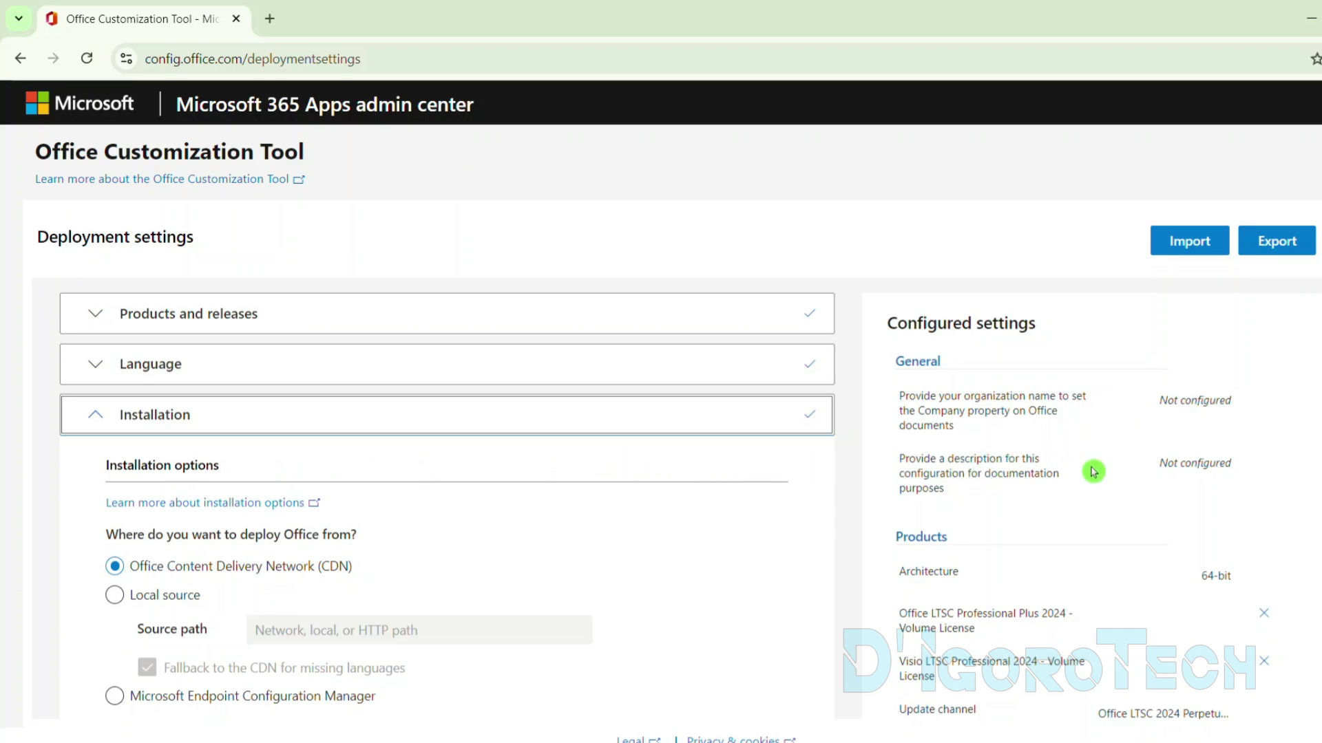
- Keep the CDN install source and default installation options, then continue to Update and upgrade
scroll(1090, 475, "down", 3)
scroll(1089, 474, "down", 4)
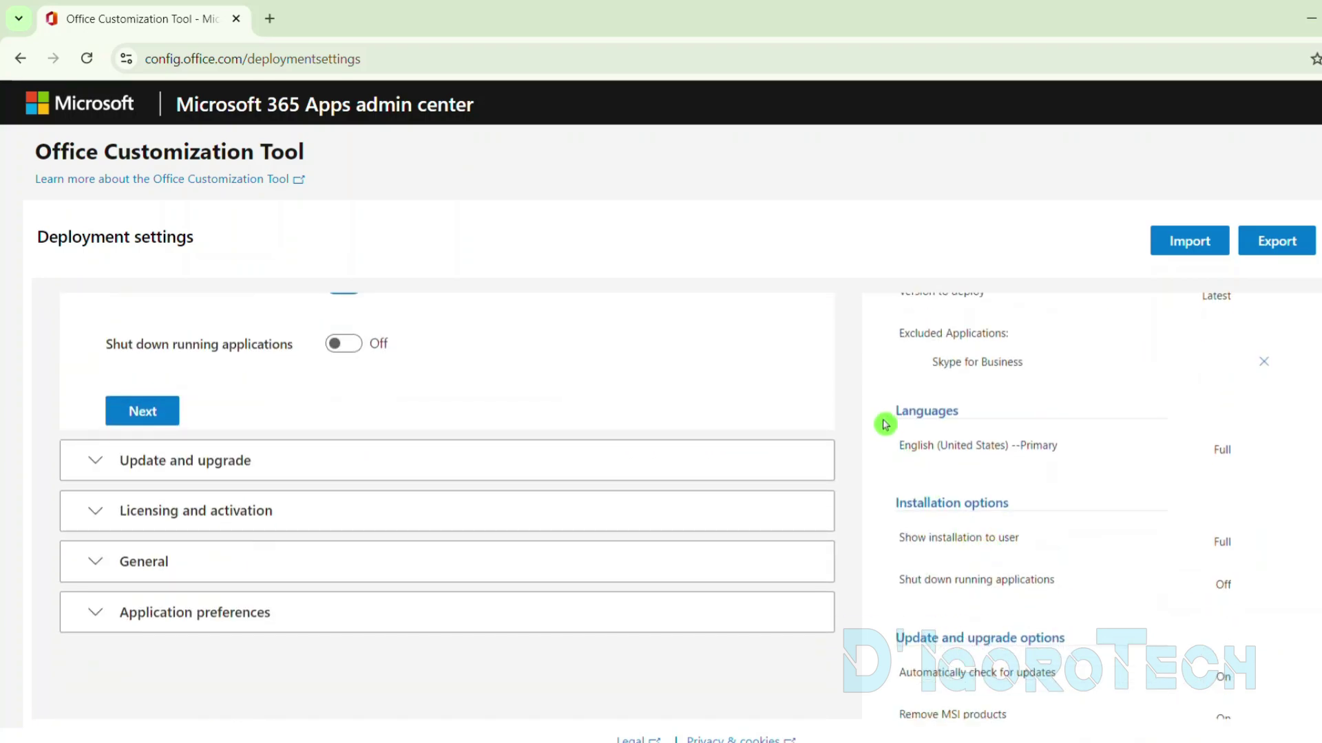
left_click_drag(961, 417, 1062, 446)
left_click(894, 467)
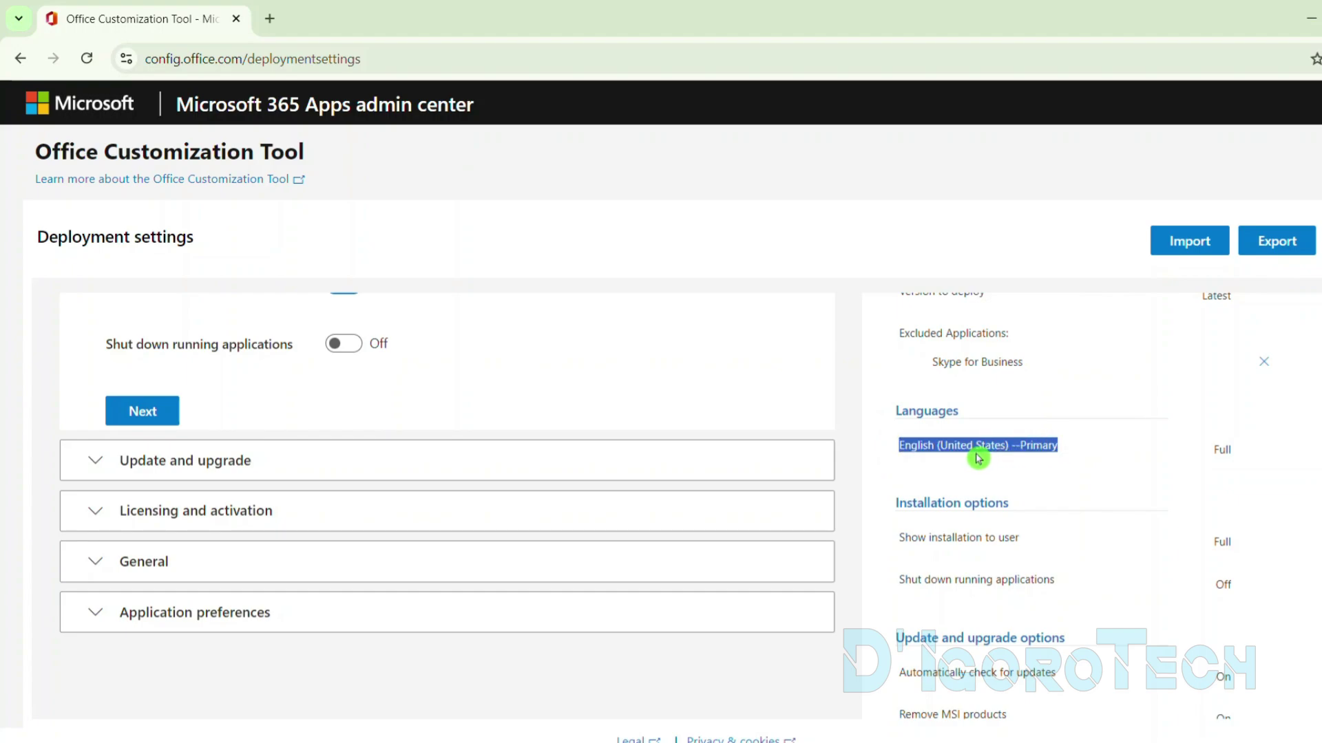
scroll(139, 339, "up", 5)
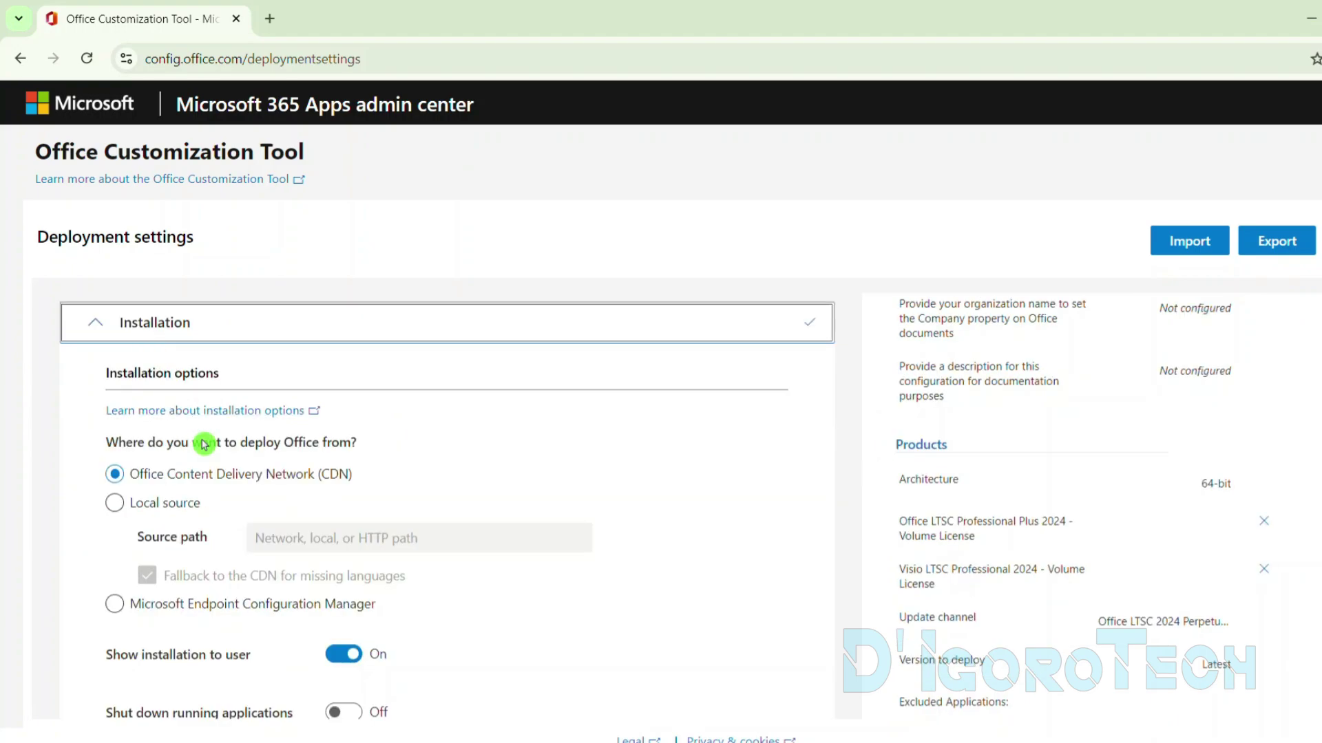
scroll(203, 471, "down", 4)
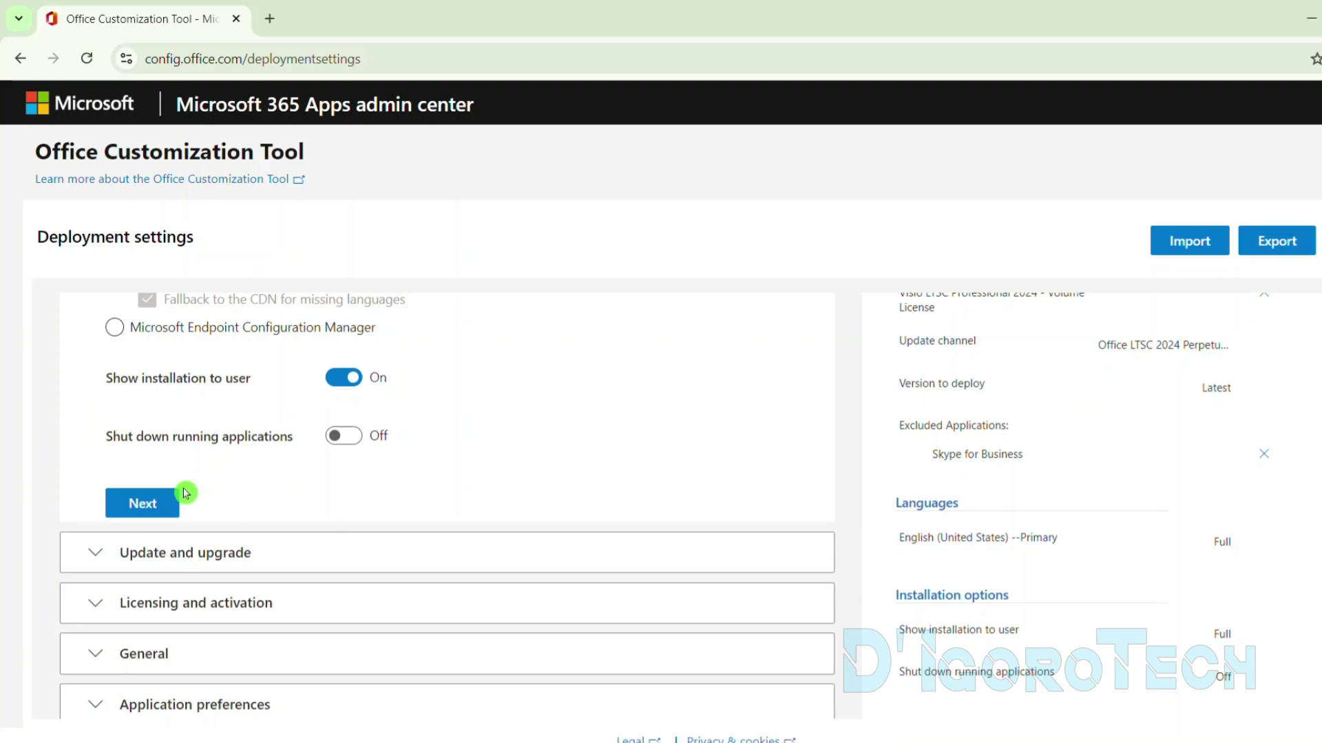
left_click(147, 505)
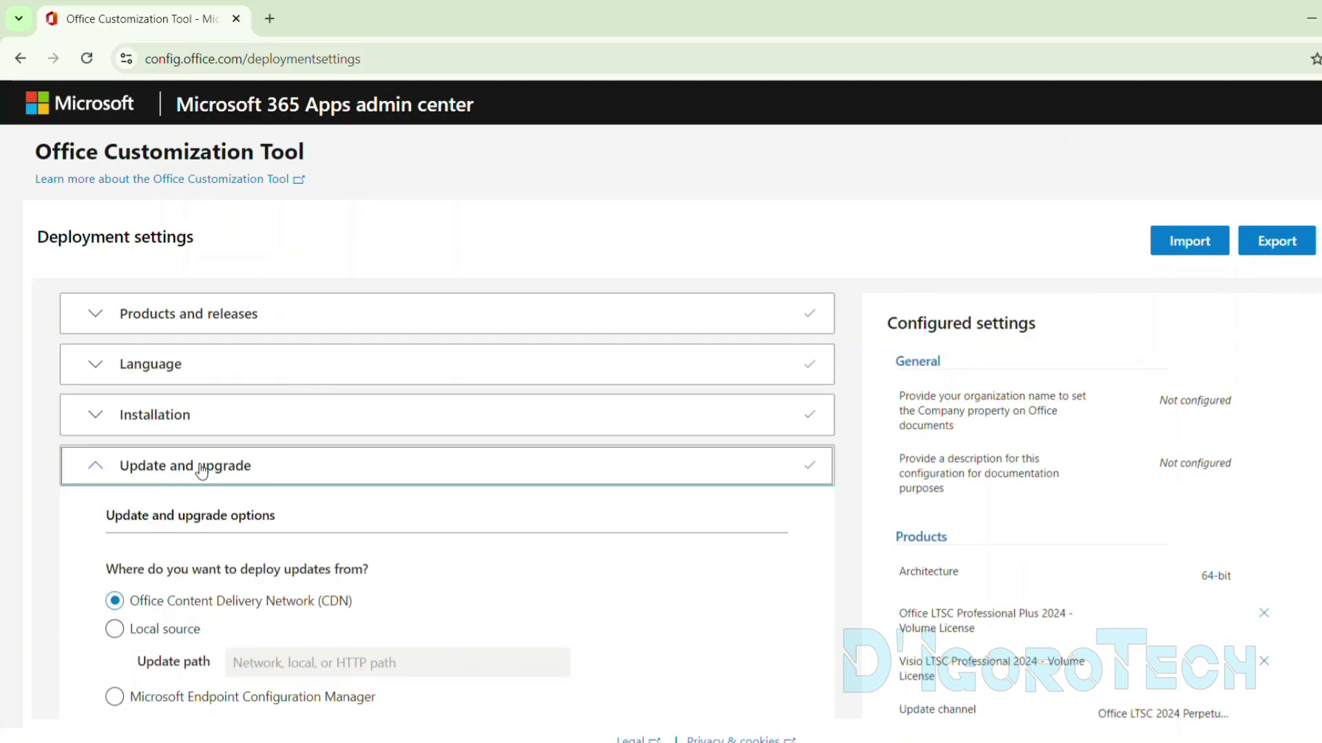
- Turn 'Uninstall any MSI versions of Office' off in Update and upgrade
scroll(202, 471, "down", 5)
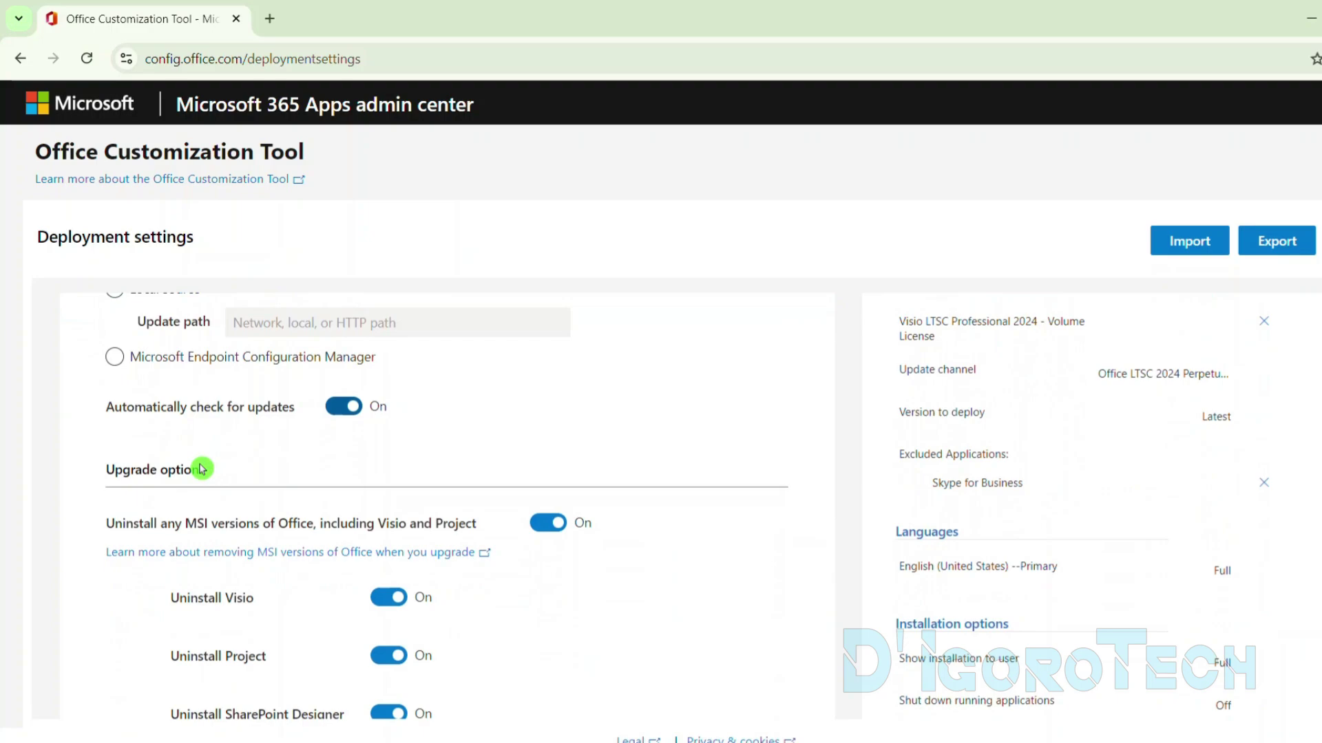
scroll(152, 502, "down", 1)
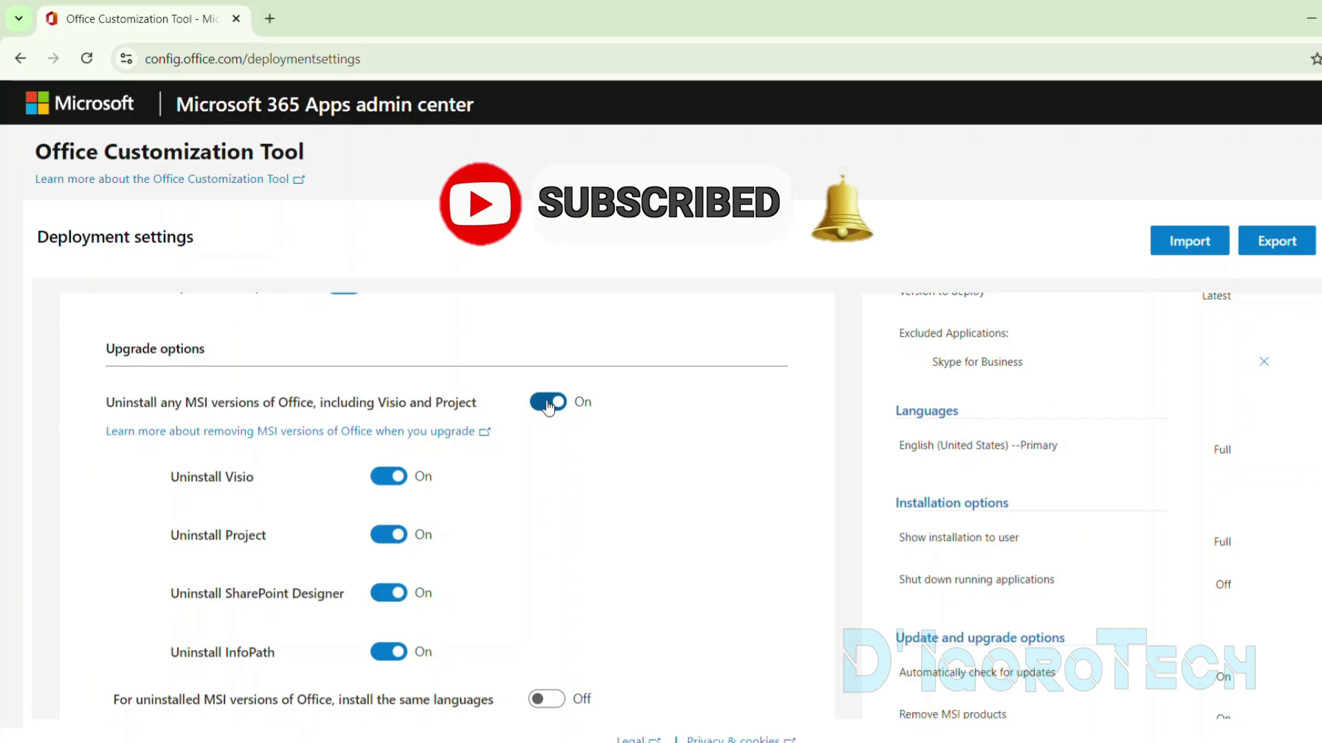
left_click(546, 404)
scroll(544, 420, "down", 4)
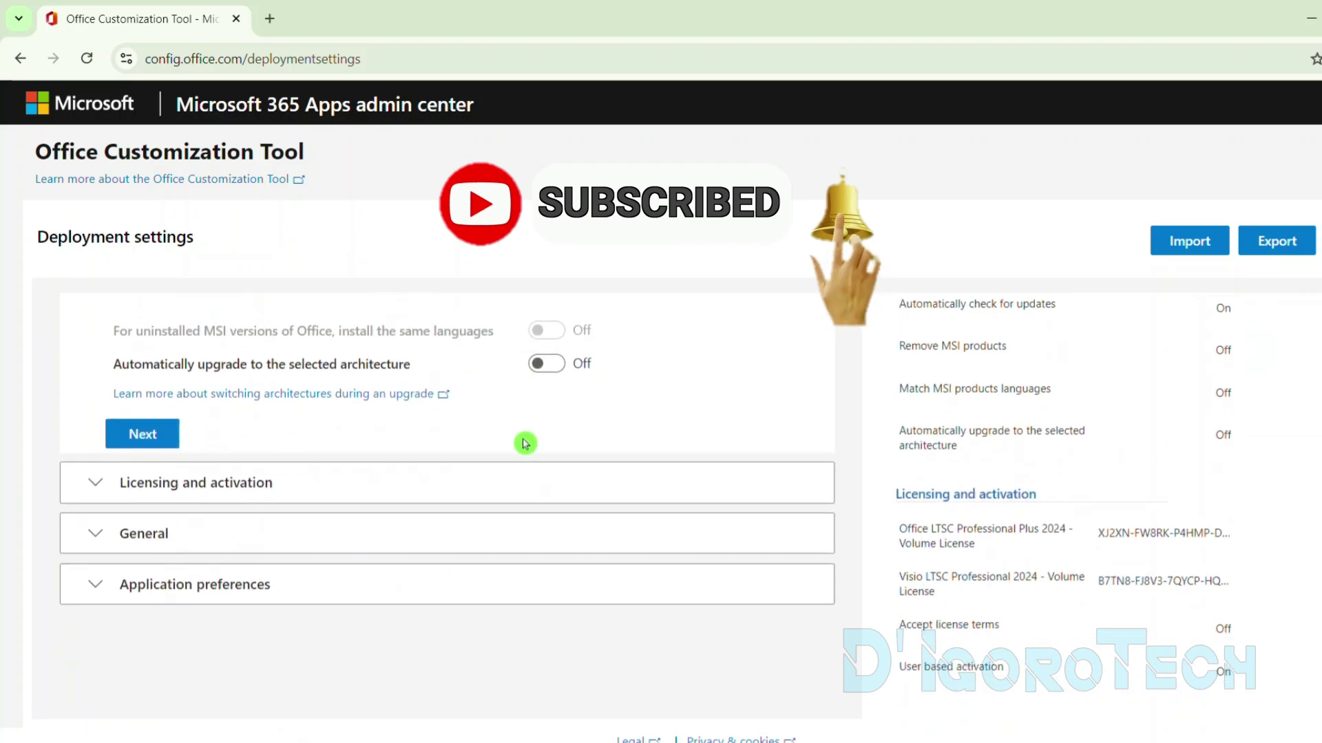
- Keep KMS keys for Office and Visio with User based activation under Licensing and activation
left_click(124, 441)
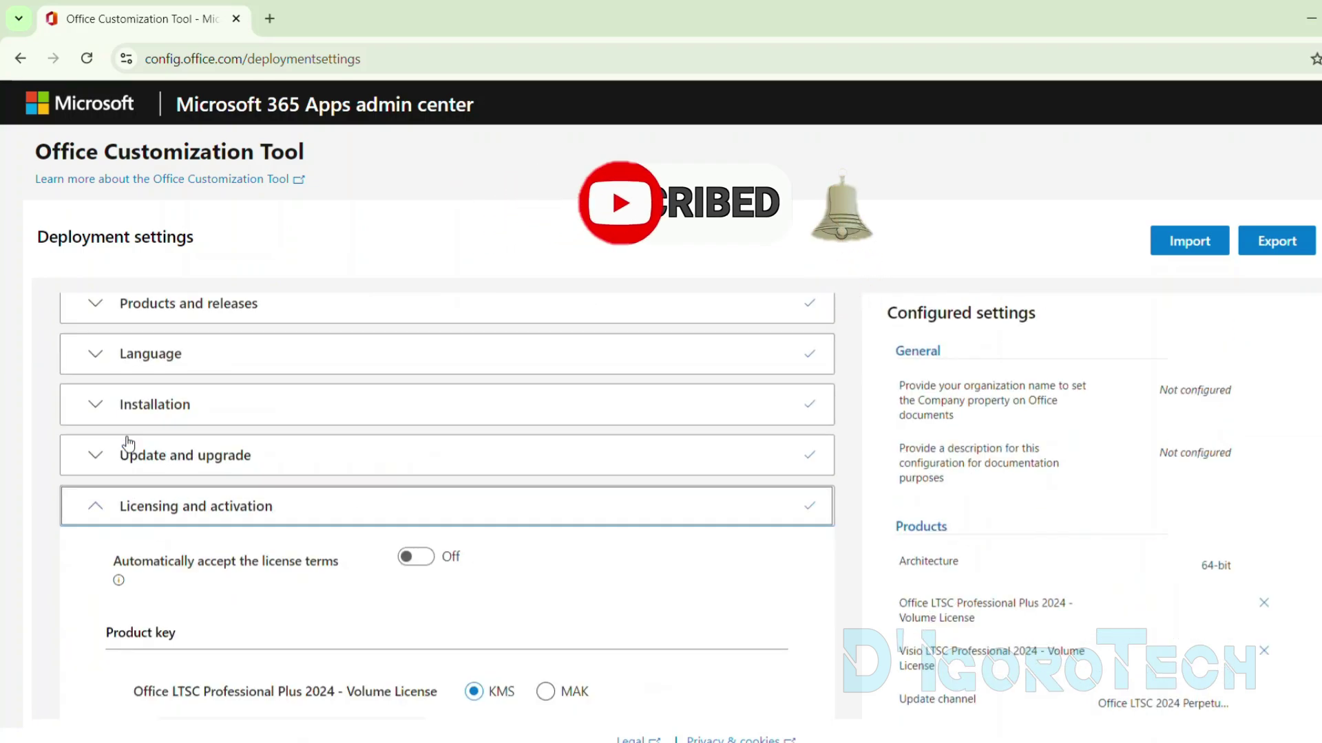
scroll(316, 428, "down", 4)
left_click(175, 395)
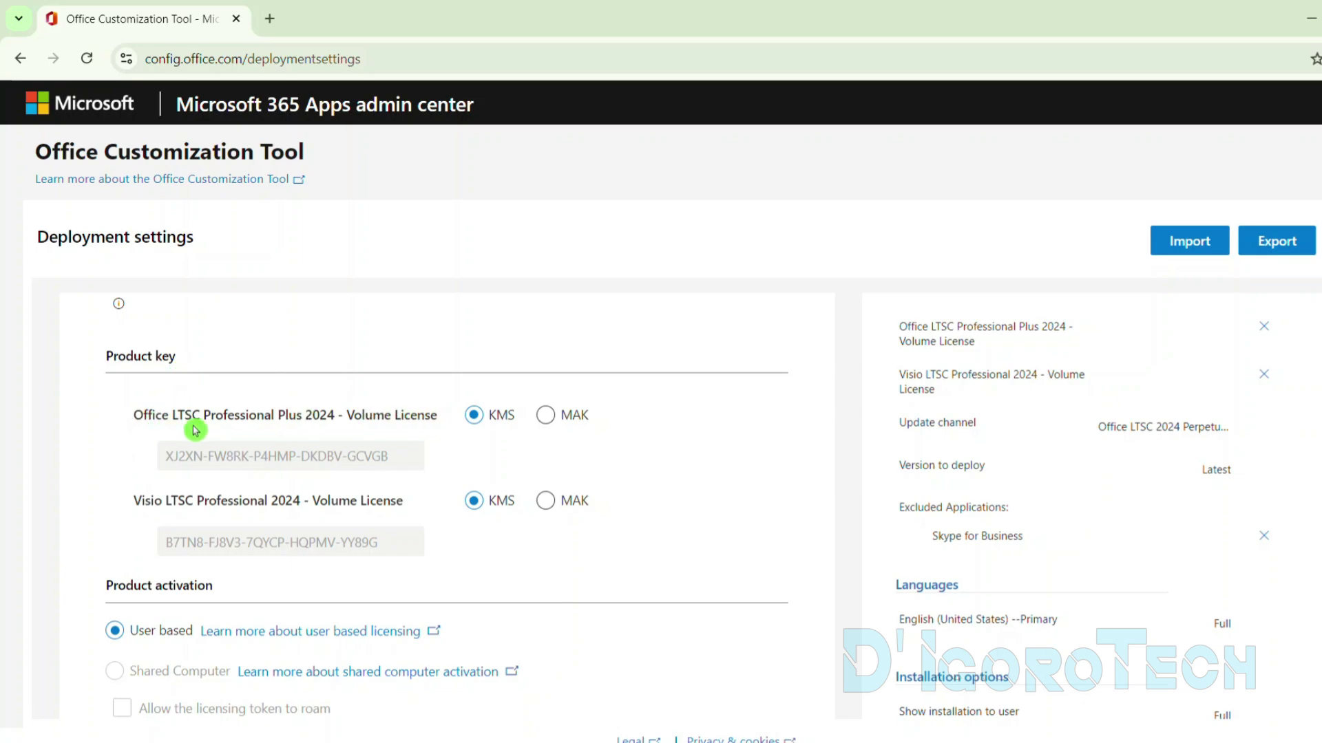
left_click_drag(393, 460, 131, 474)
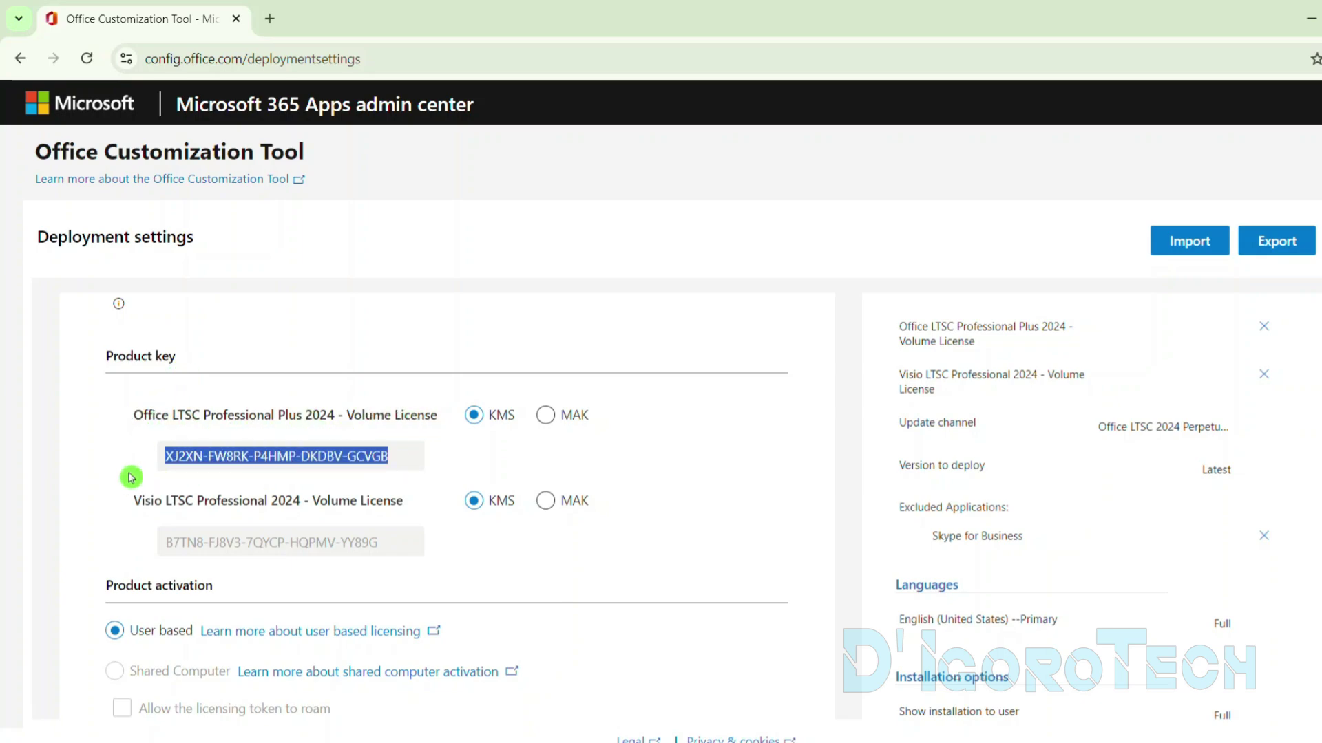
left_click_drag(388, 544, 103, 535)
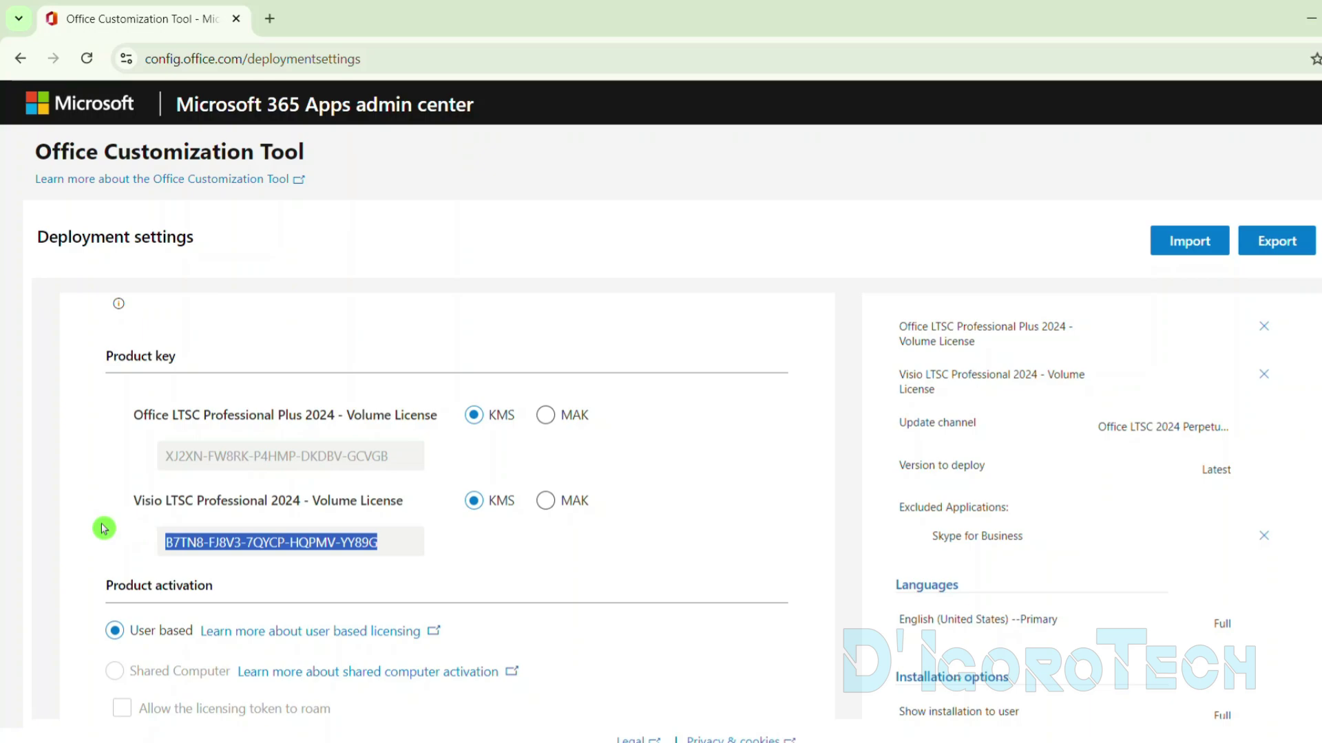
left_click(114, 528)
scroll(115, 528, "down", 4)
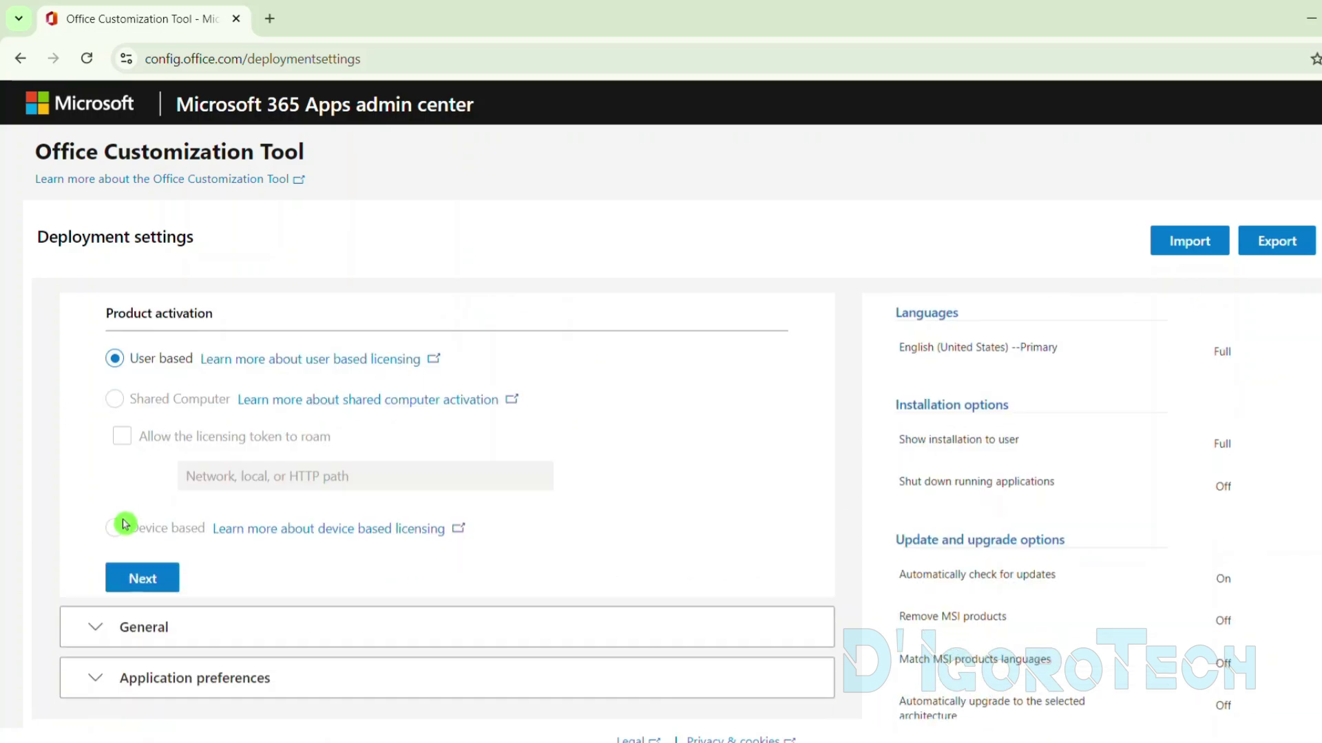
- Leave General and Application preferences blank and finish the deployment configuration
left_click(140, 577)
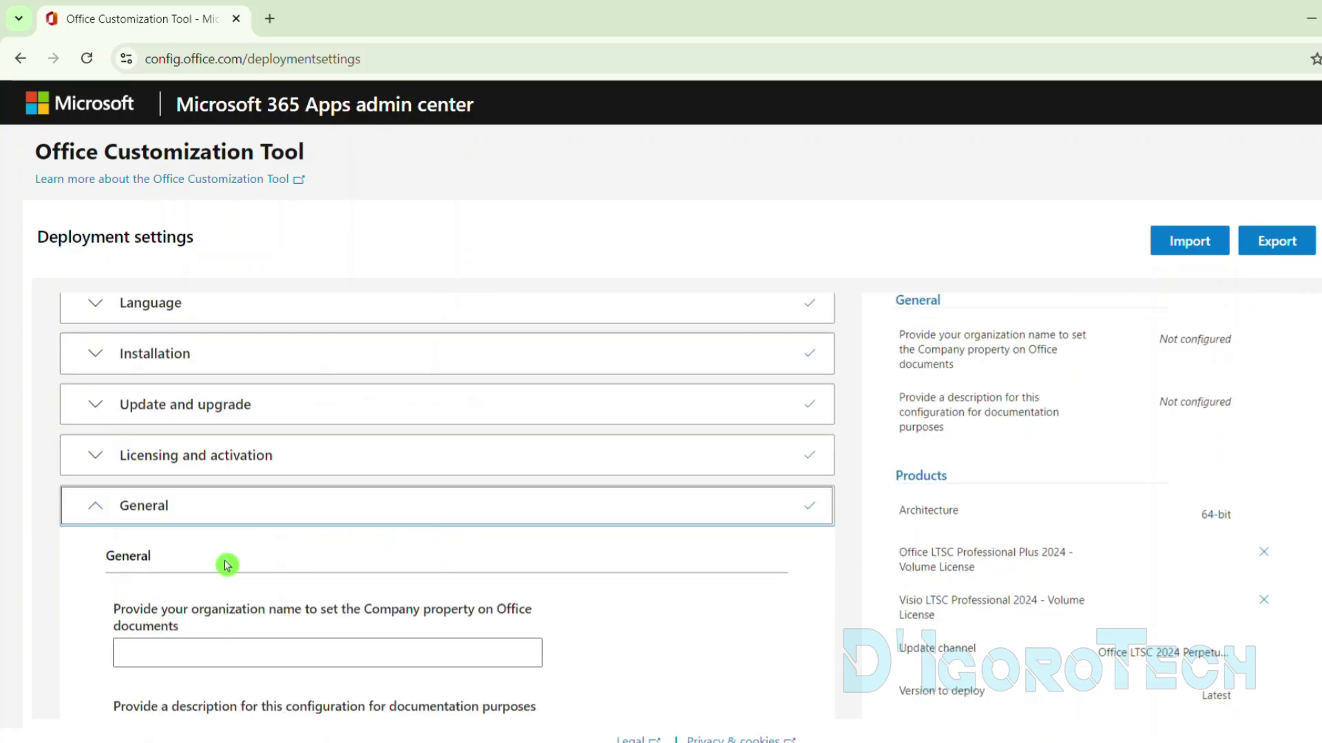
scroll(283, 542, "down", 4)
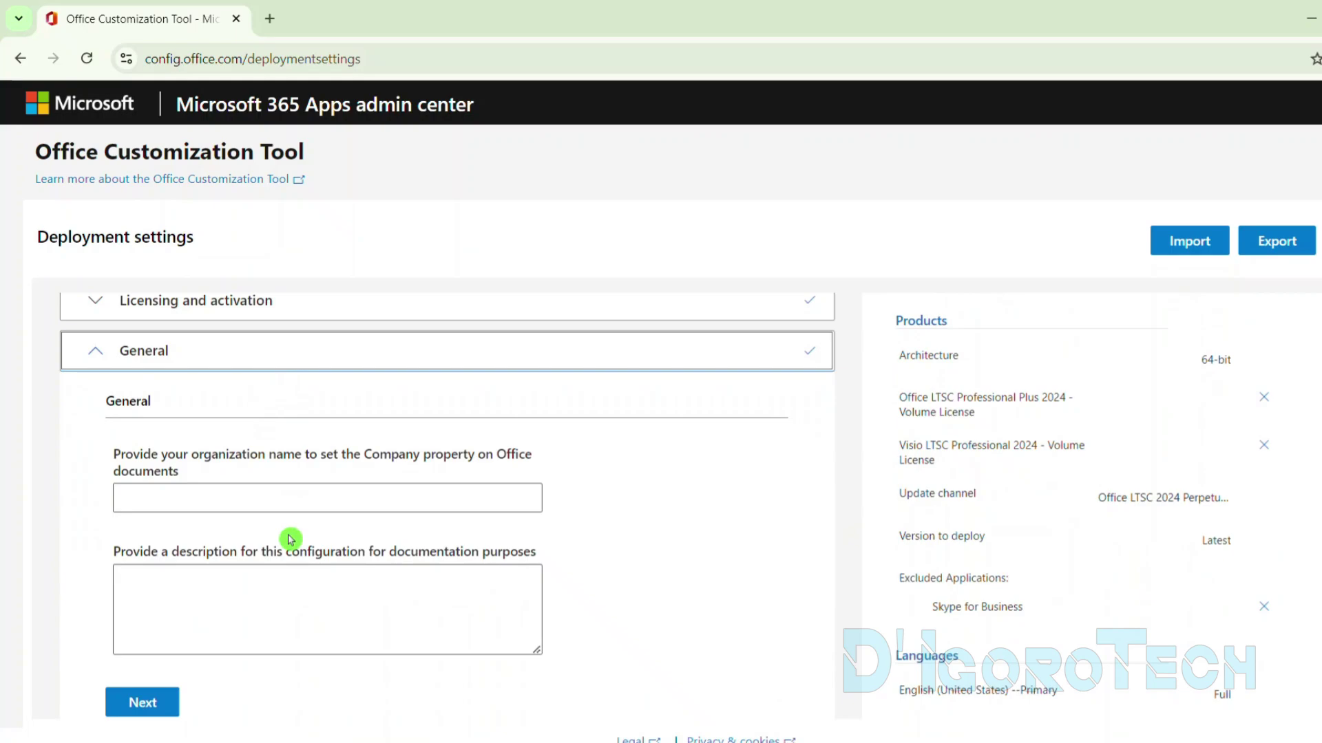
scroll(220, 451, "up", 1)
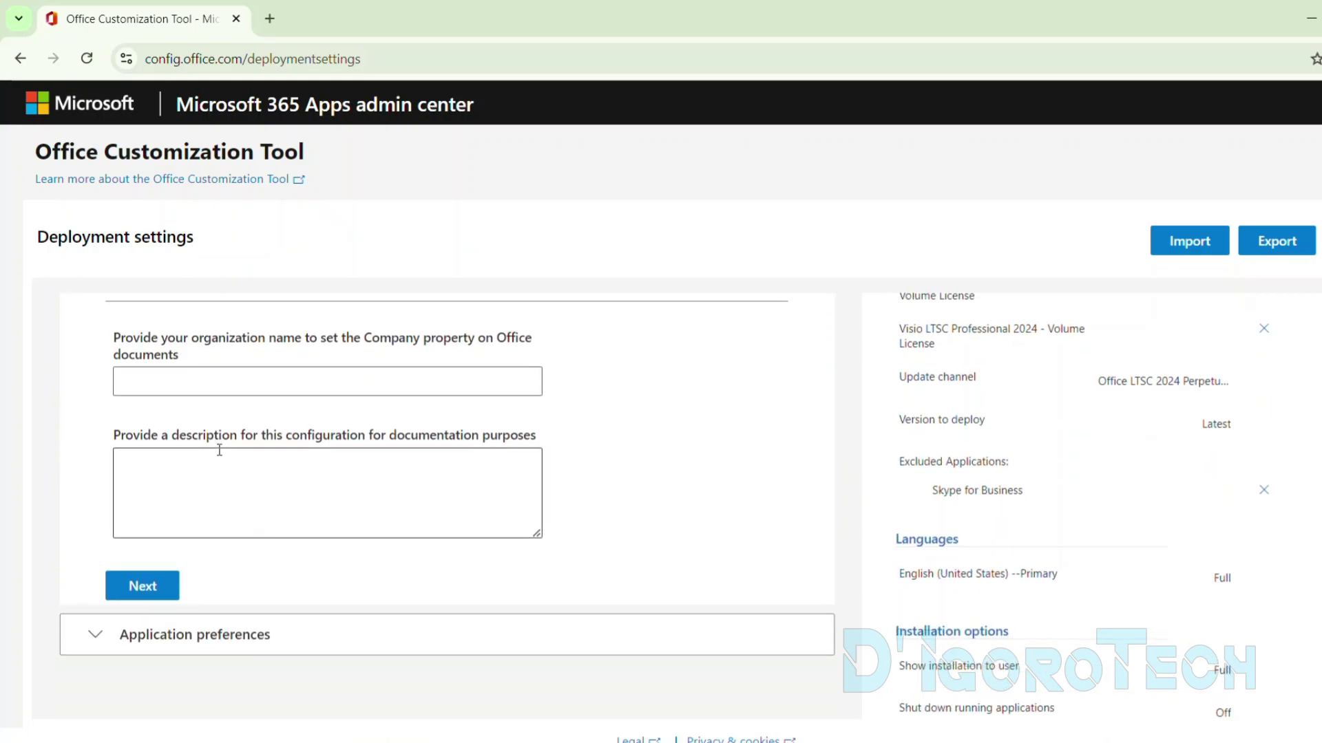
scroll(194, 551, "down", 3)
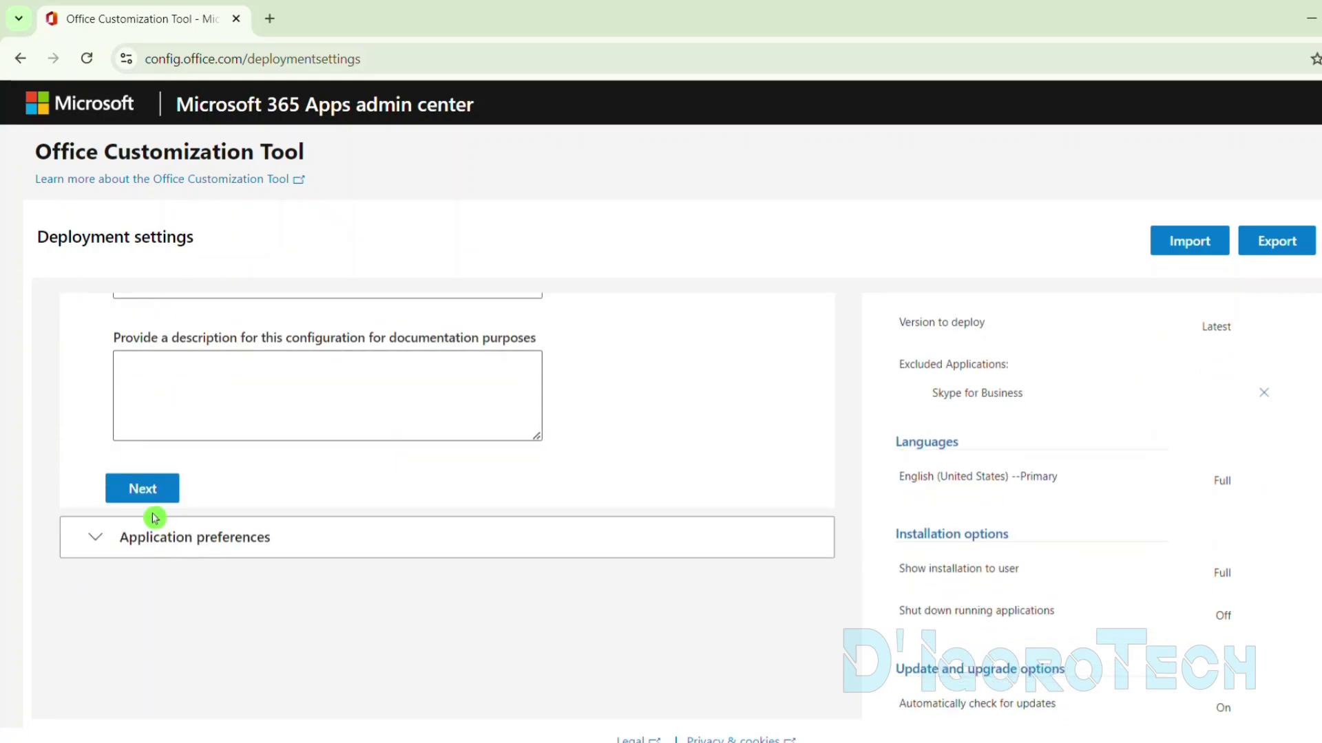
left_click(141, 486)
scroll(177, 506, "down", 2)
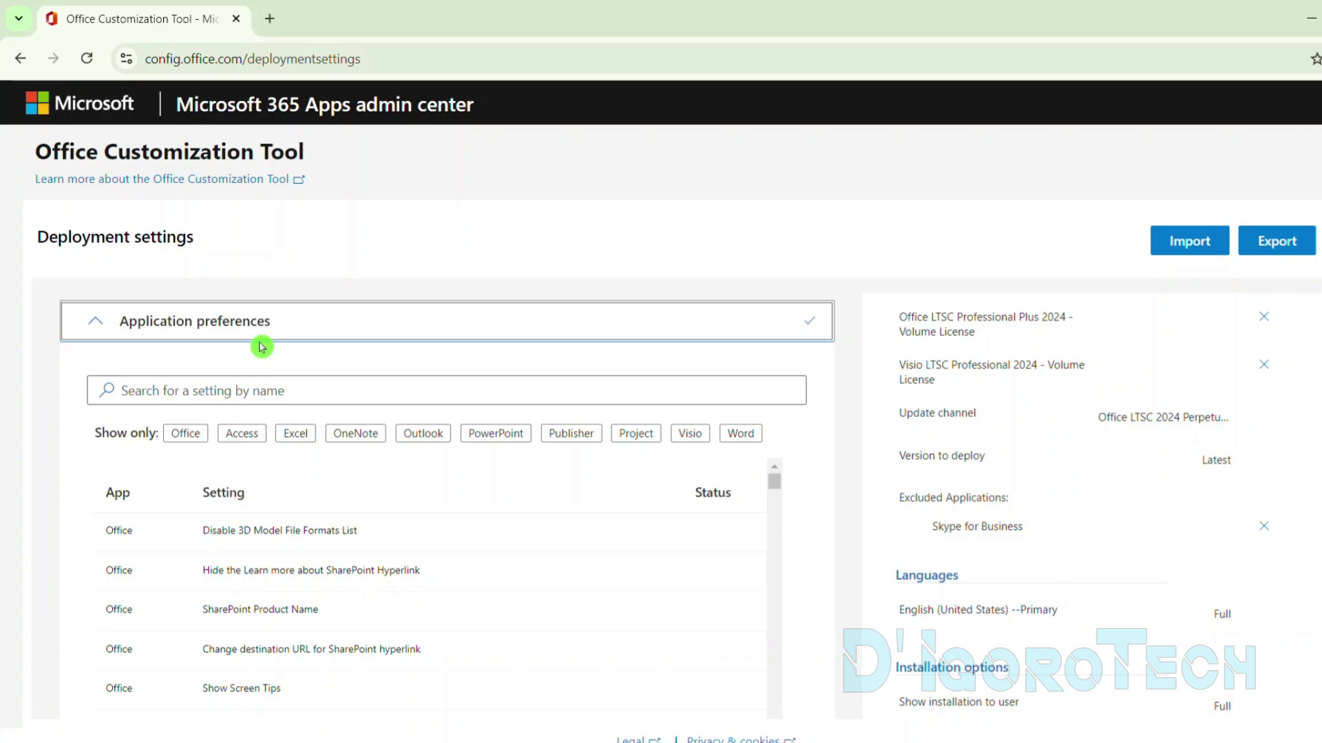
scroll(271, 449, "down", 10)
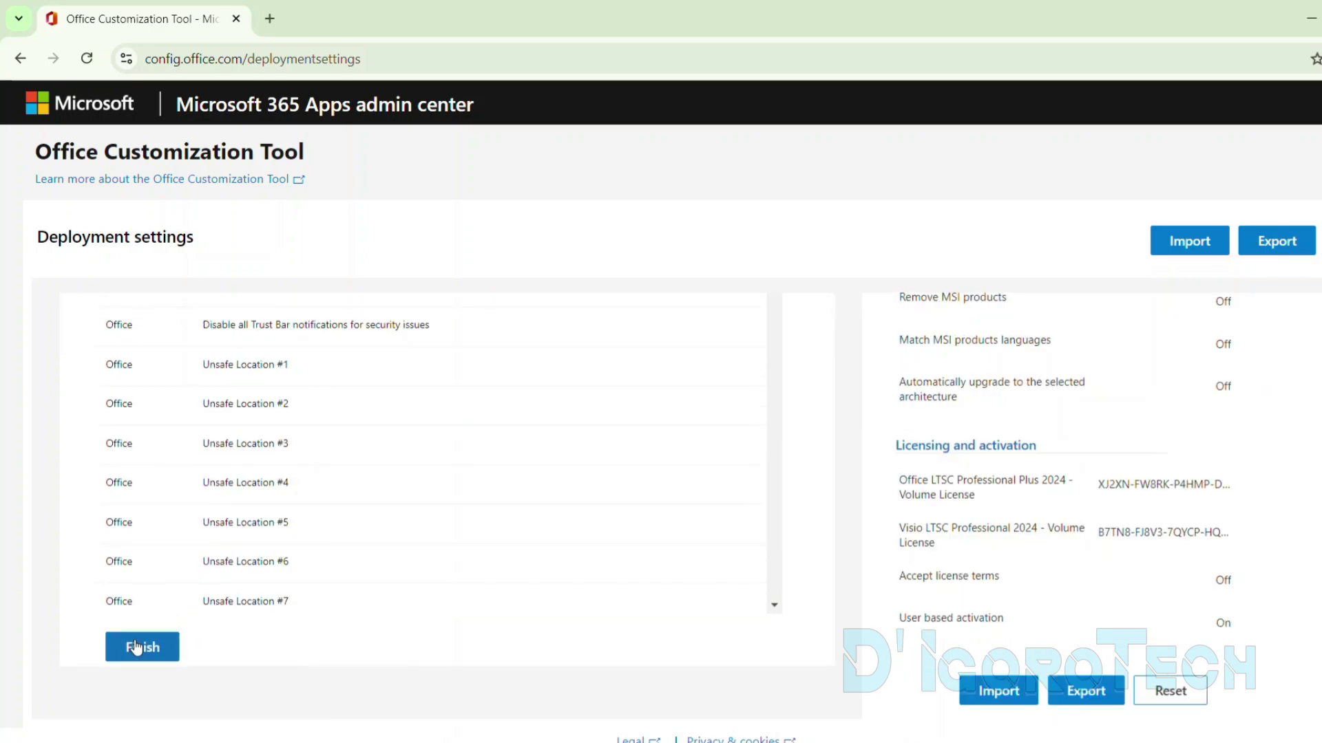
left_click(137, 648)
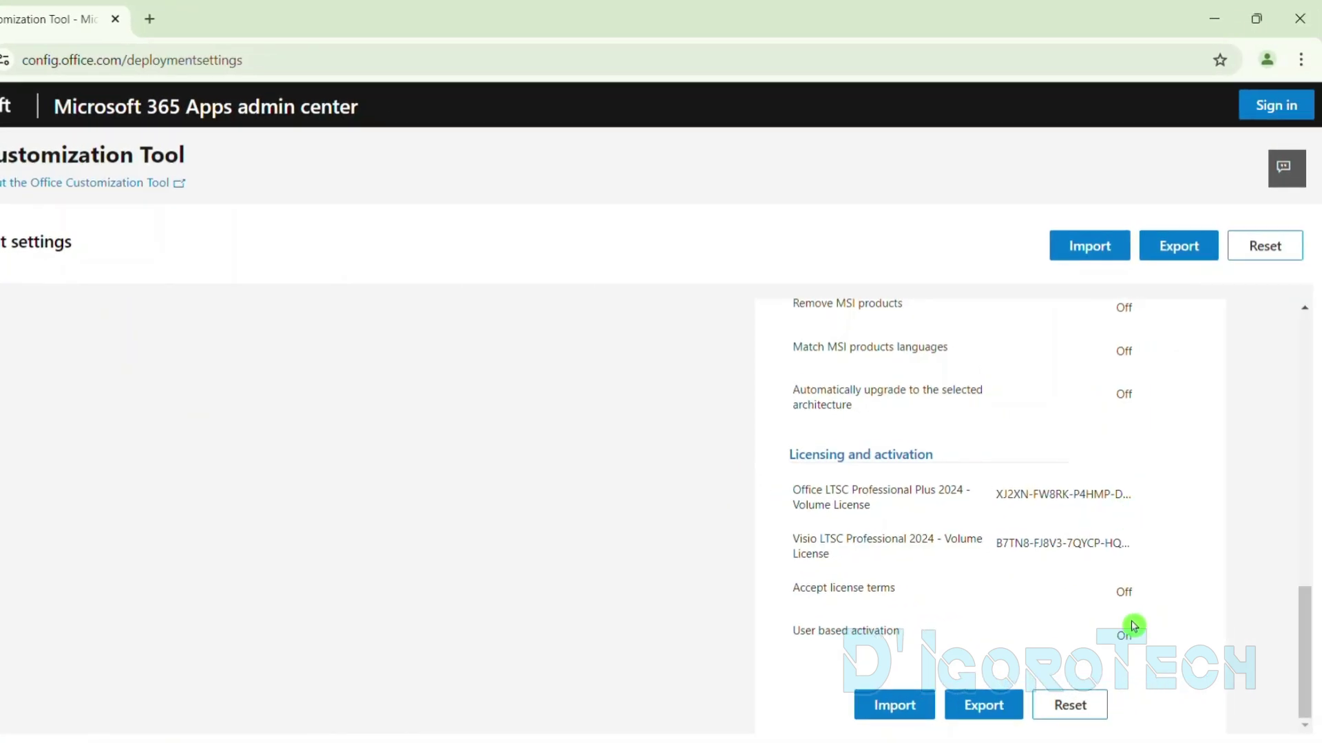
- Review the summary: Office LTSC and Visio products, Latest version, English (United States) language
scroll(1115, 616, "up", 10)
left_click_drag(789, 404, 838, 404)
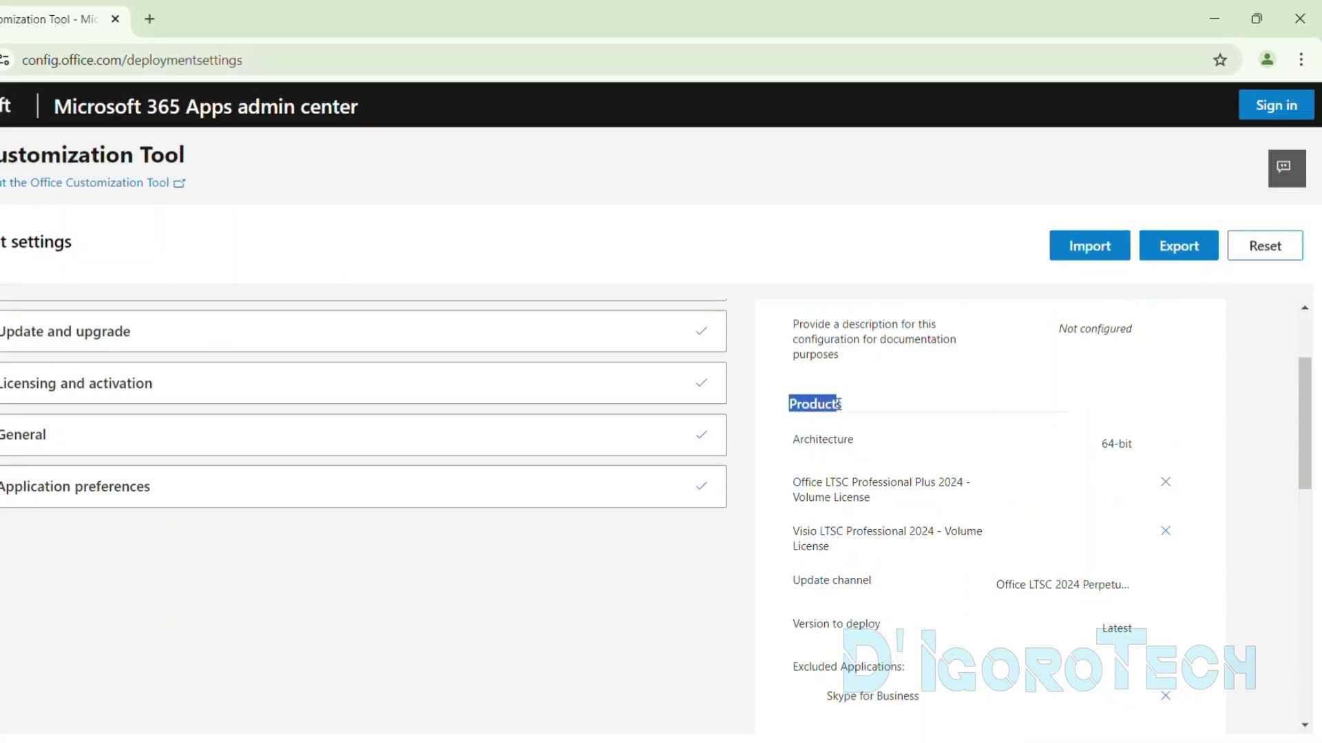
left_click(904, 442)
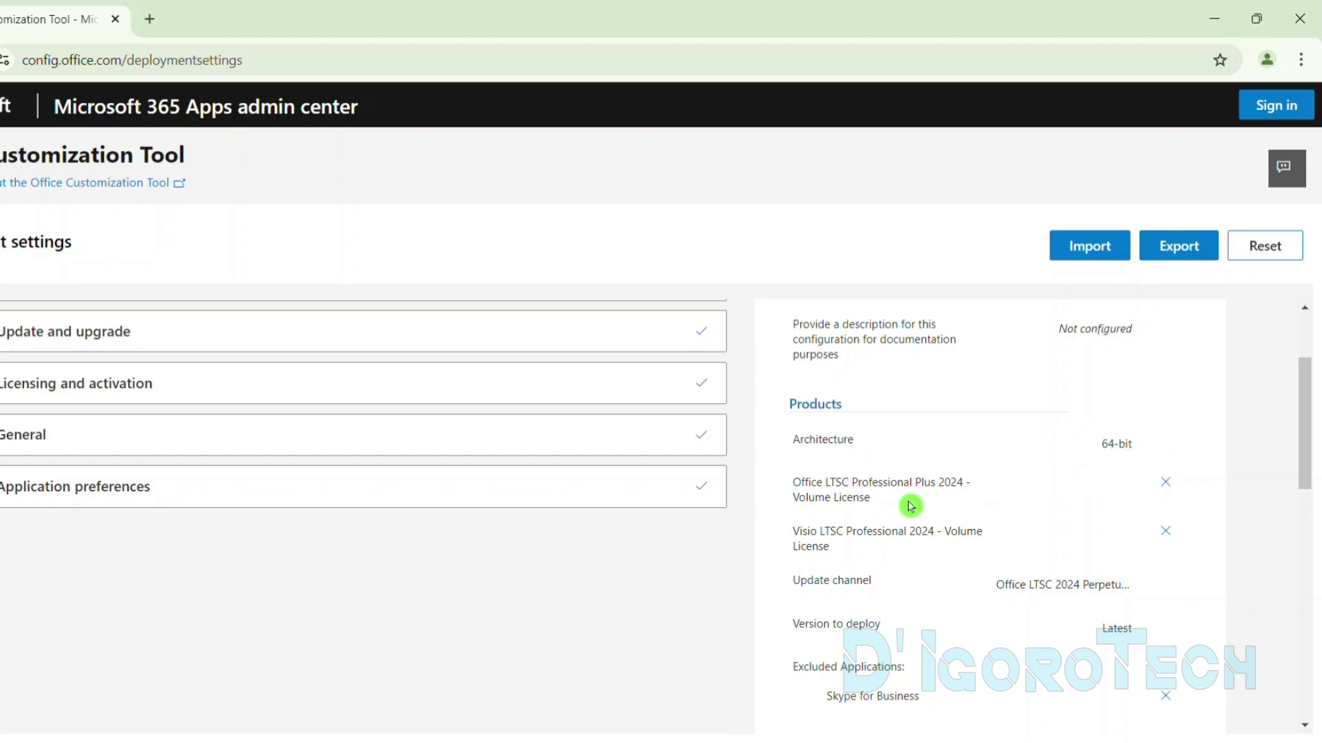
left_click_drag(907, 504, 783, 487)
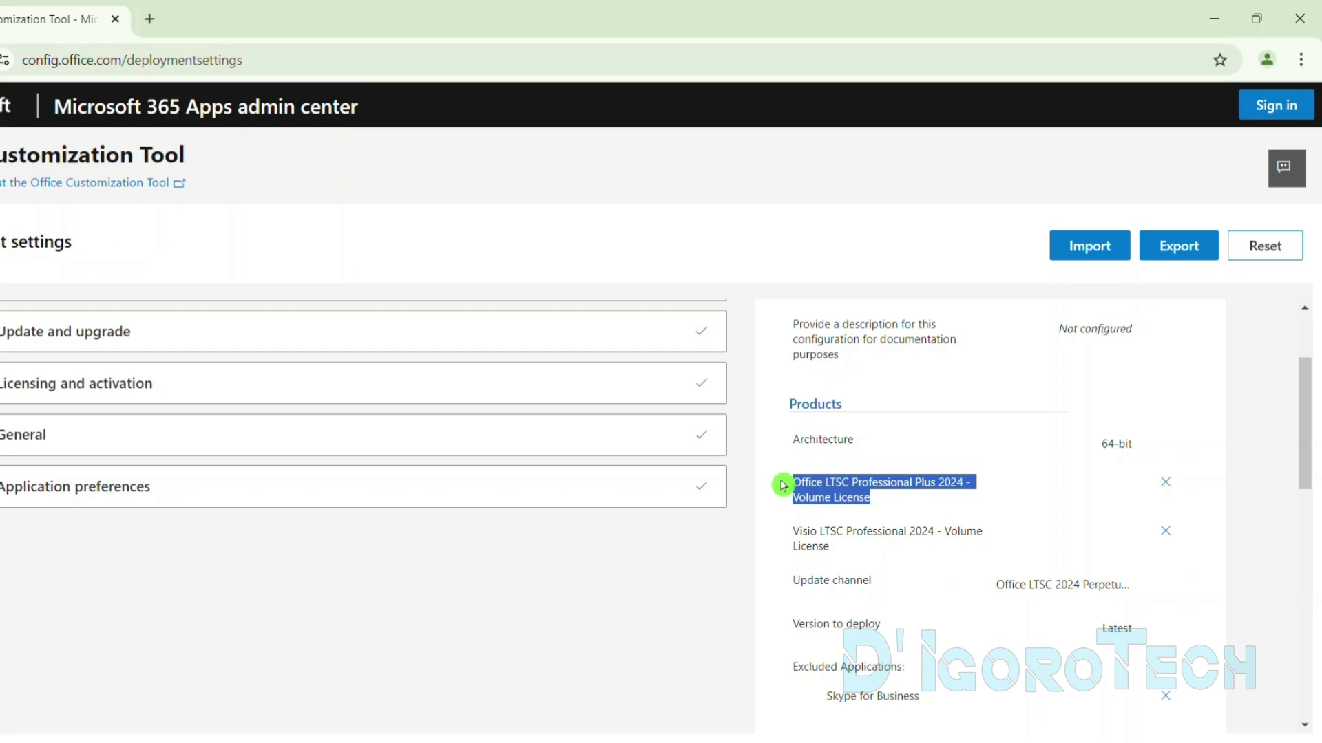
left_click(870, 554)
left_click_drag(854, 554, 785, 538)
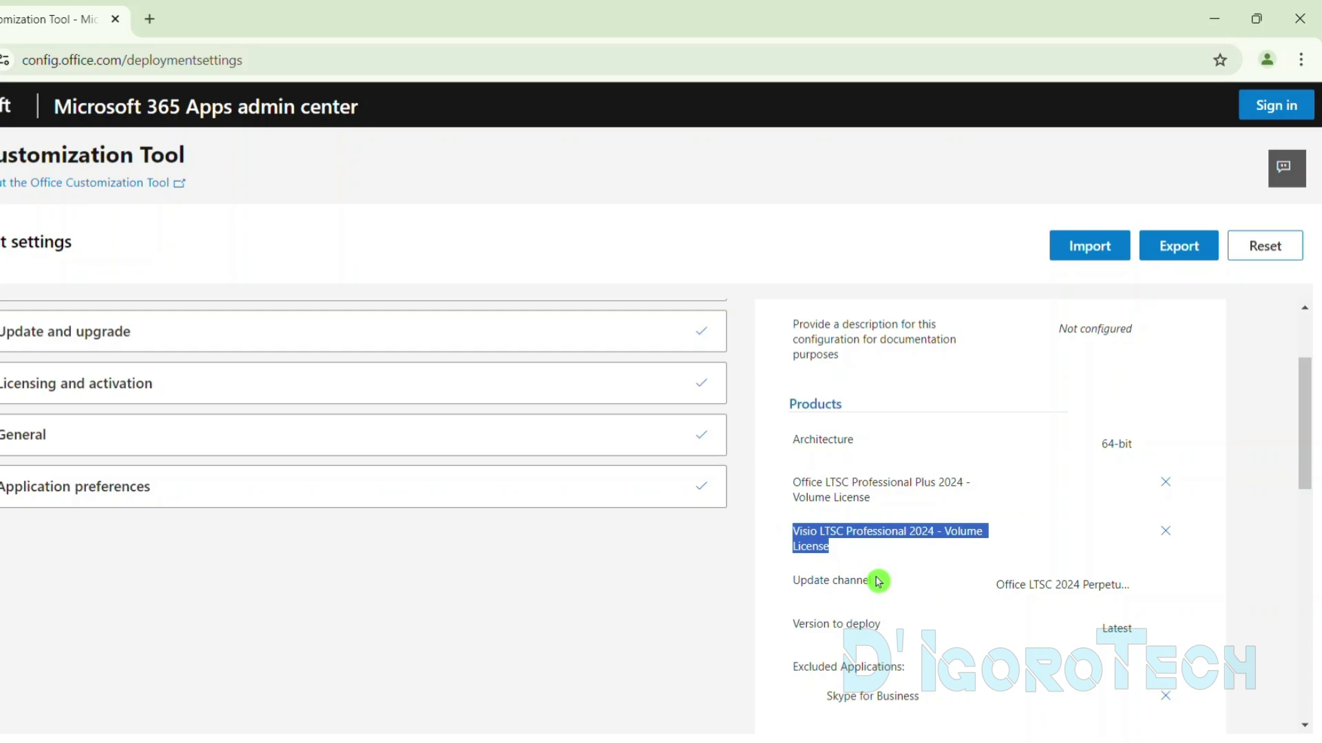
left_click_drag(888, 630, 790, 632)
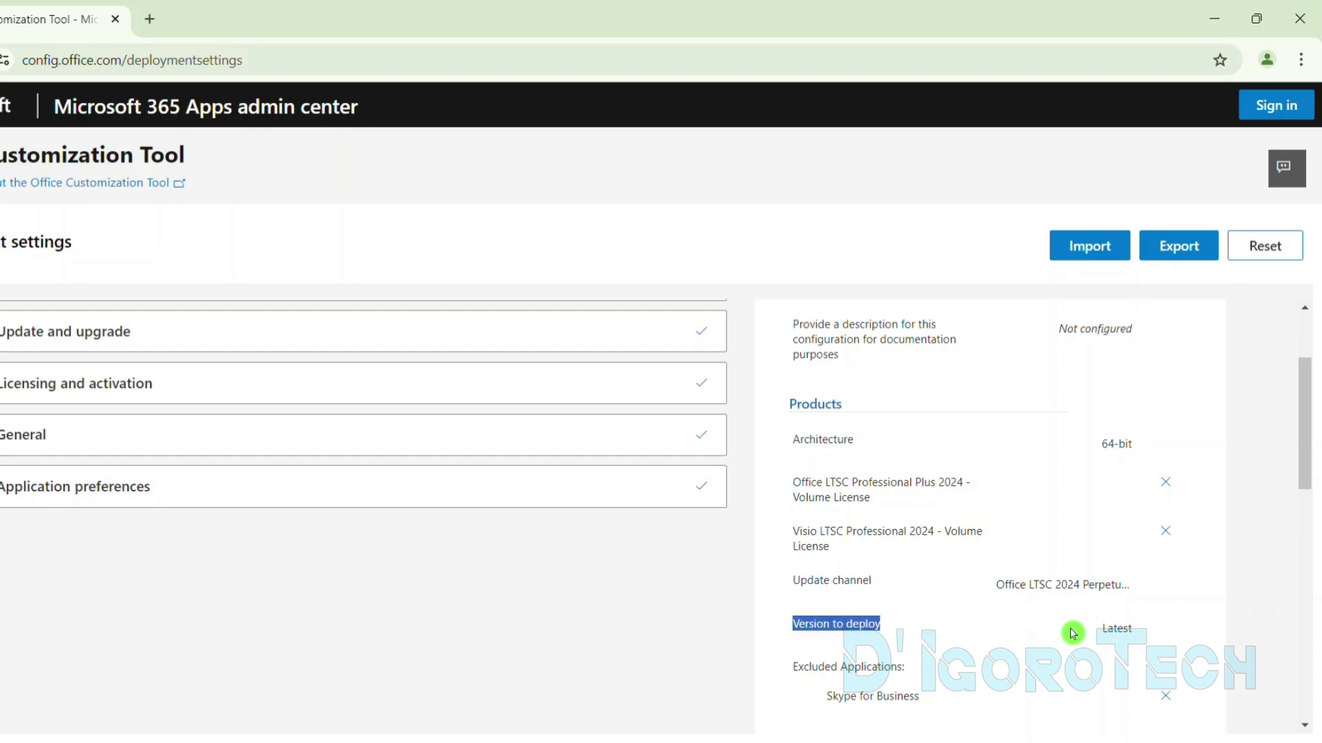
left_click_drag(1077, 632, 1148, 634)
scroll(1145, 626, "down", 4)
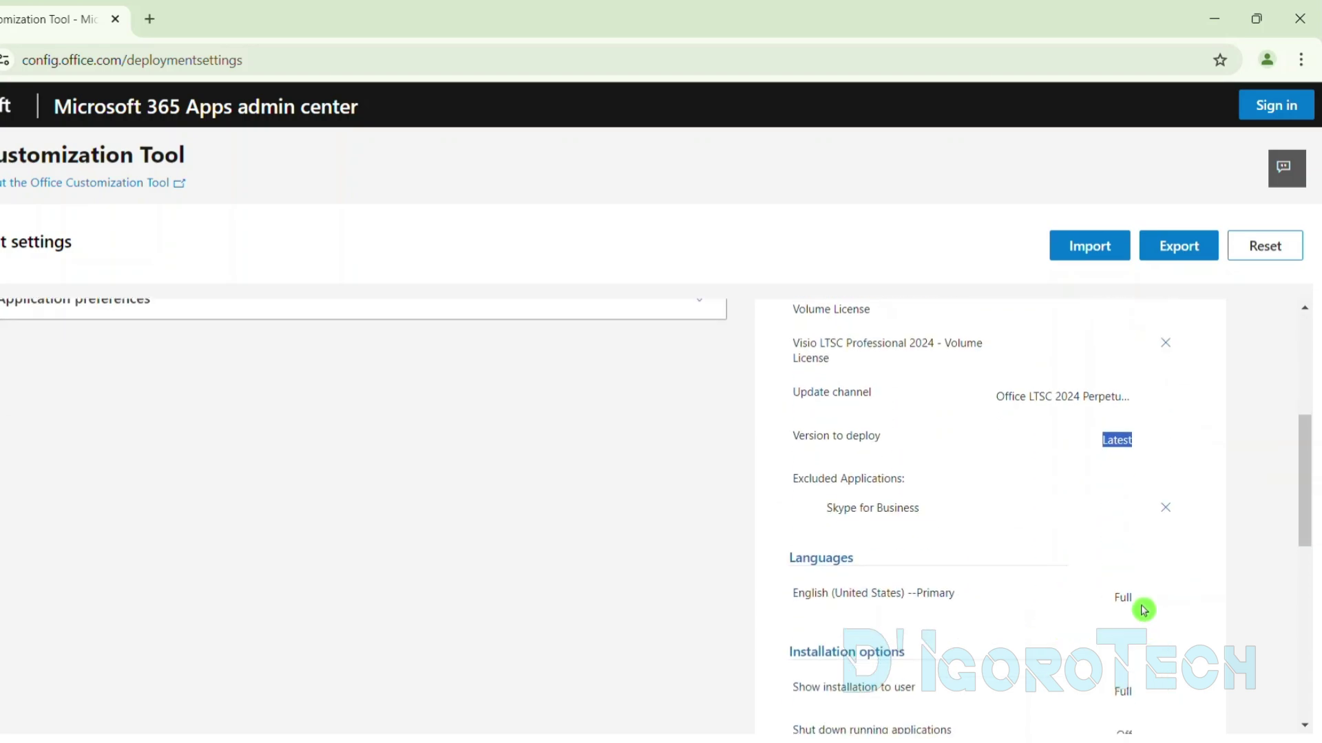
left_click_drag(773, 518, 804, 508)
left_click(716, 525)
scroll(723, 528, "down", 5)
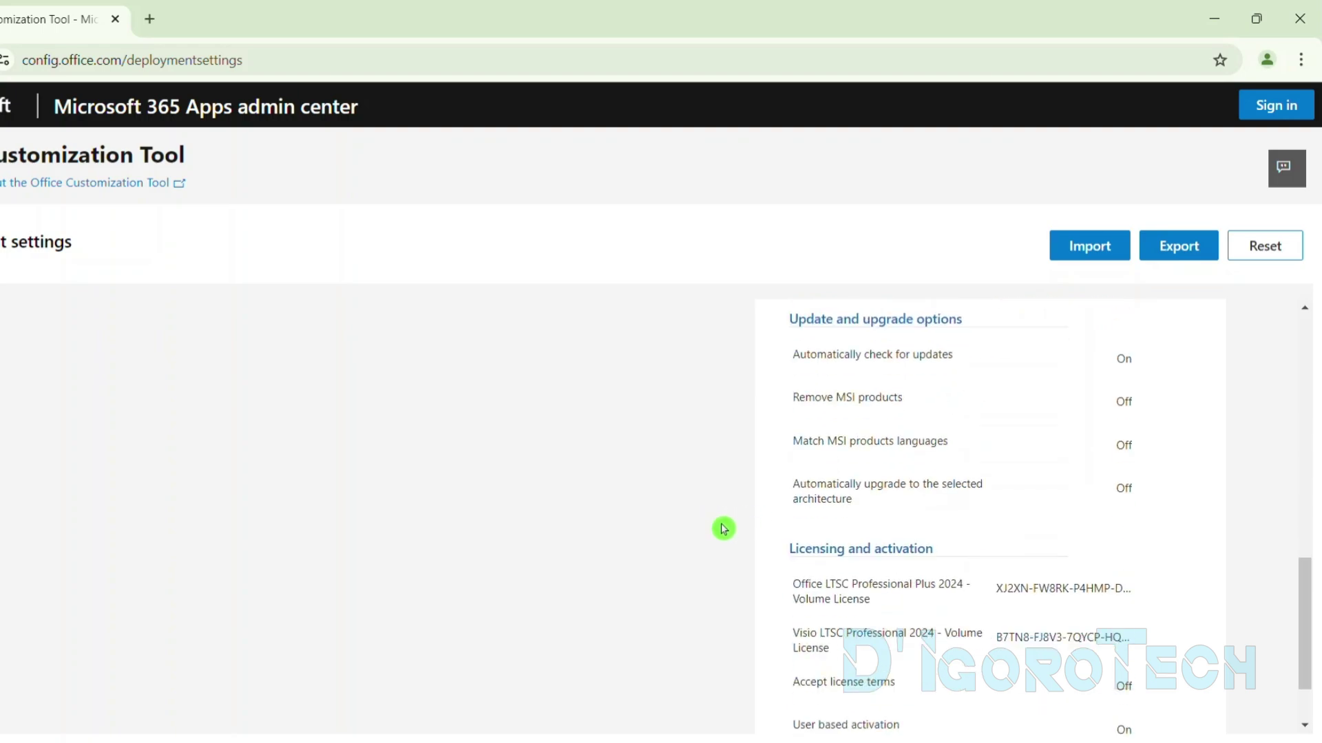
scroll(856, 472, "up", 12)
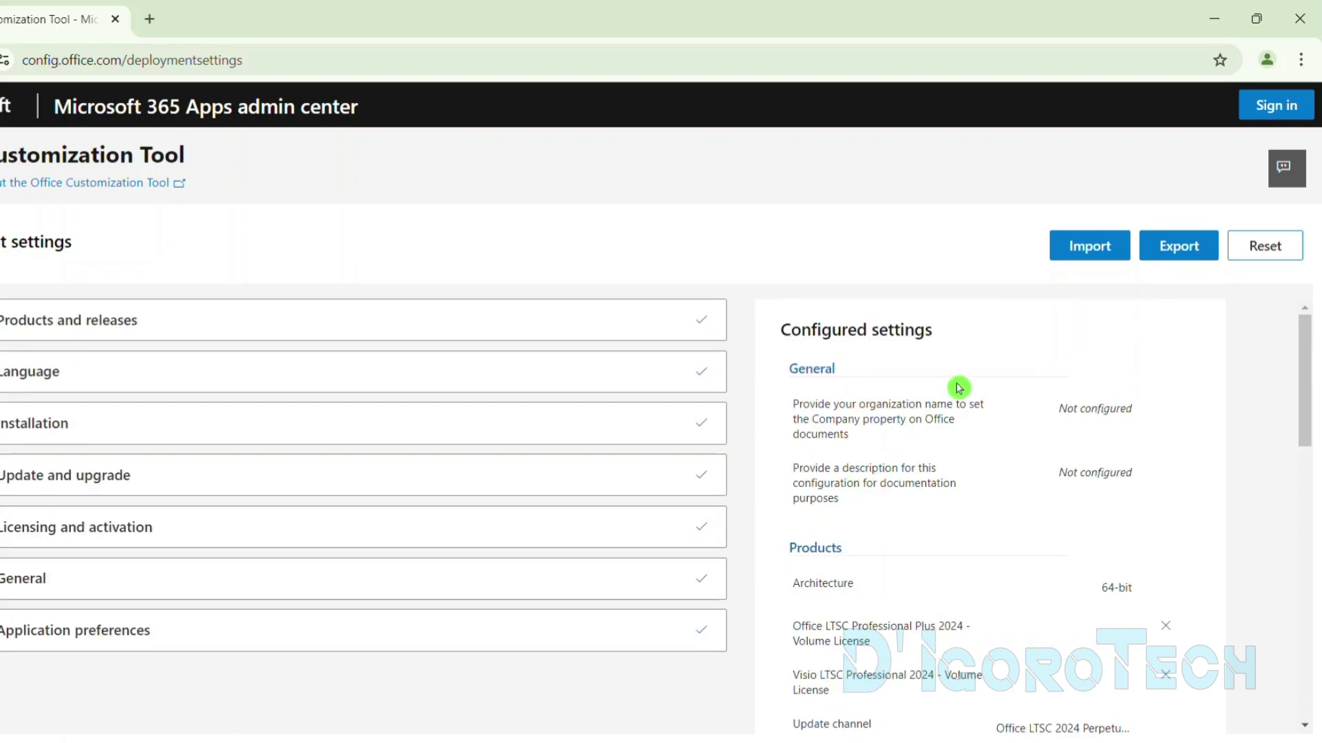
- Start the export and choose Office Open XML as the default file format
left_click(1168, 250)
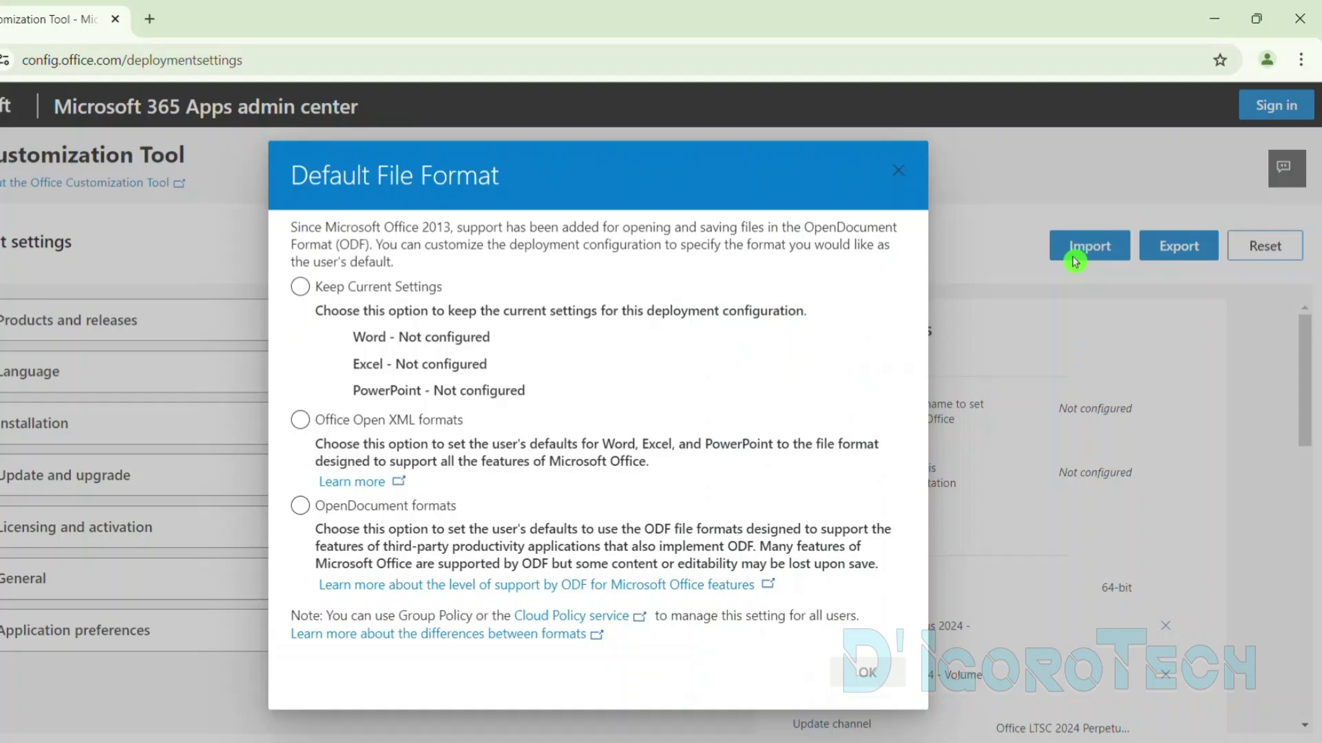
left_click_drag(515, 187, 284, 186)
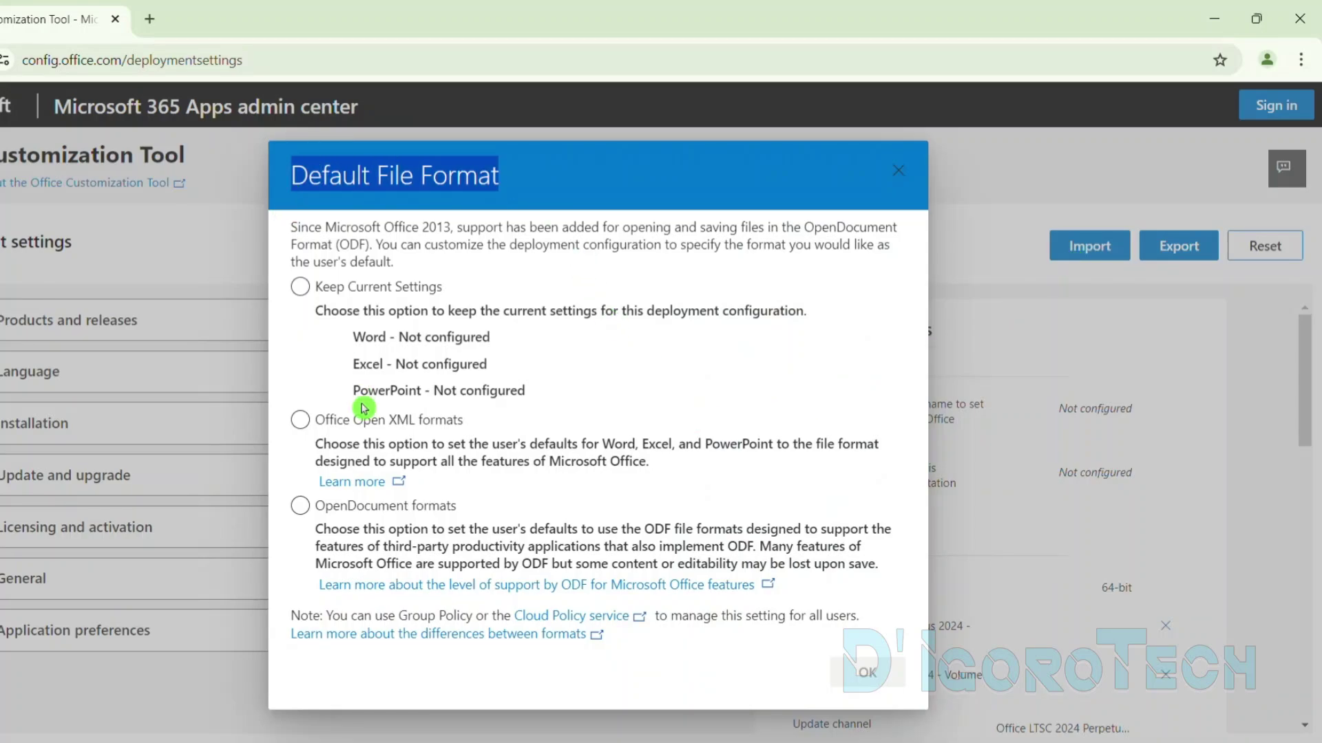
left_click(301, 420)
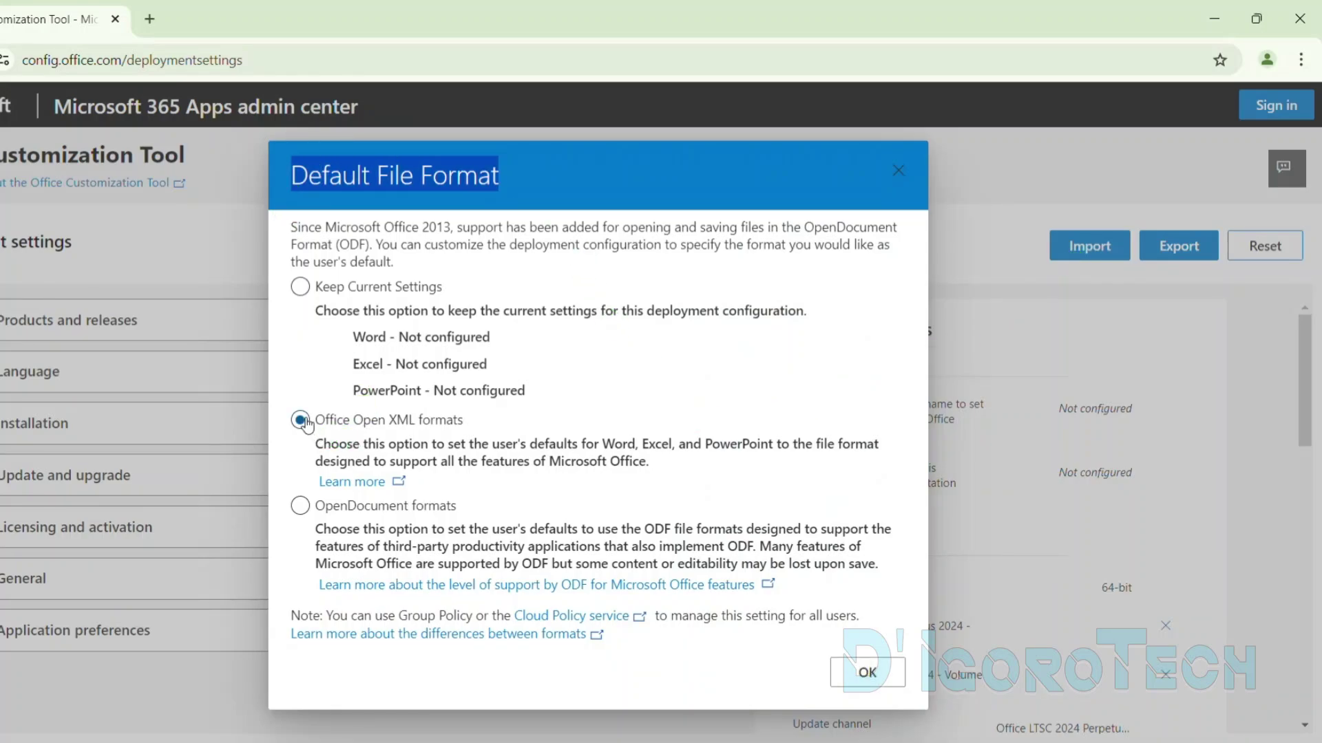
left_click(868, 673)
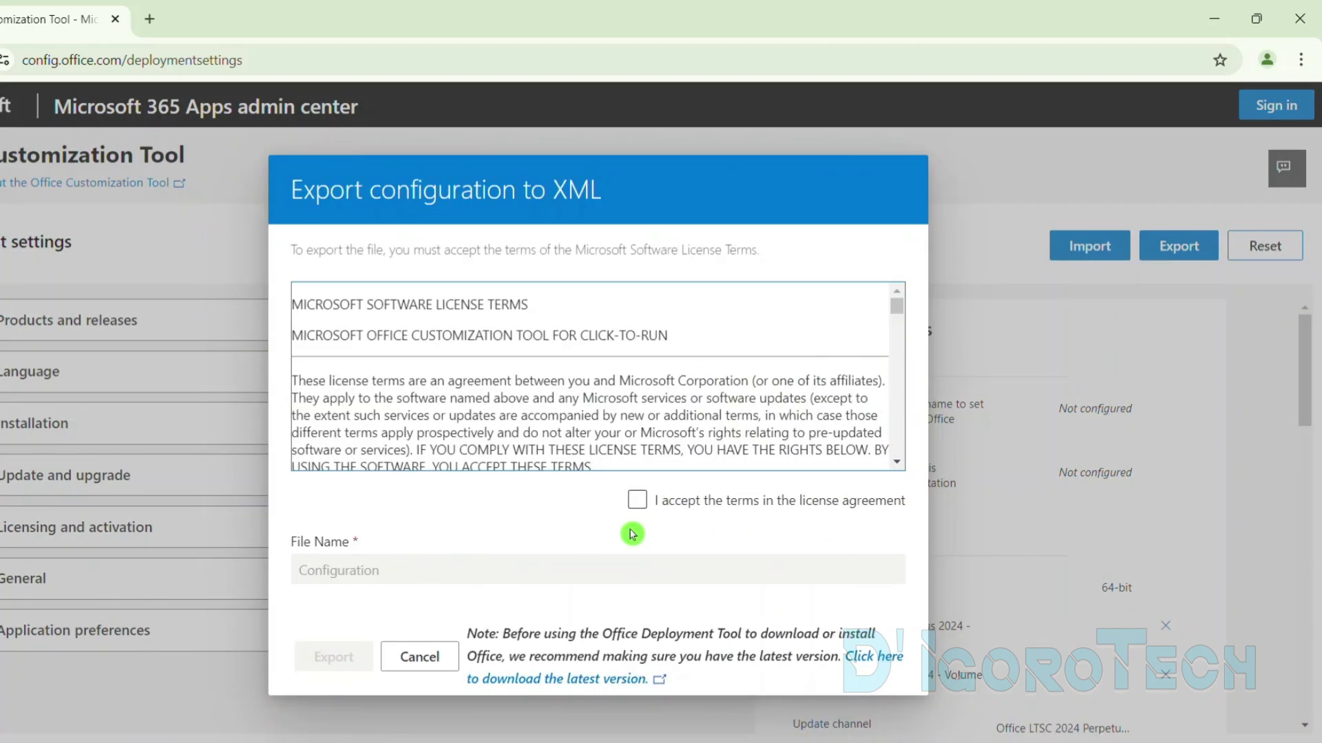
- Accept the license terms and export the configuration as Configuration.xml
left_click(637, 501)
left_click(638, 501)
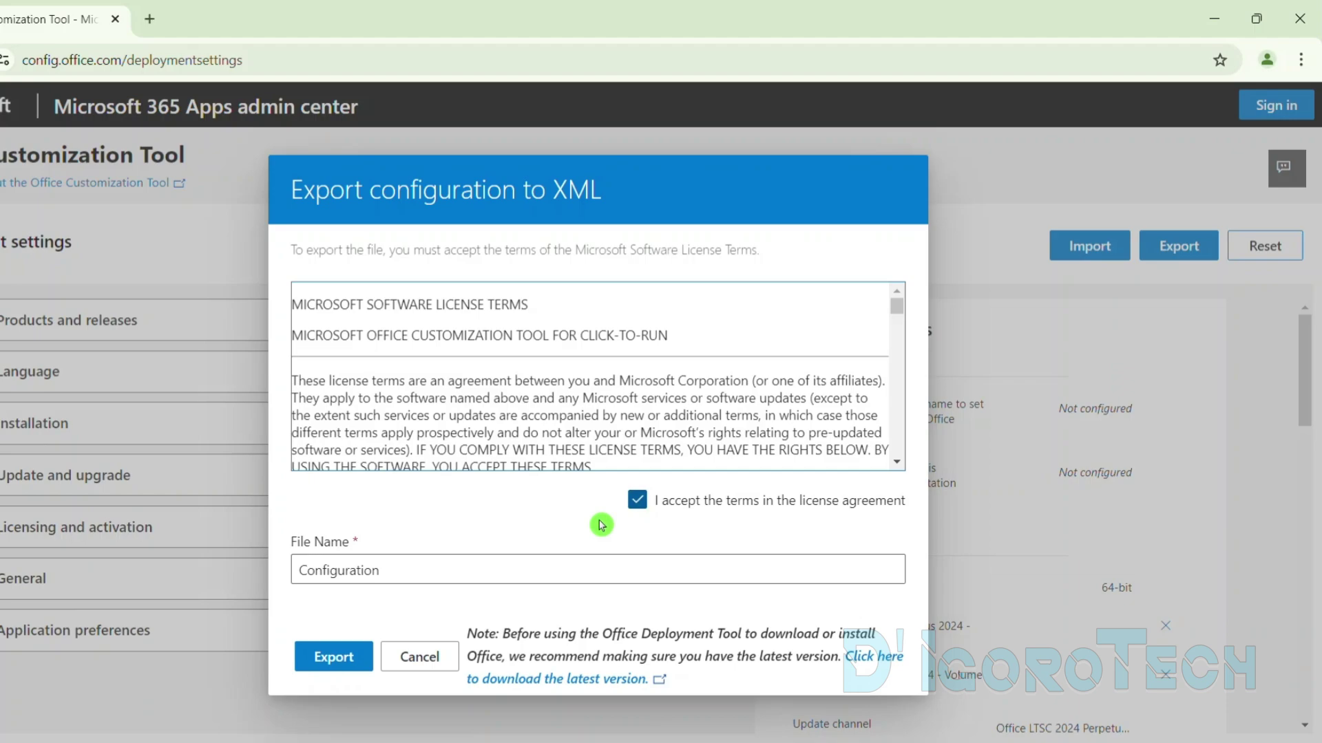
left_click_drag(427, 572, 311, 582)
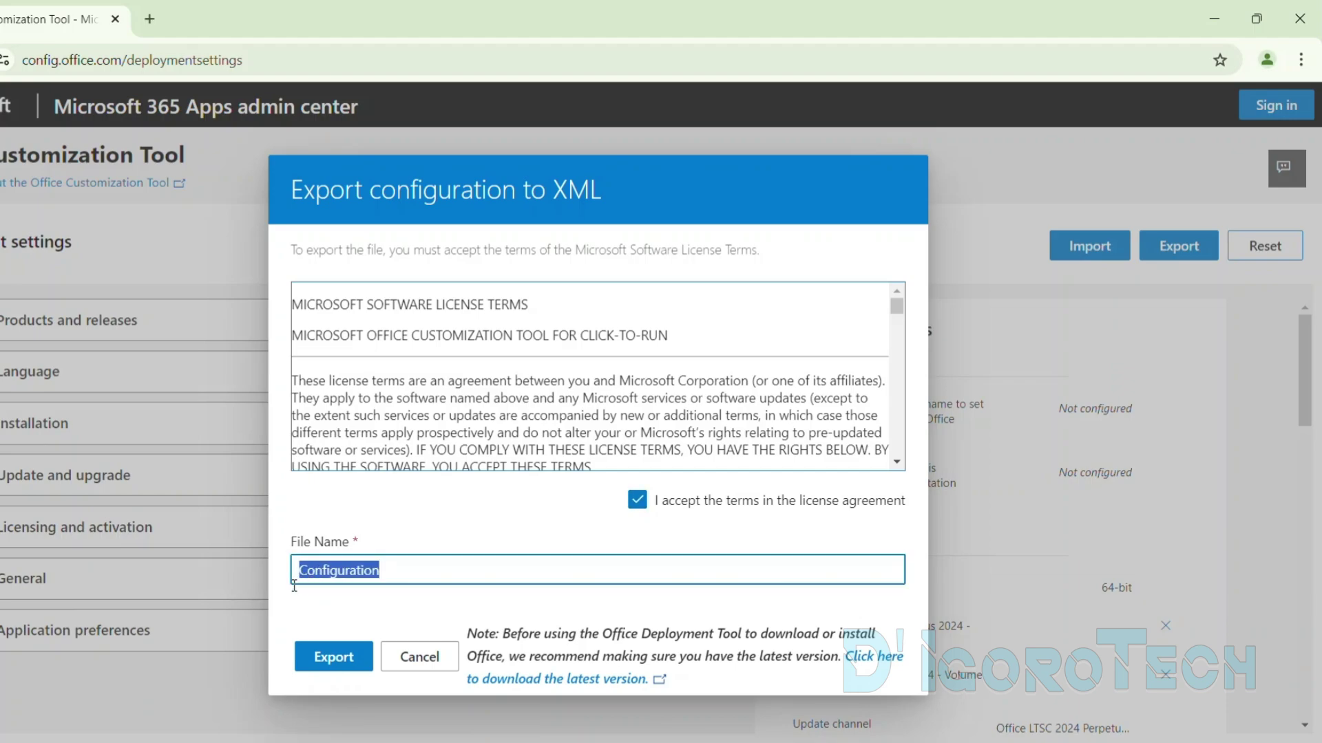
left_click(293, 629)
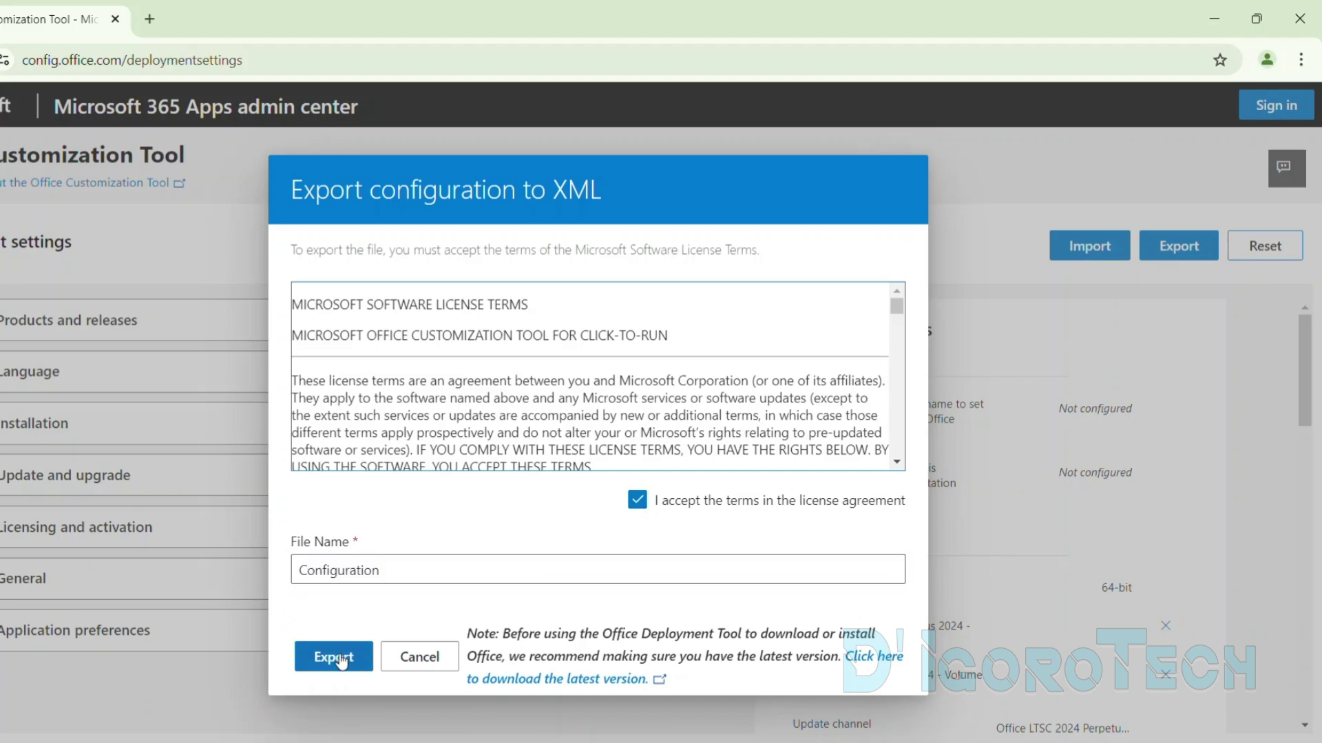
left_click(341, 659)
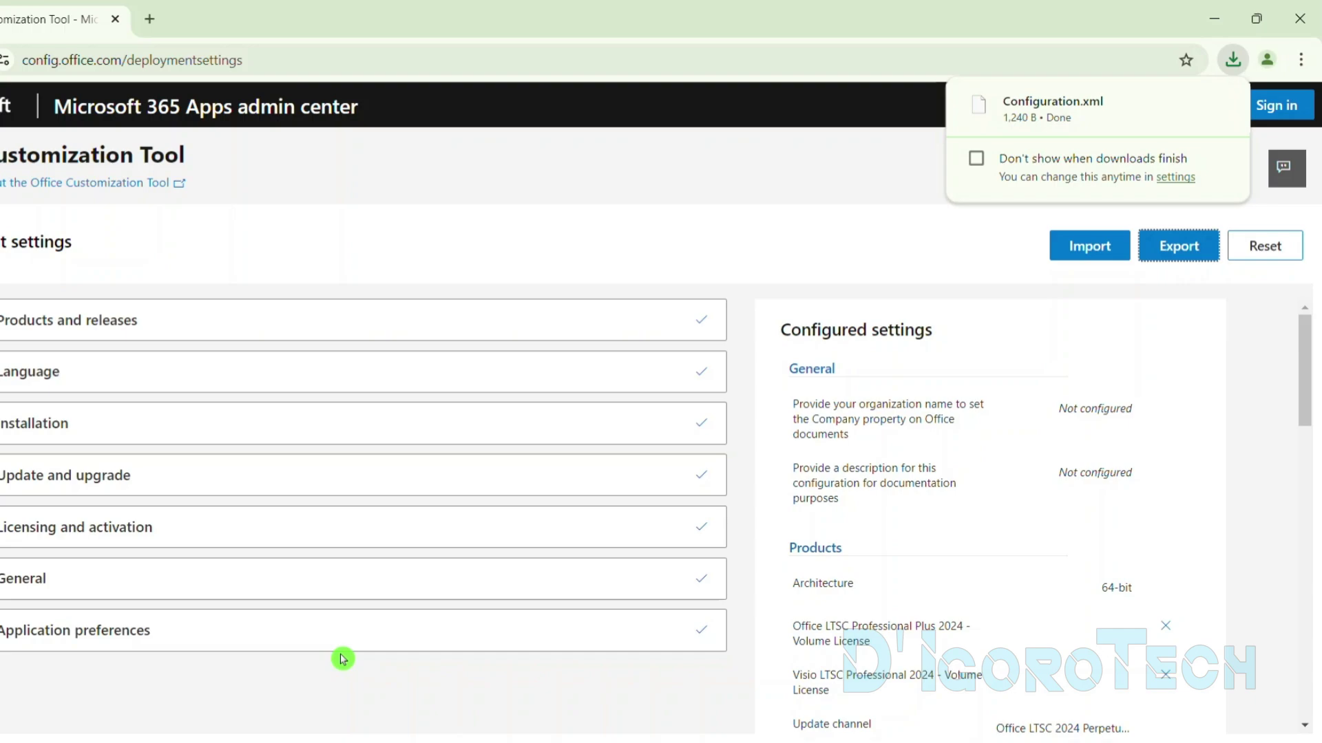
mouse_move(1048, 106)
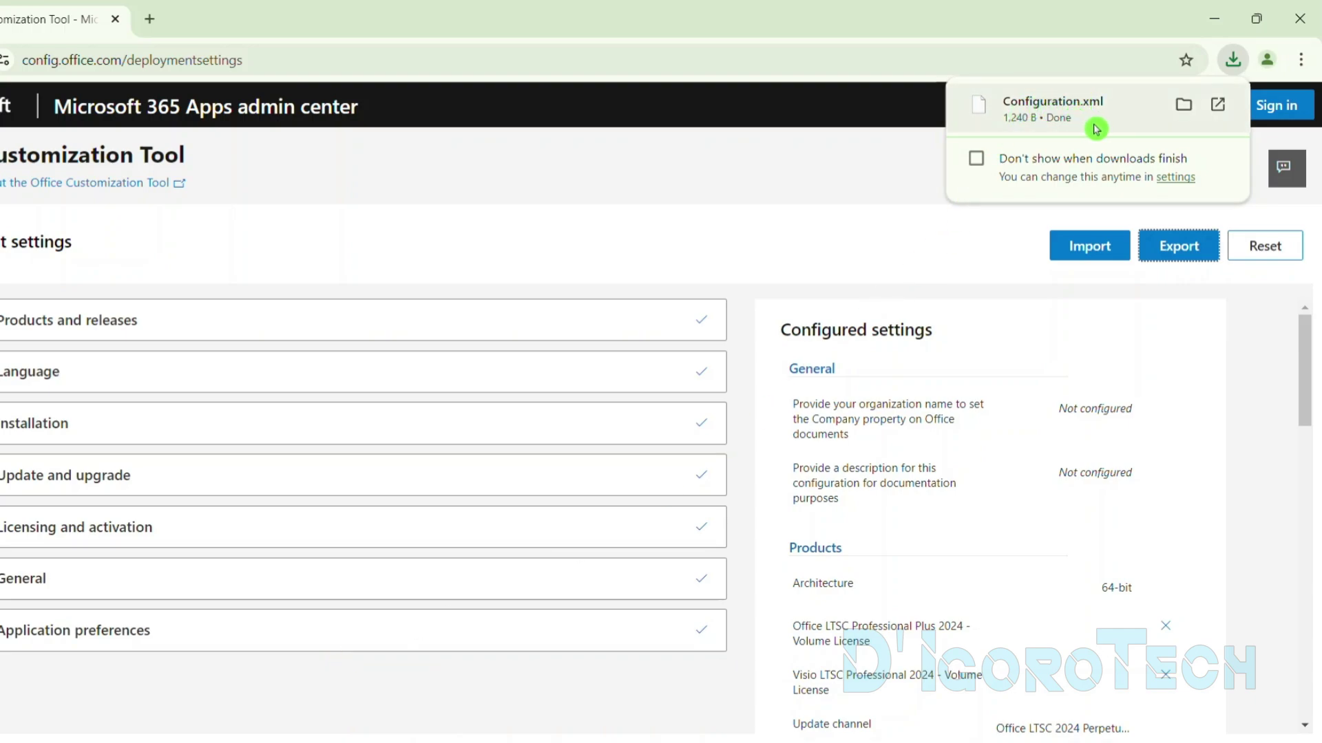
- In a new tab, search Google for 'office deployment tool'
left_click(149, 18)
type("google.com")
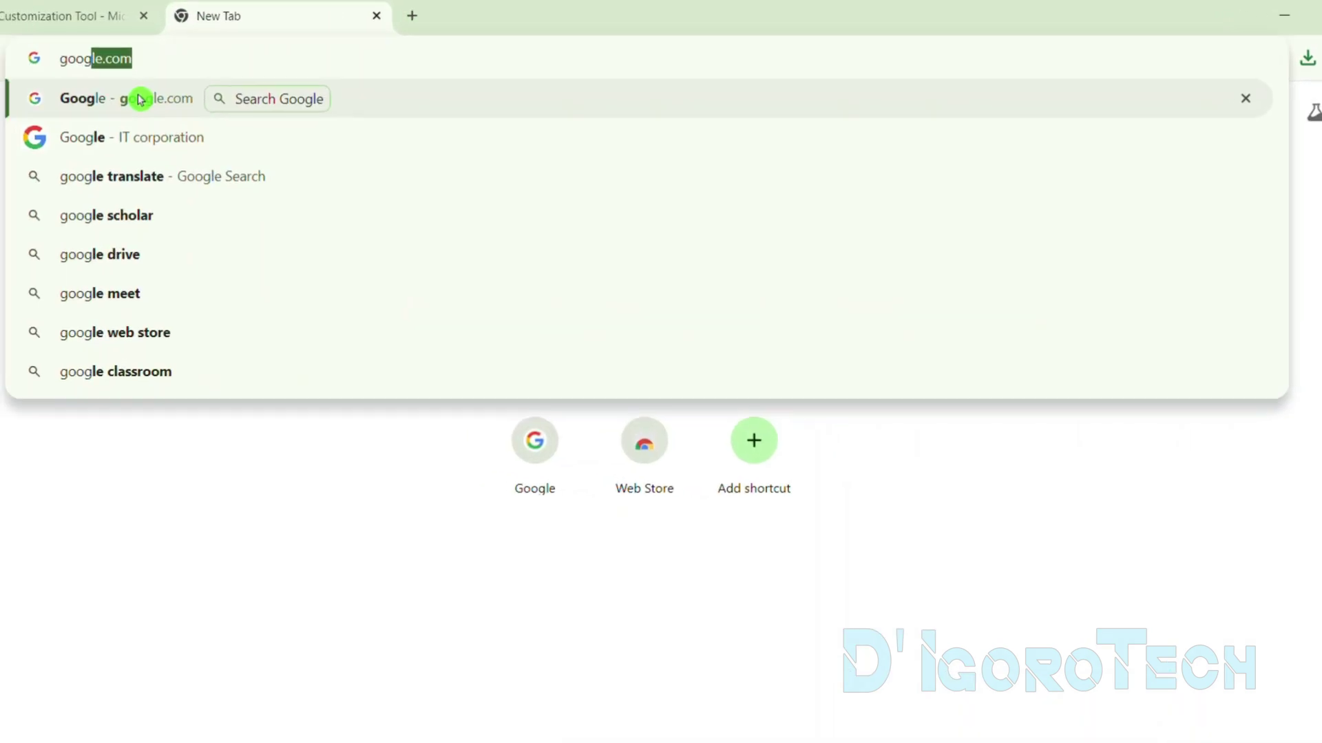
key("Return")
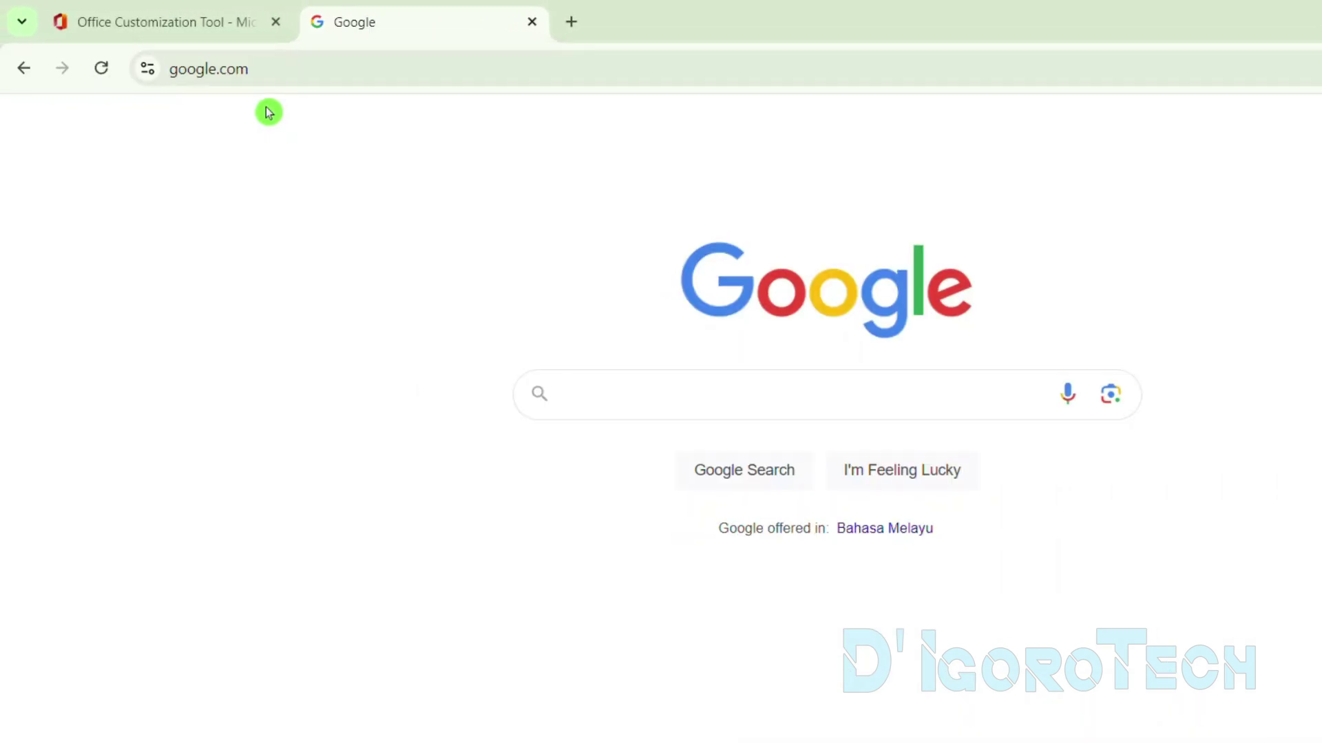
type("office depl")
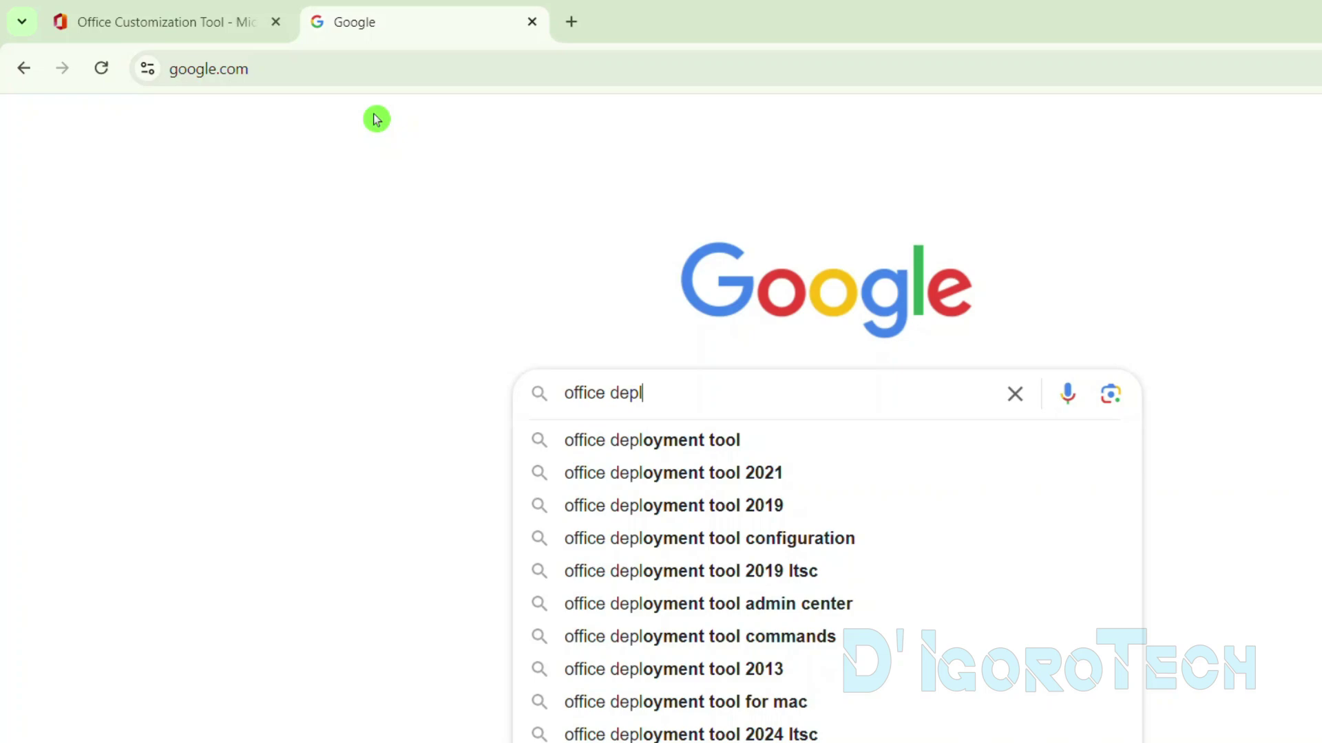
left_click(728, 441)
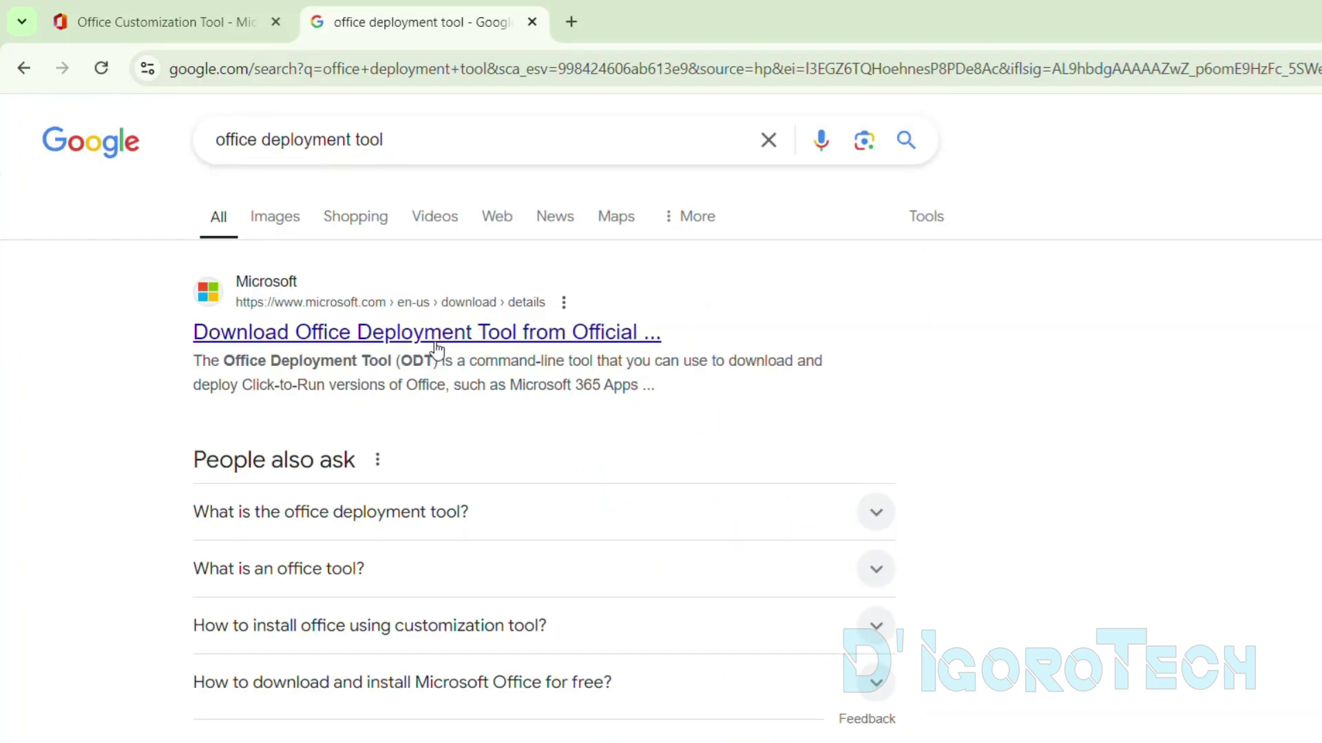
- Download the Office Deployment Tool from Microsoft's page with English as the language
left_click(377, 334)
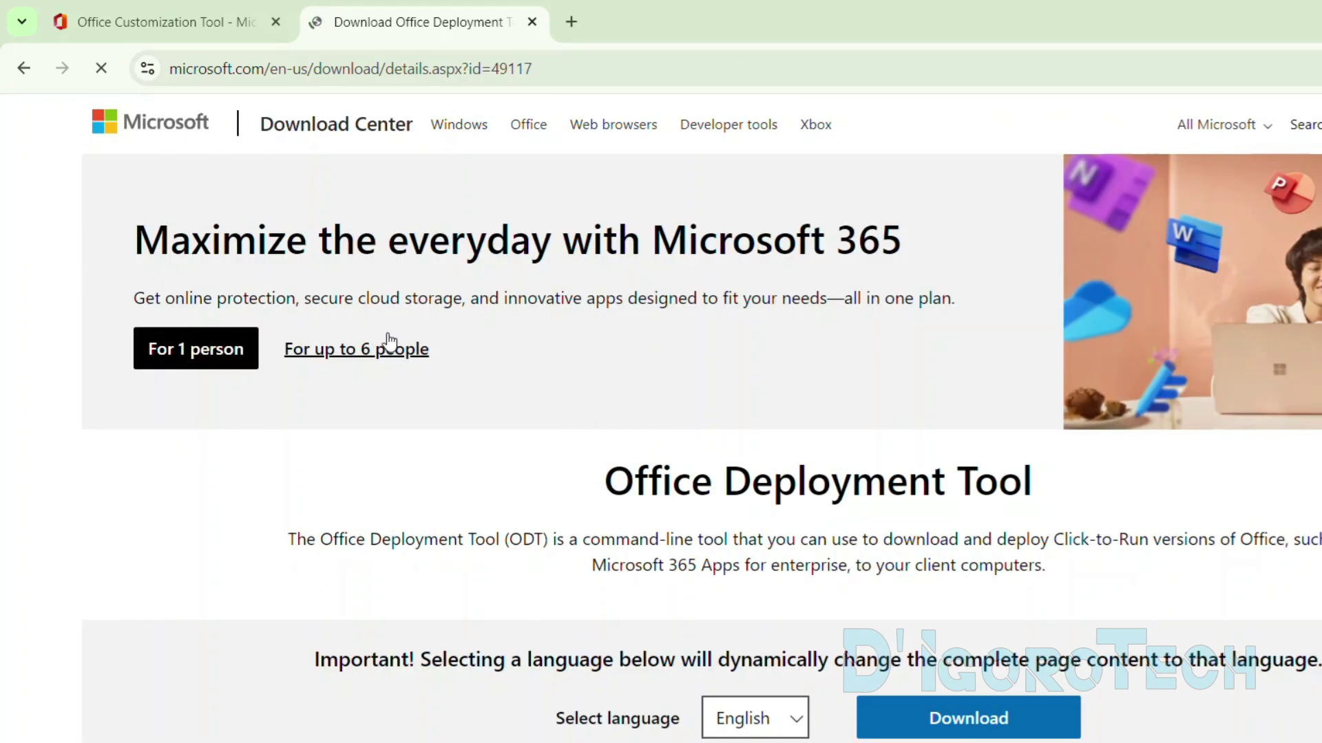
scroll(448, 354, "down", 2)
left_click_drag(586, 354, 1099, 355)
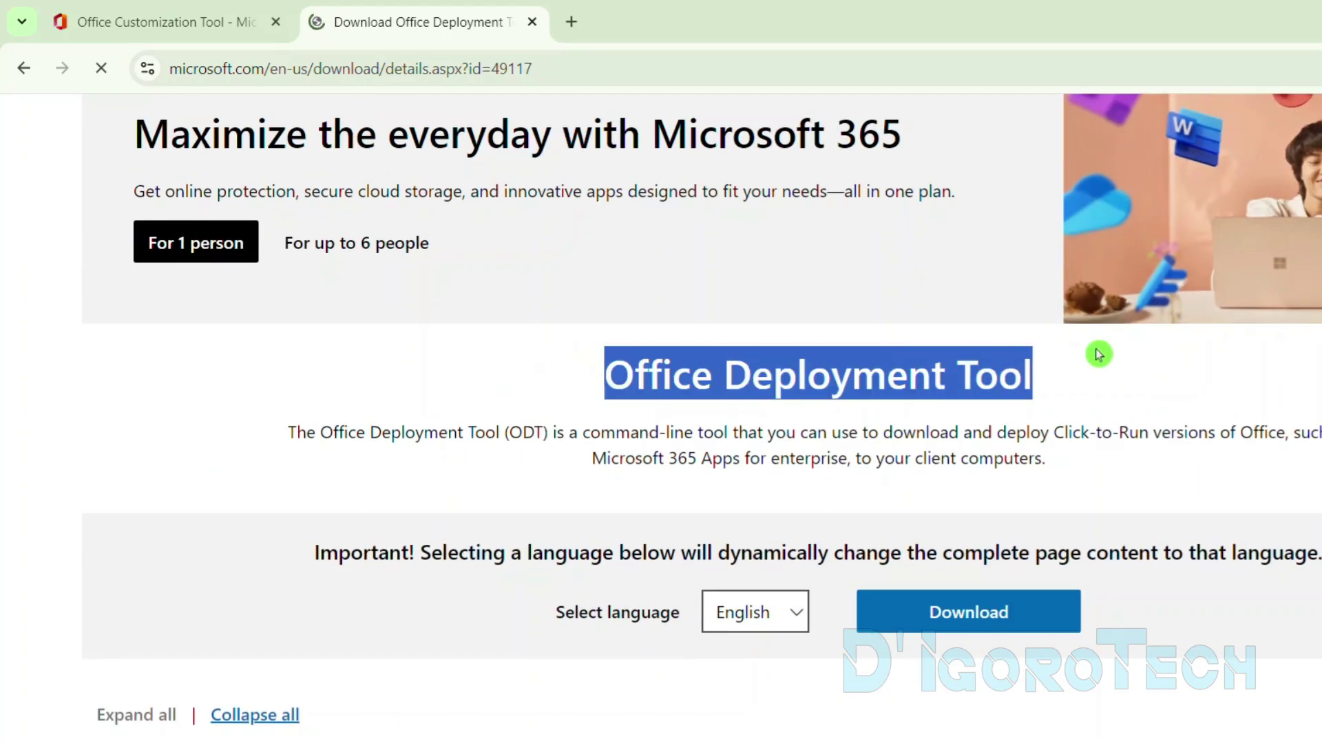
left_click(588, 666)
left_click(754, 611)
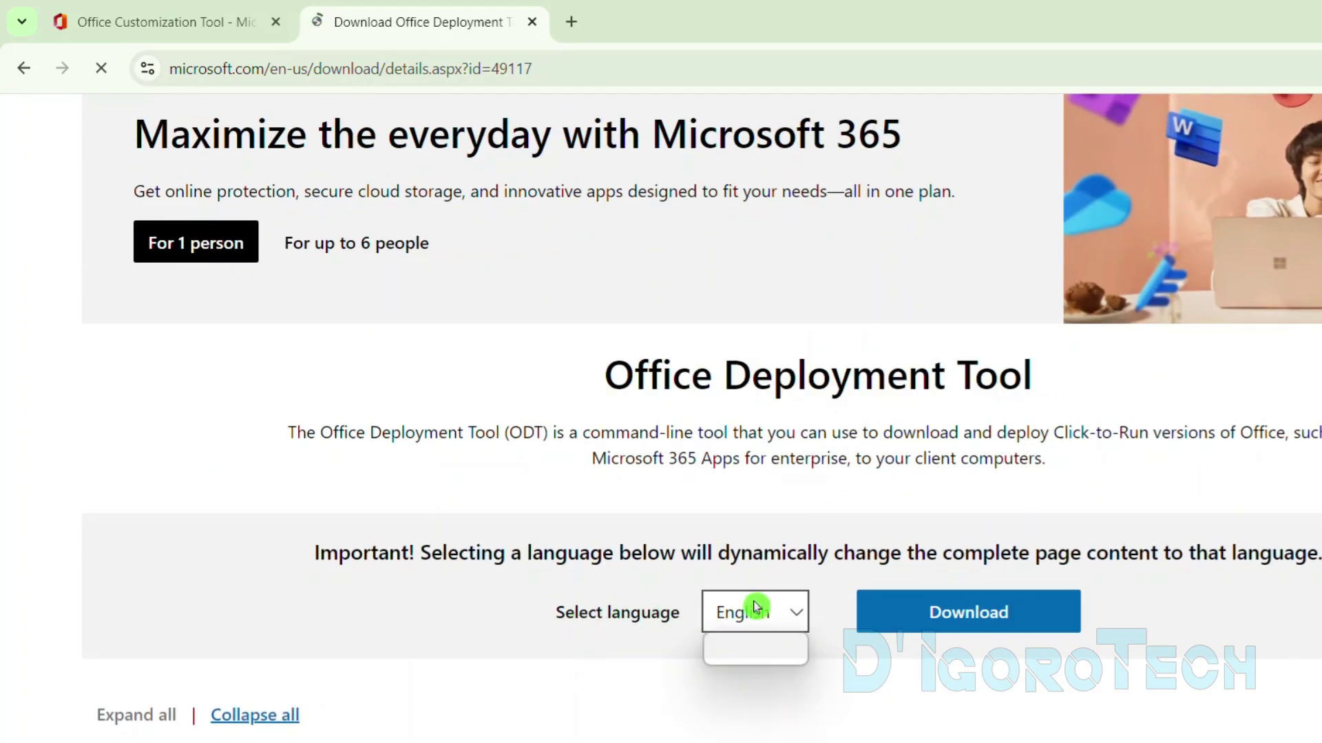
left_click(759, 613)
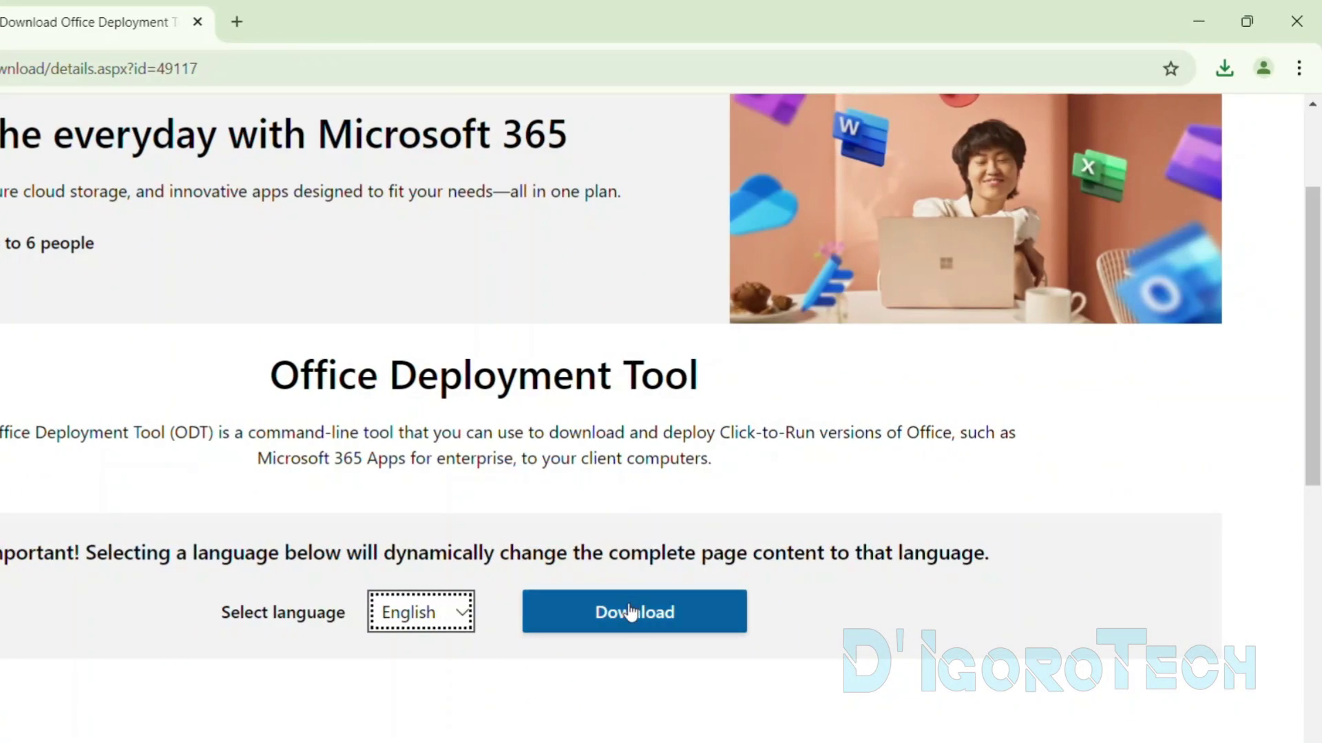
left_click(633, 606)
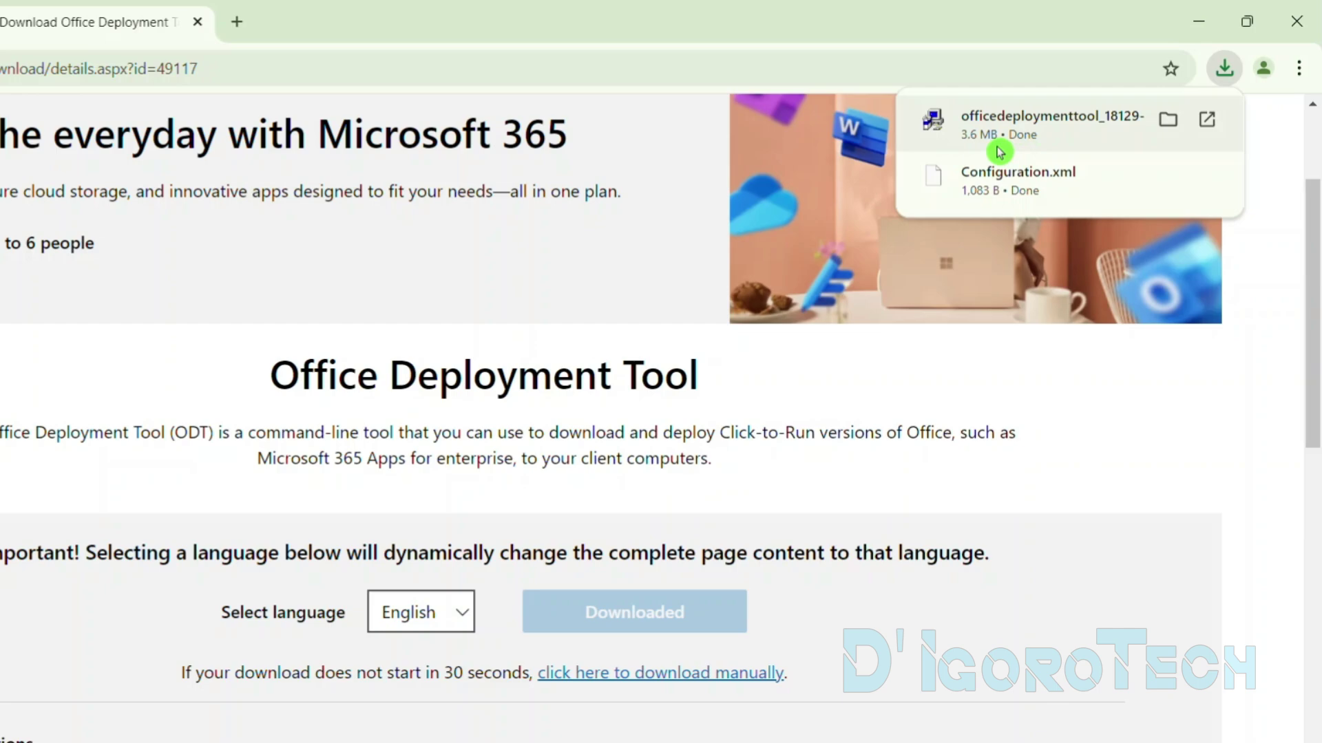
- Show the downloads in their folder and create a new folder named Office 2024 in Downloads
left_click(1168, 124)
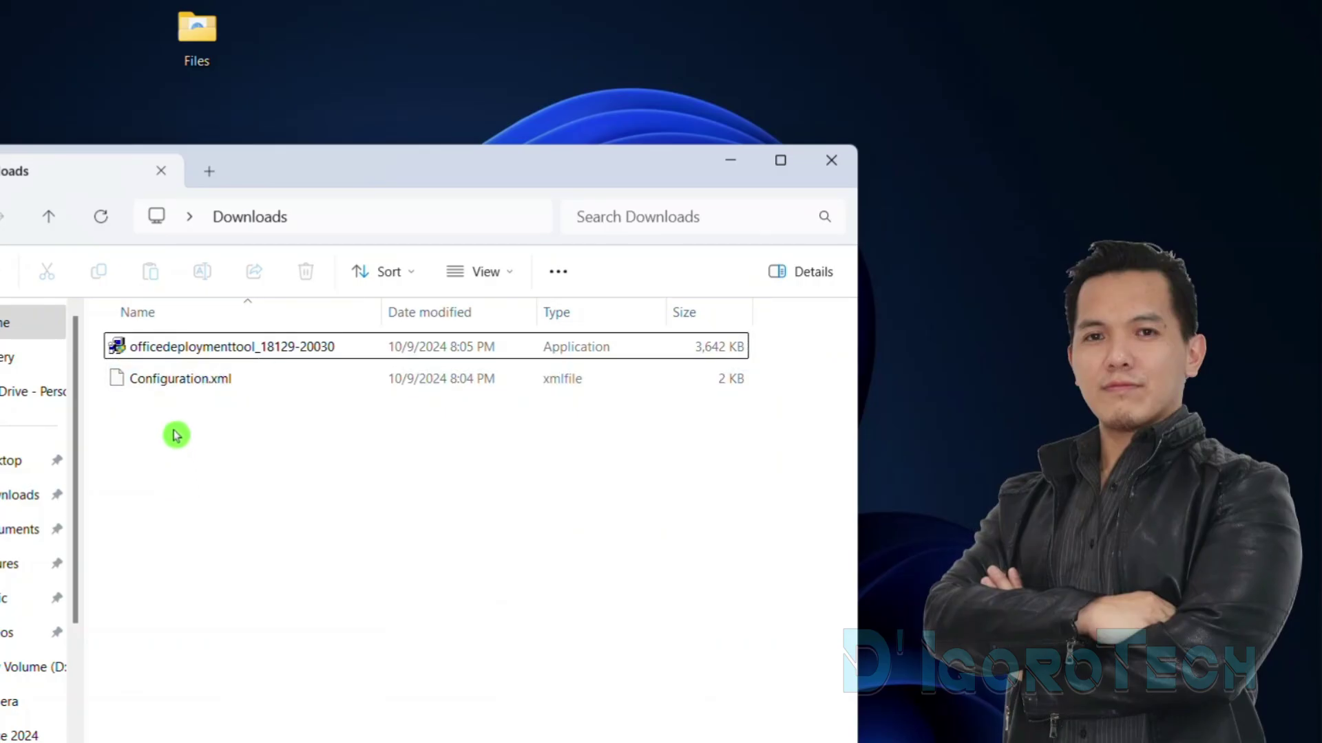
left_click_drag(176, 435, 195, 319)
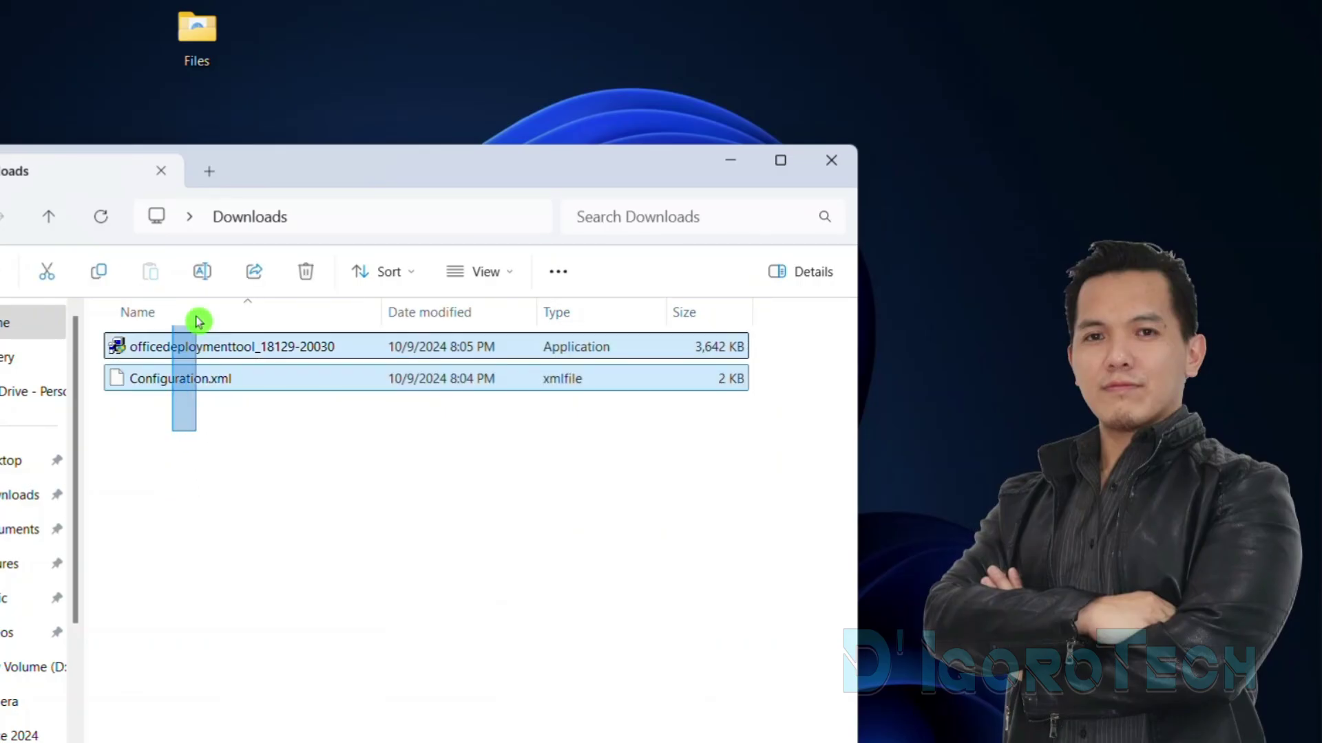
left_click(195, 390)
left_click(183, 350)
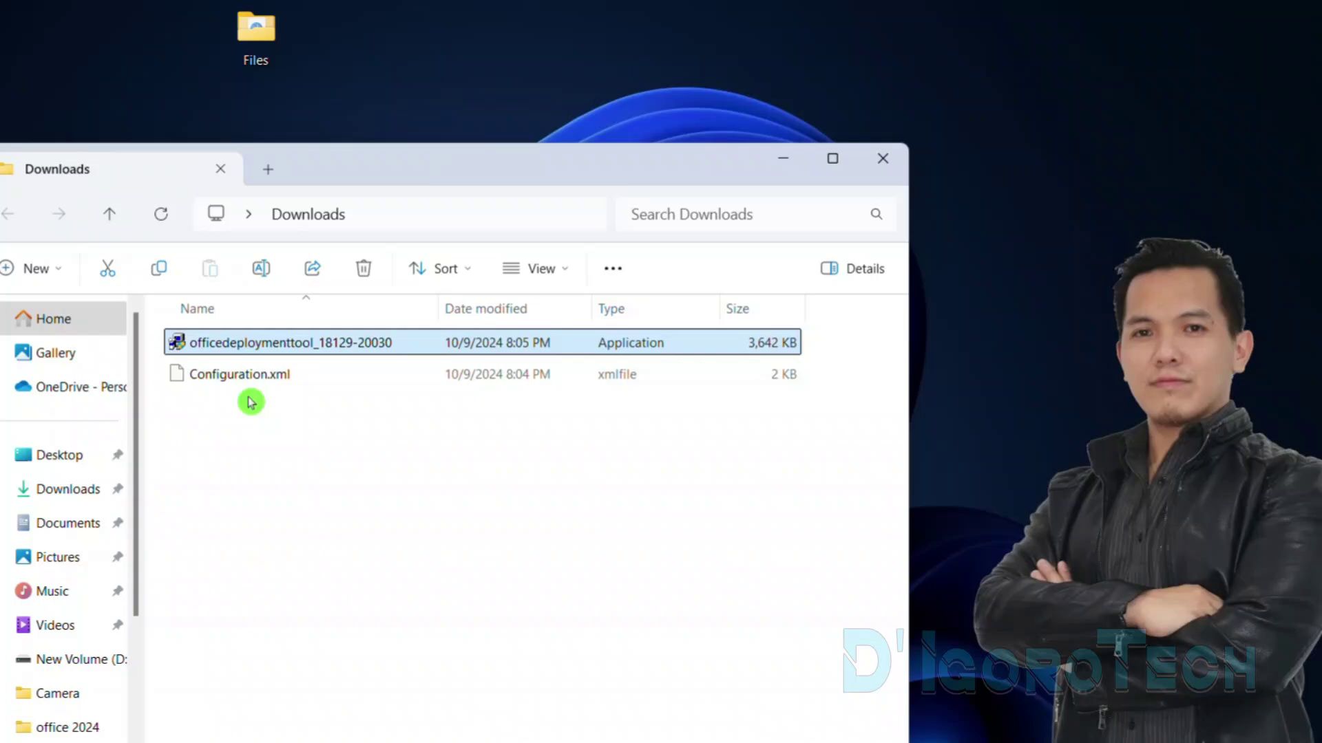
right_click(478, 427)
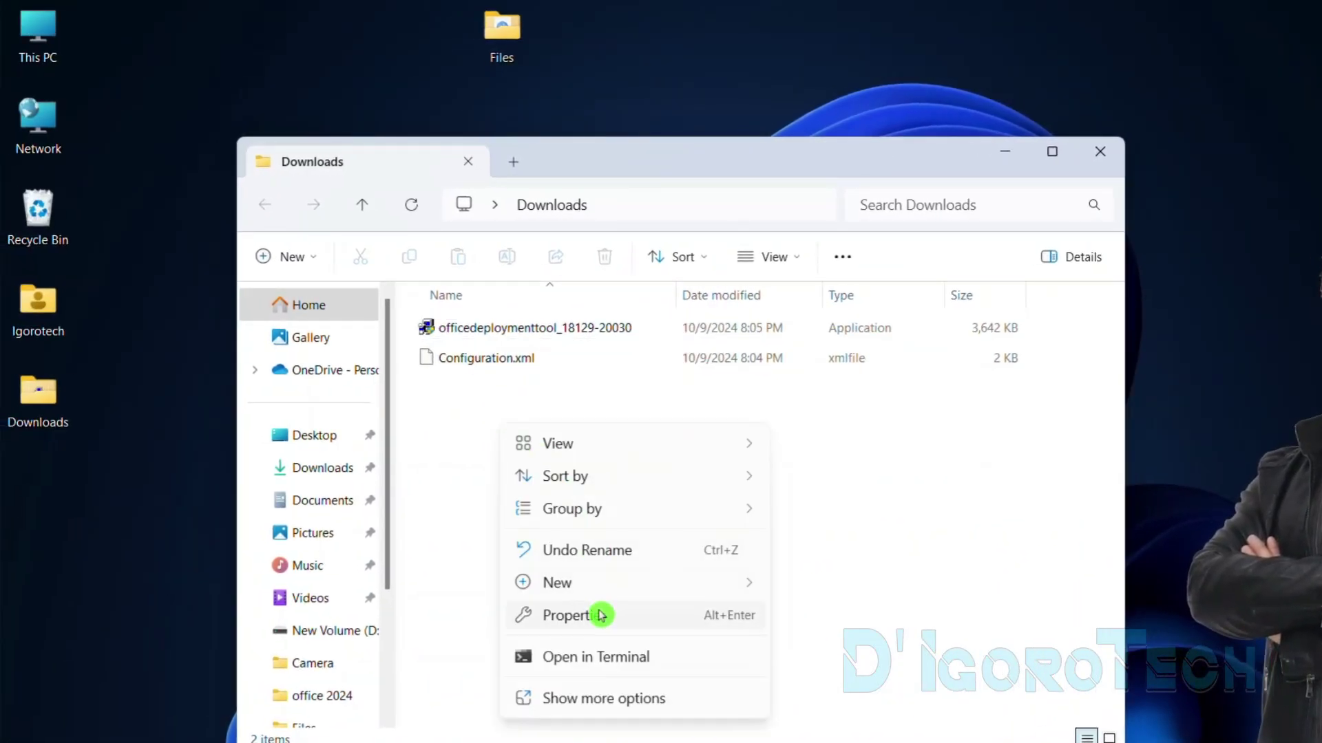
mouse_move(576, 584)
left_click(775, 590)
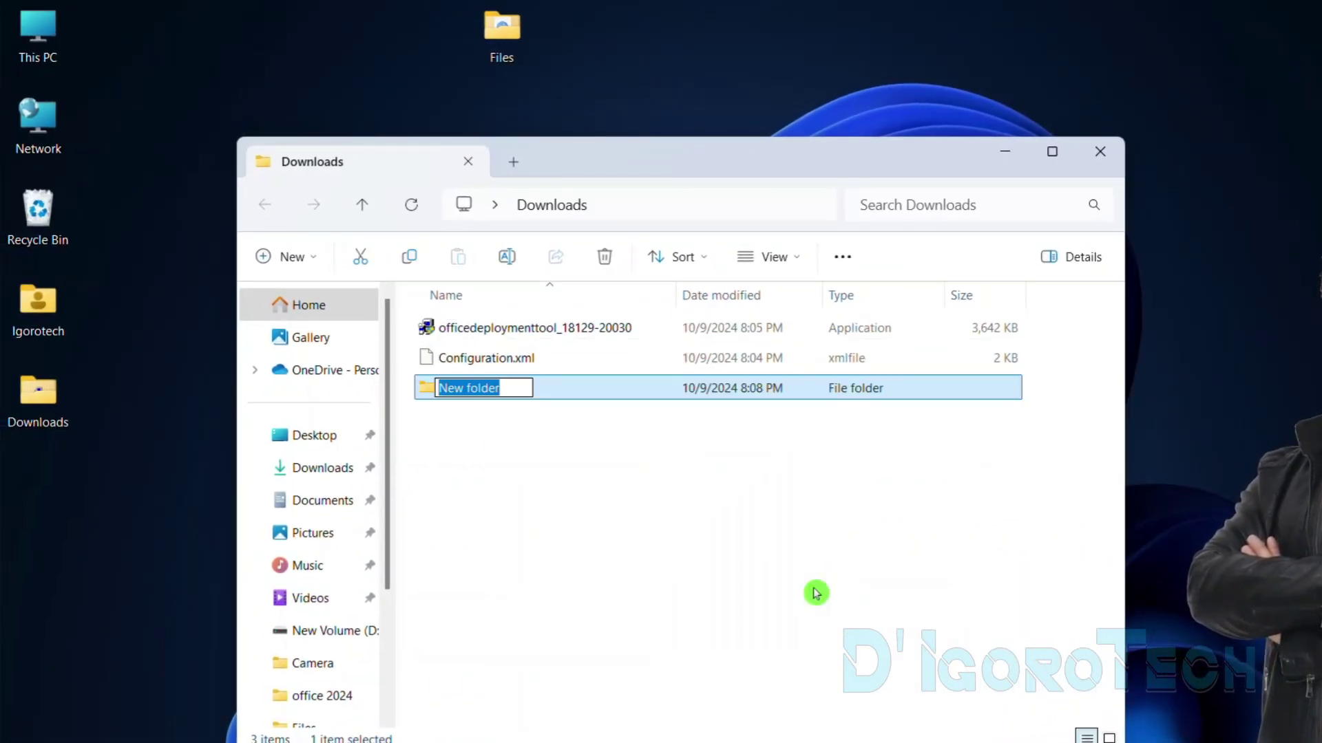
type("Office")
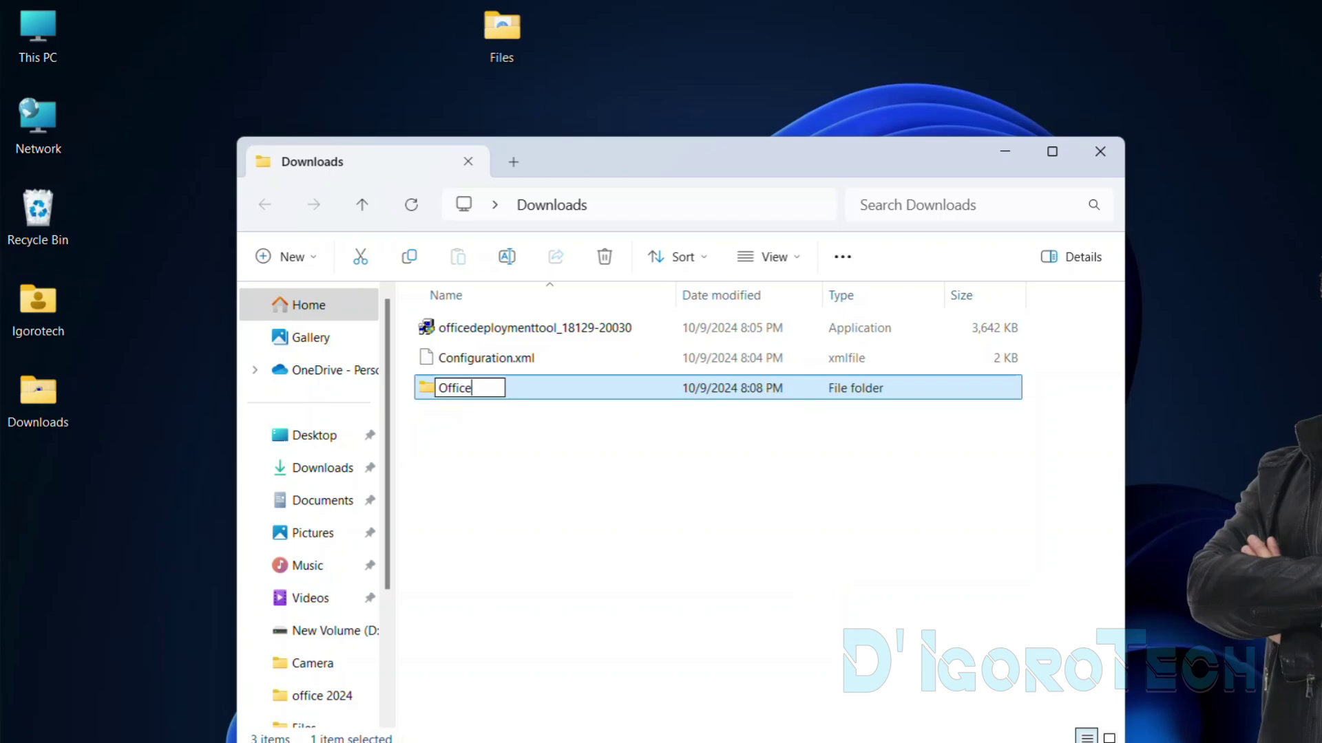
type(" 2024")
key("Return")
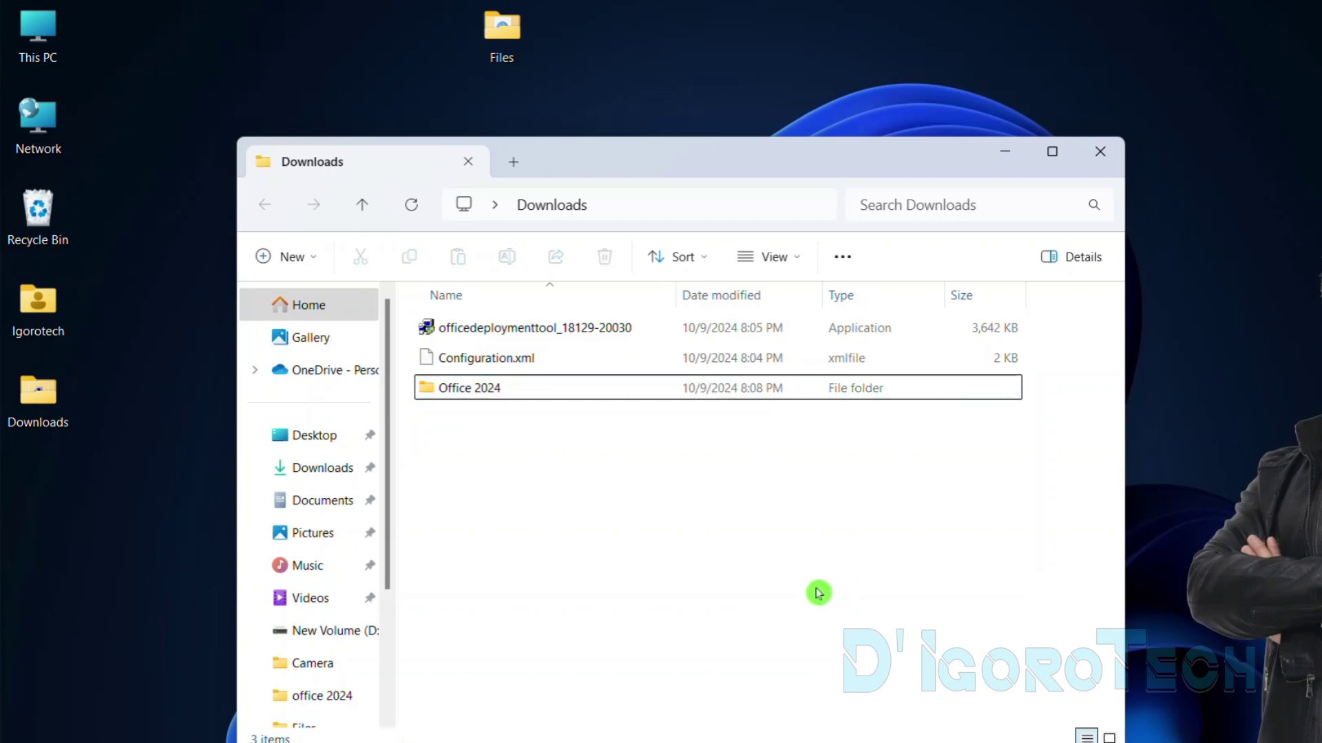
- Move Configuration.xml and the deployment tool into Office 2024 and open that folder
left_click(516, 371)
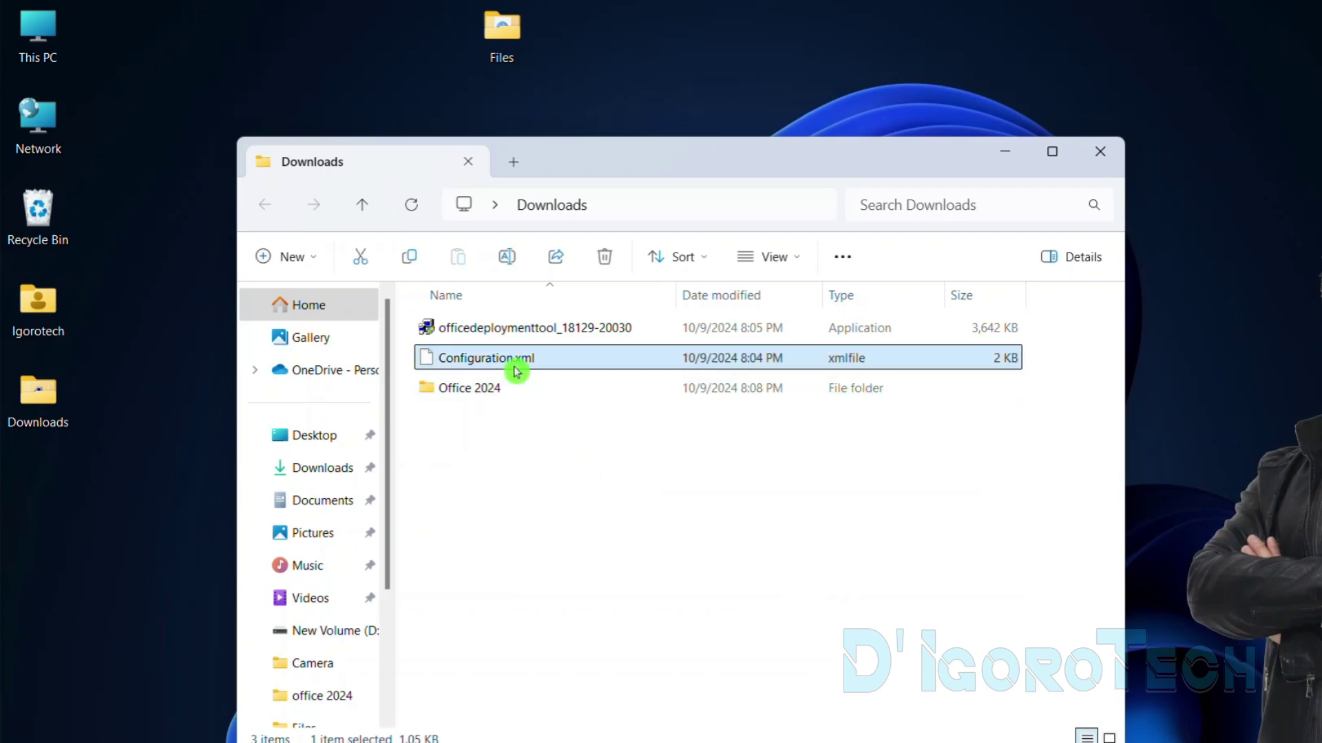
left_click(512, 332, "ctrl")
left_click_drag(479, 333, 484, 395)
left_click(476, 337)
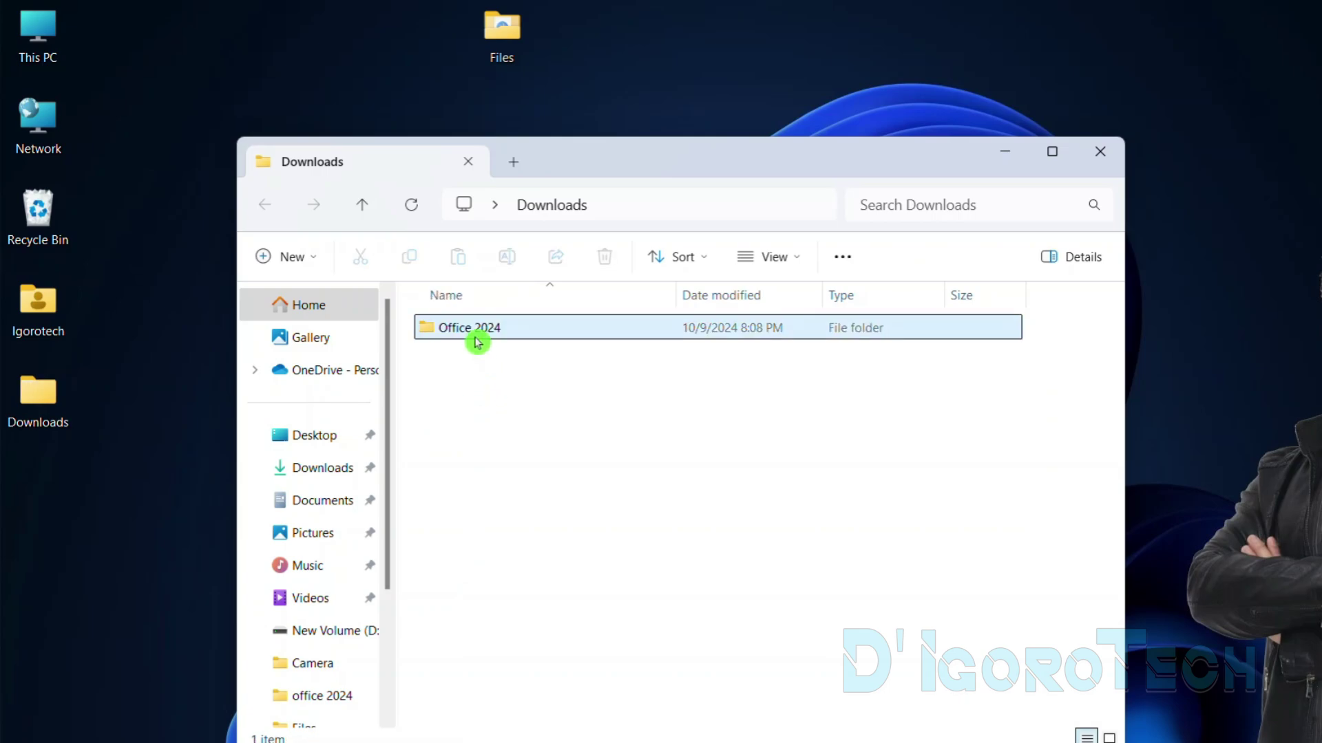
double_click(476, 337)
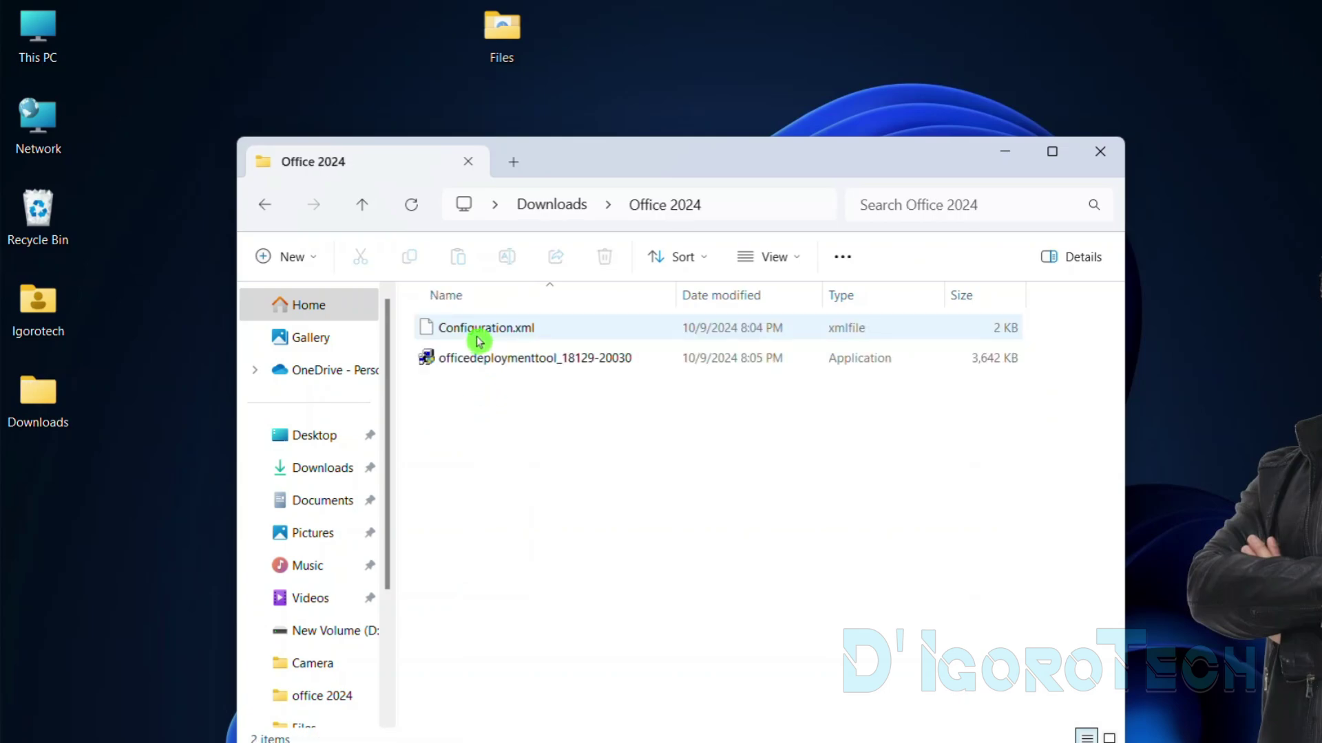
right_click(531, 357)
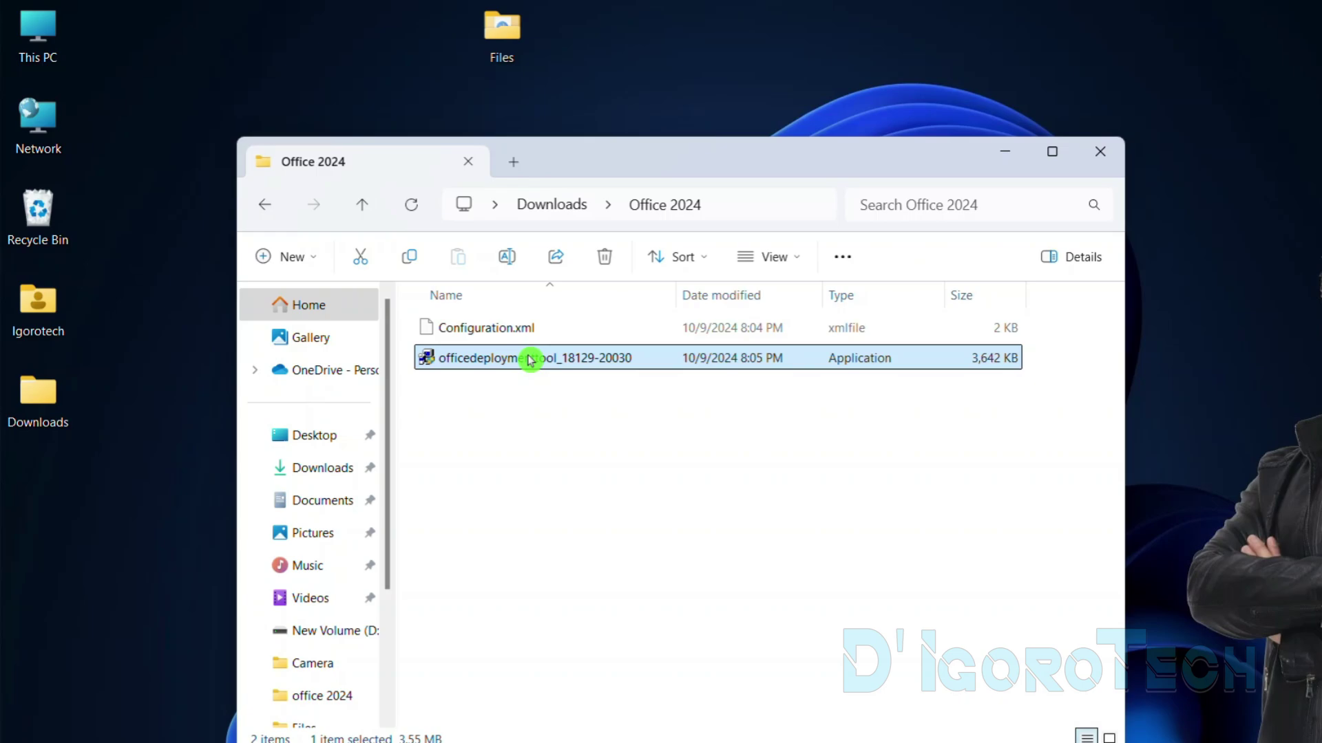
- Run officedeploymenttool as administrator and accept its license terms
left_click(596, 493)
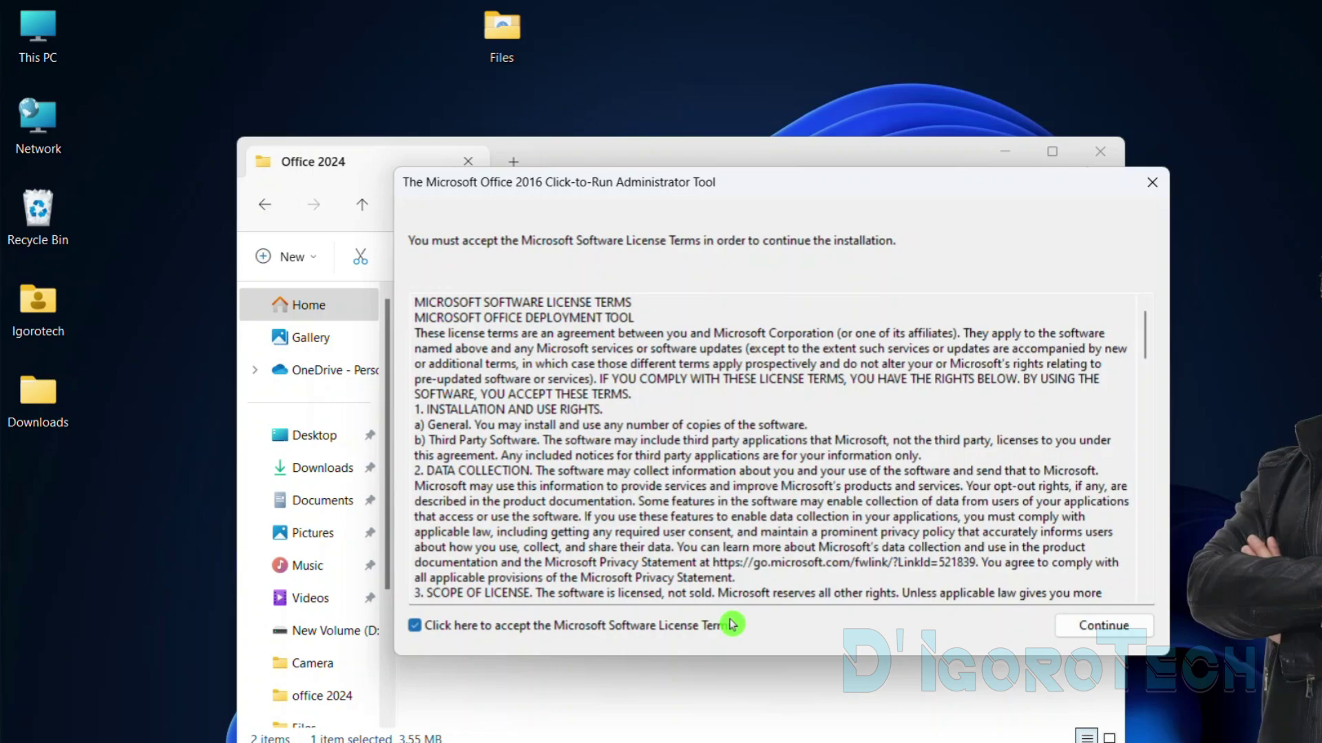
left_click(1092, 624)
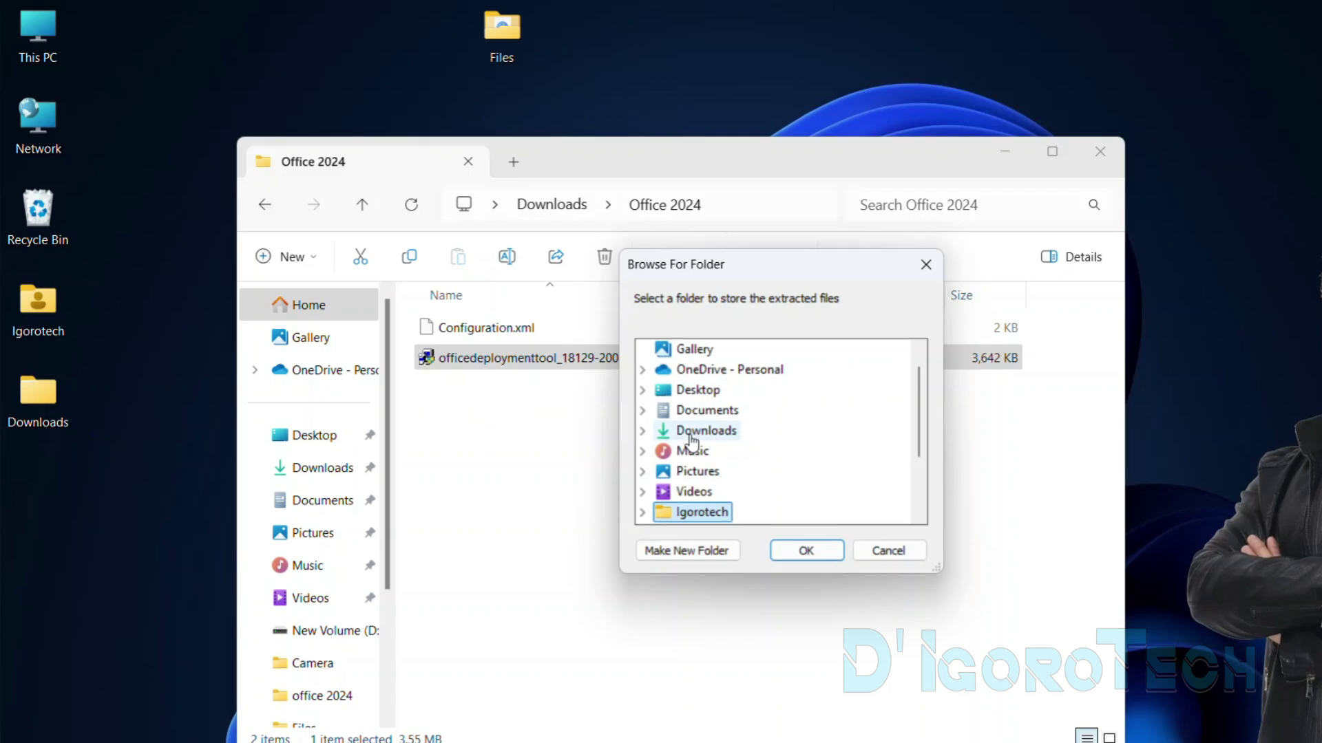
- Select Desktop > Downloads > Office 2024 as the extraction folder
left_click(642, 391)
left_click(660, 411)
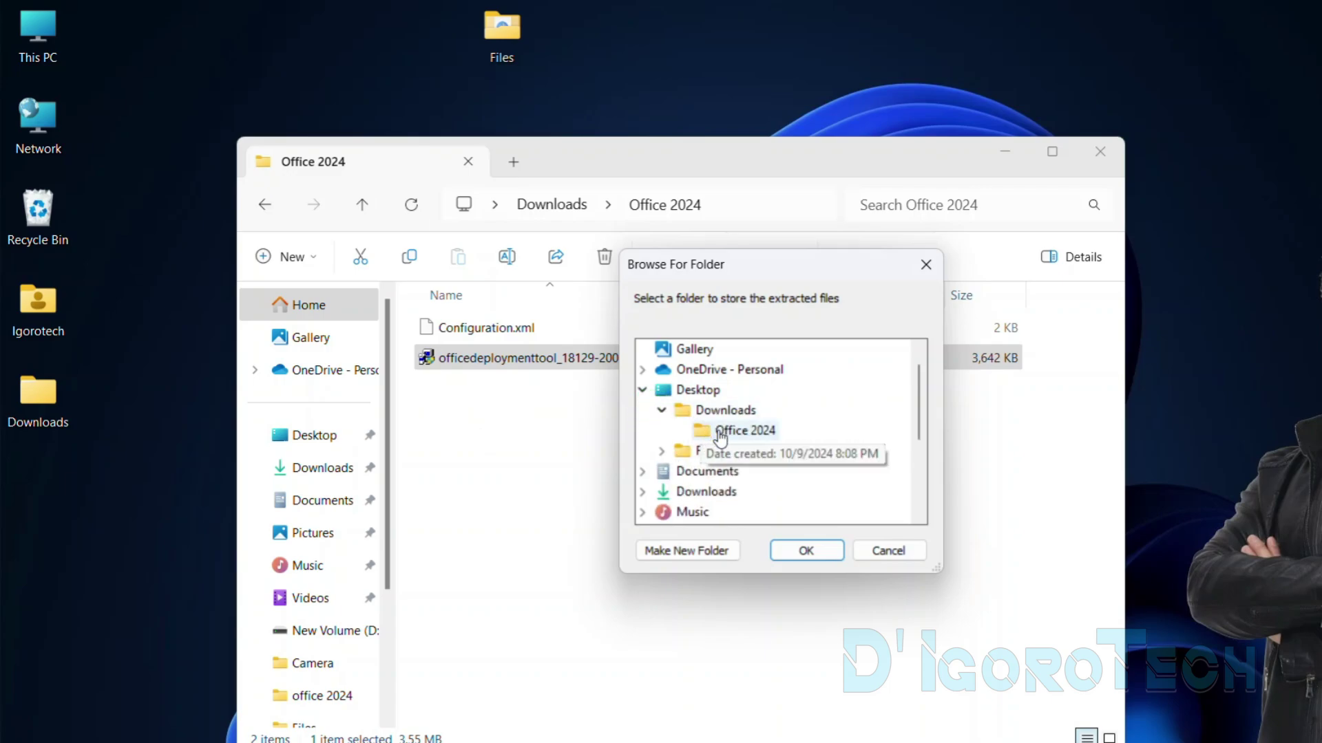
left_click(719, 432)
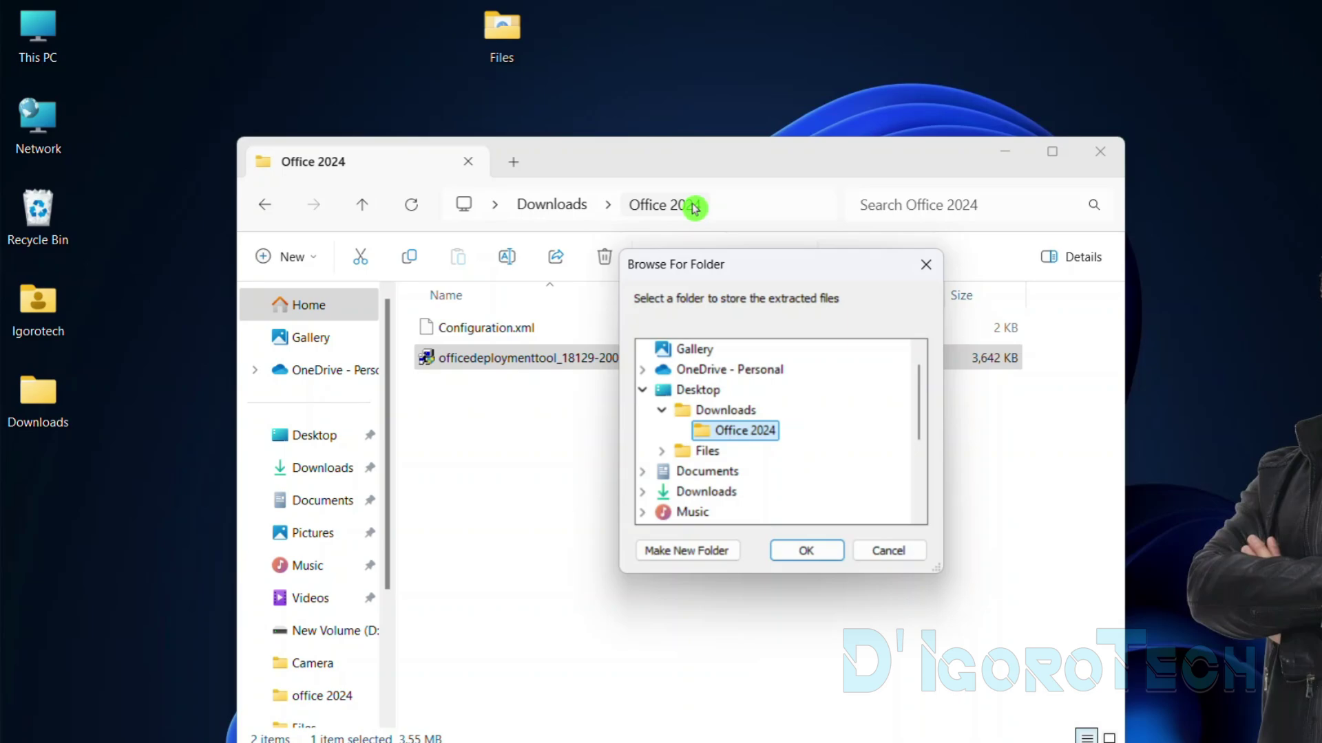
- Extract the deployment tool files into Office 2024 and inspect the setup and configuration files
left_click(809, 553)
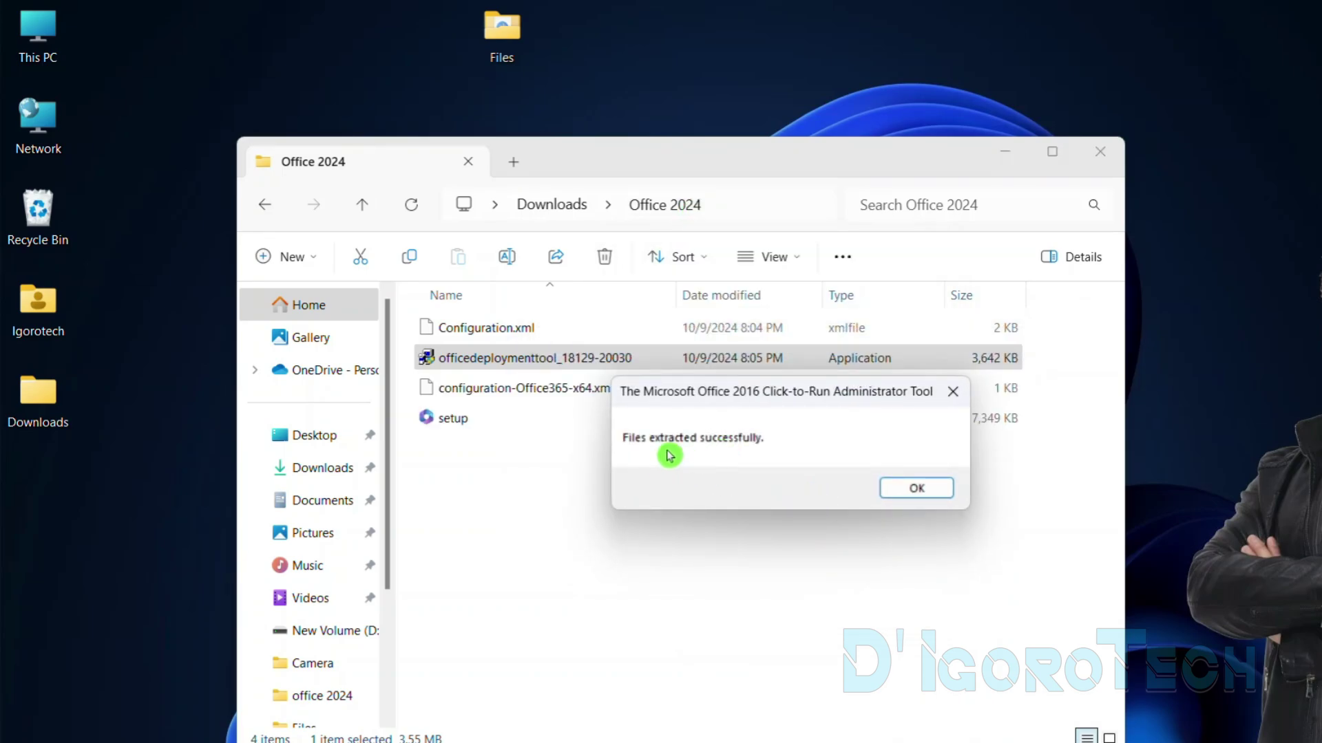
left_click(916, 488)
left_click(494, 368)
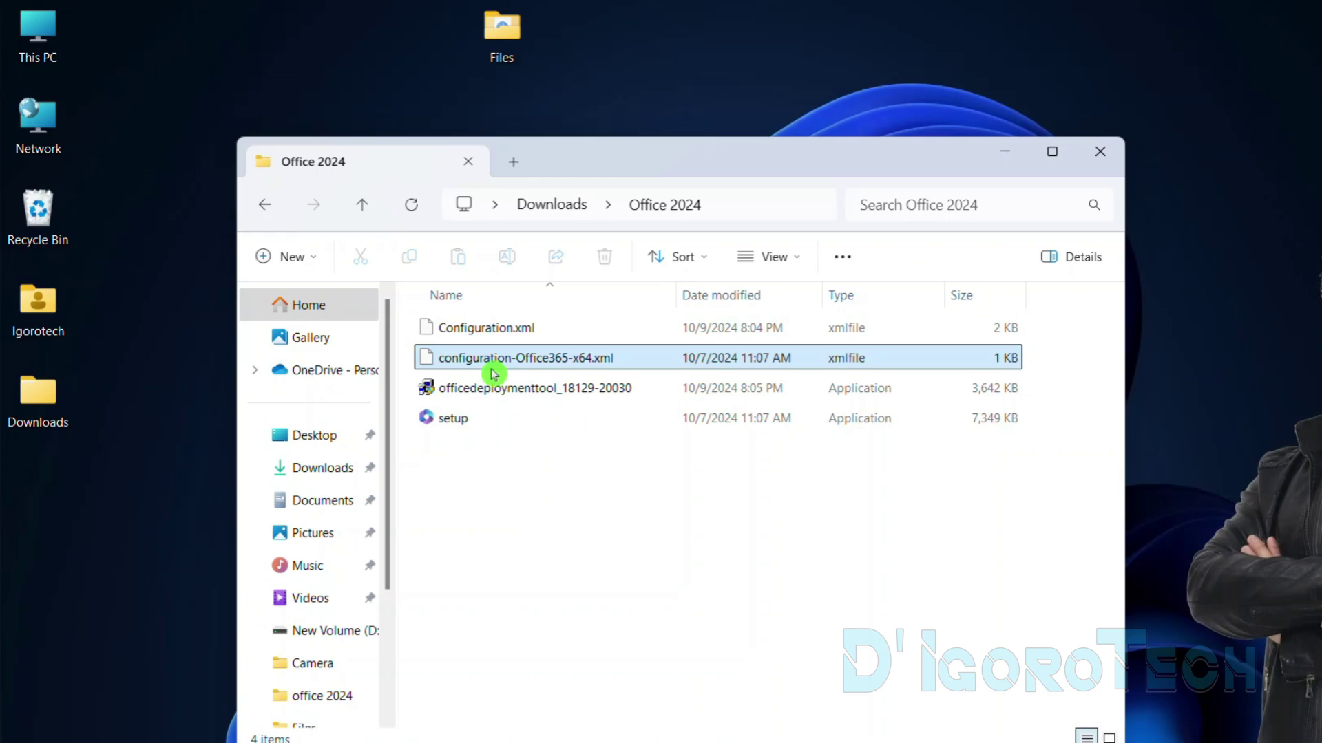
left_click(475, 422)
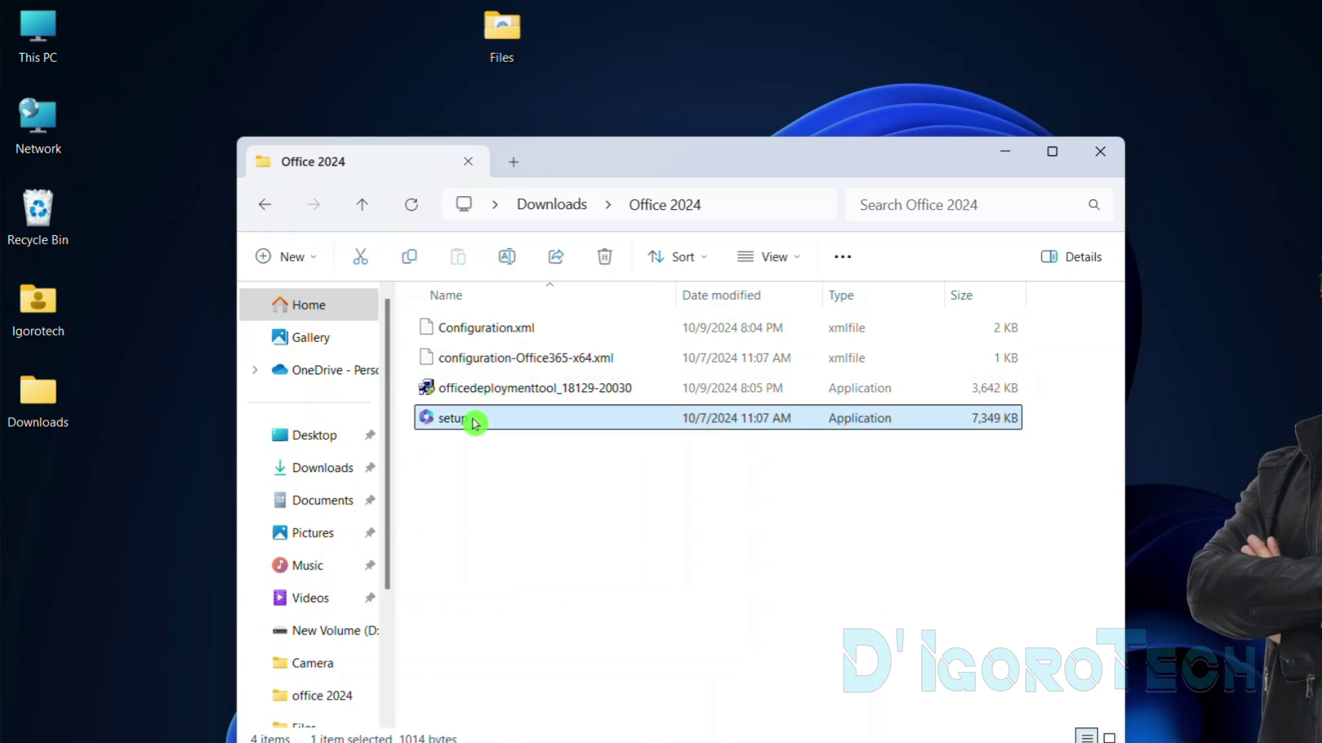
left_click(481, 359)
left_click(480, 421)
- Cut the Office 2024 folder from Downloads and paste it into Local Disk (C:)
left_click(569, 207)
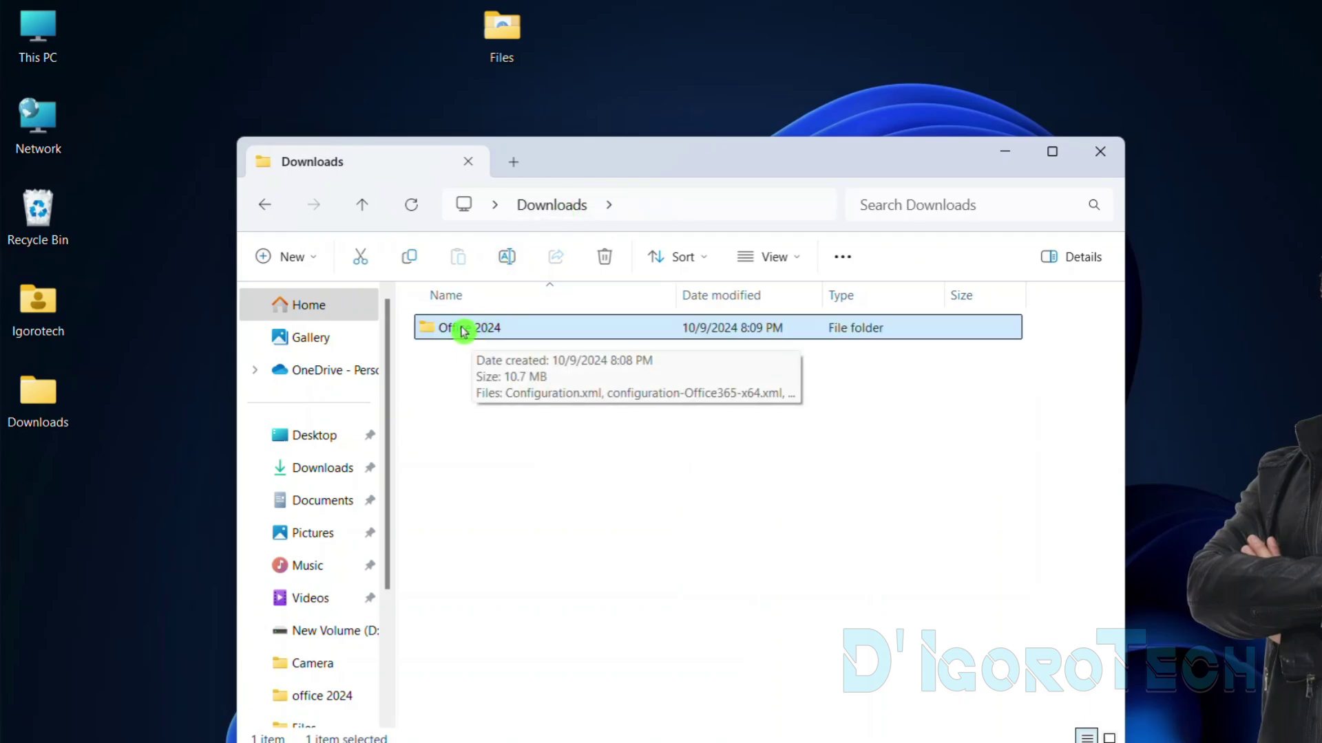
right_click(468, 335)
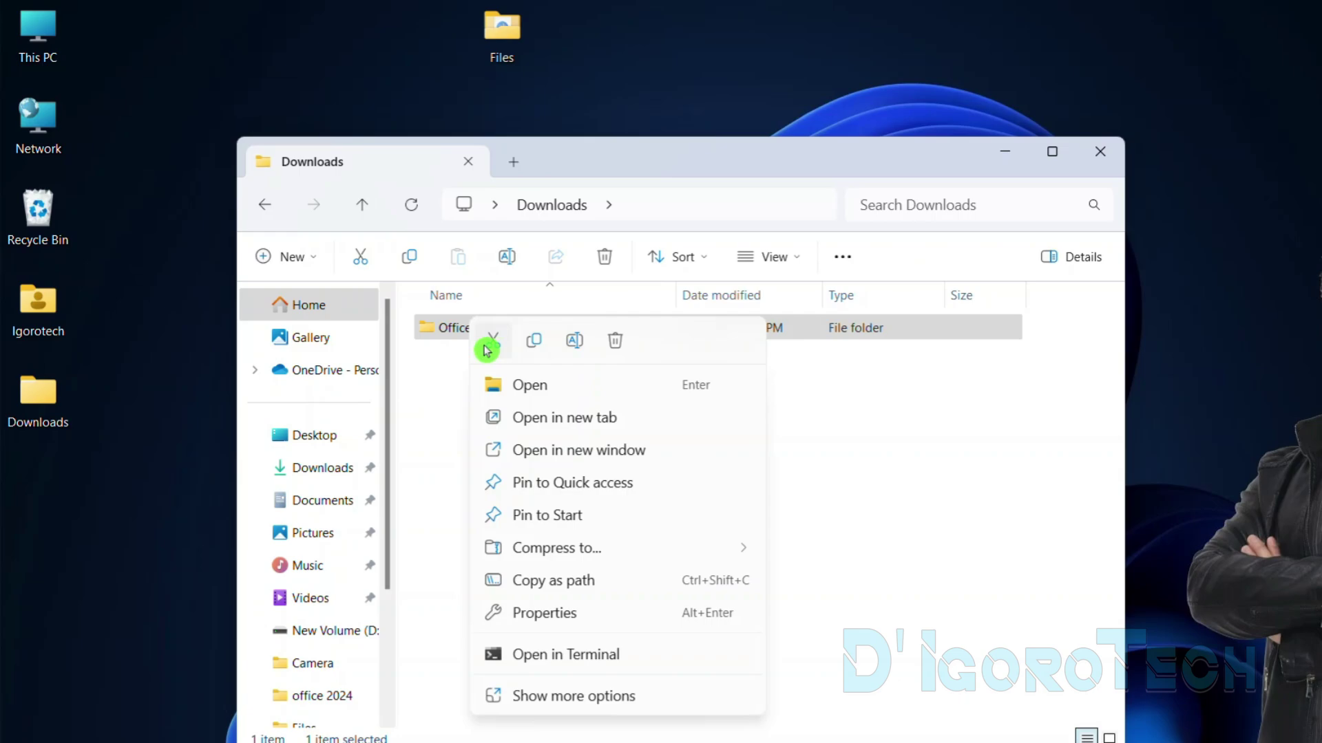
left_click(491, 348)
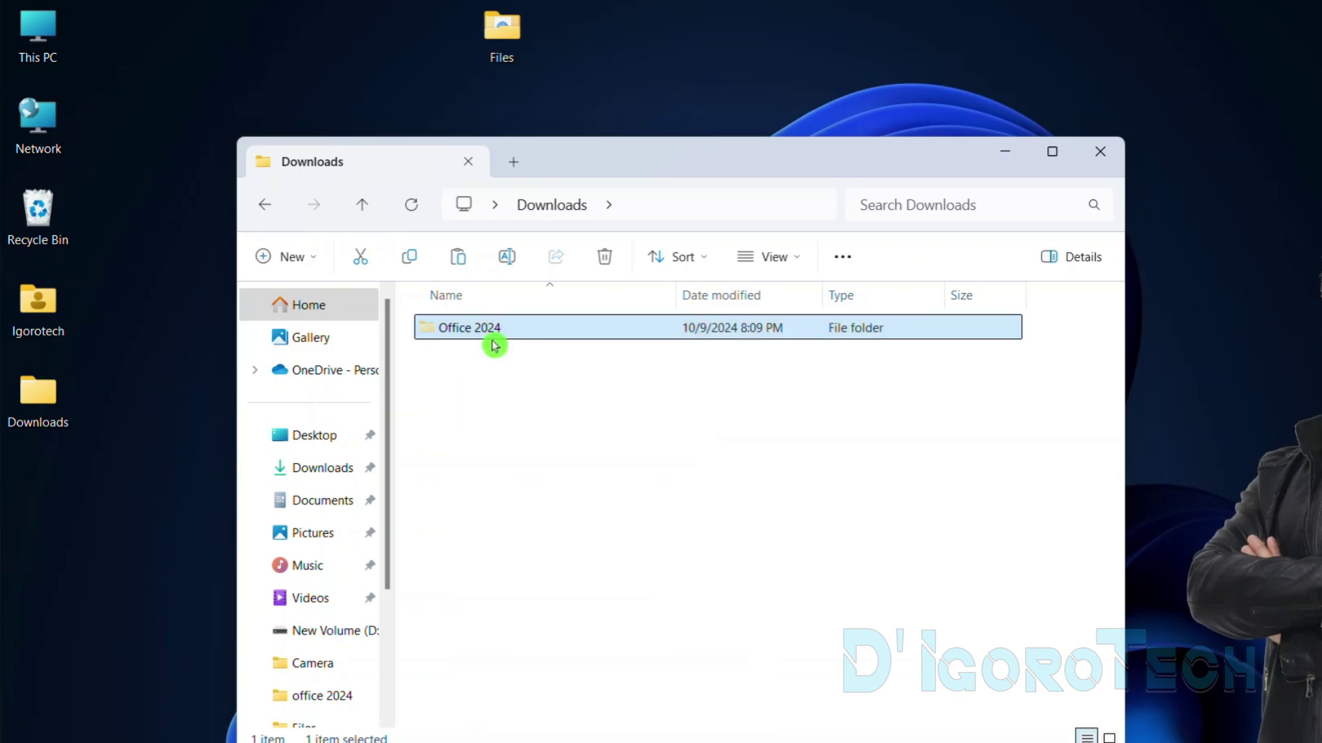
scroll(337, 661, "down", 2)
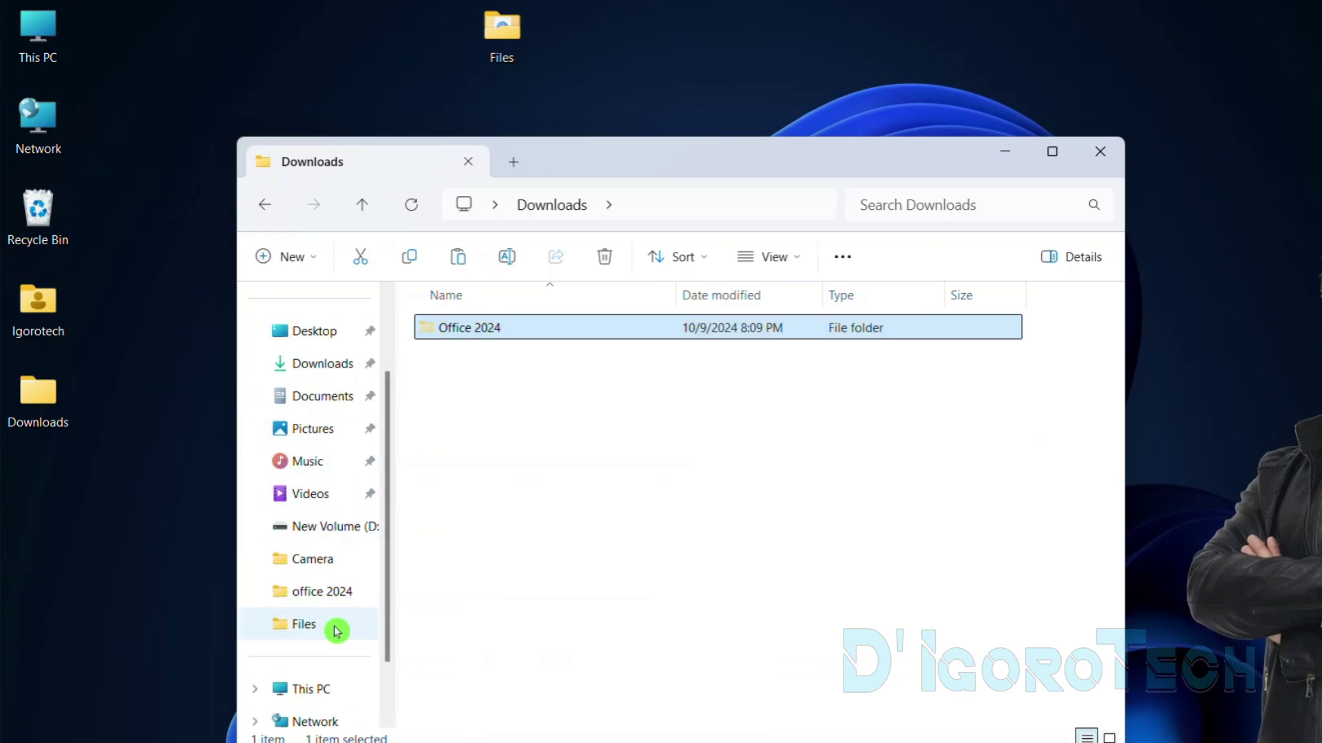
left_click(323, 624)
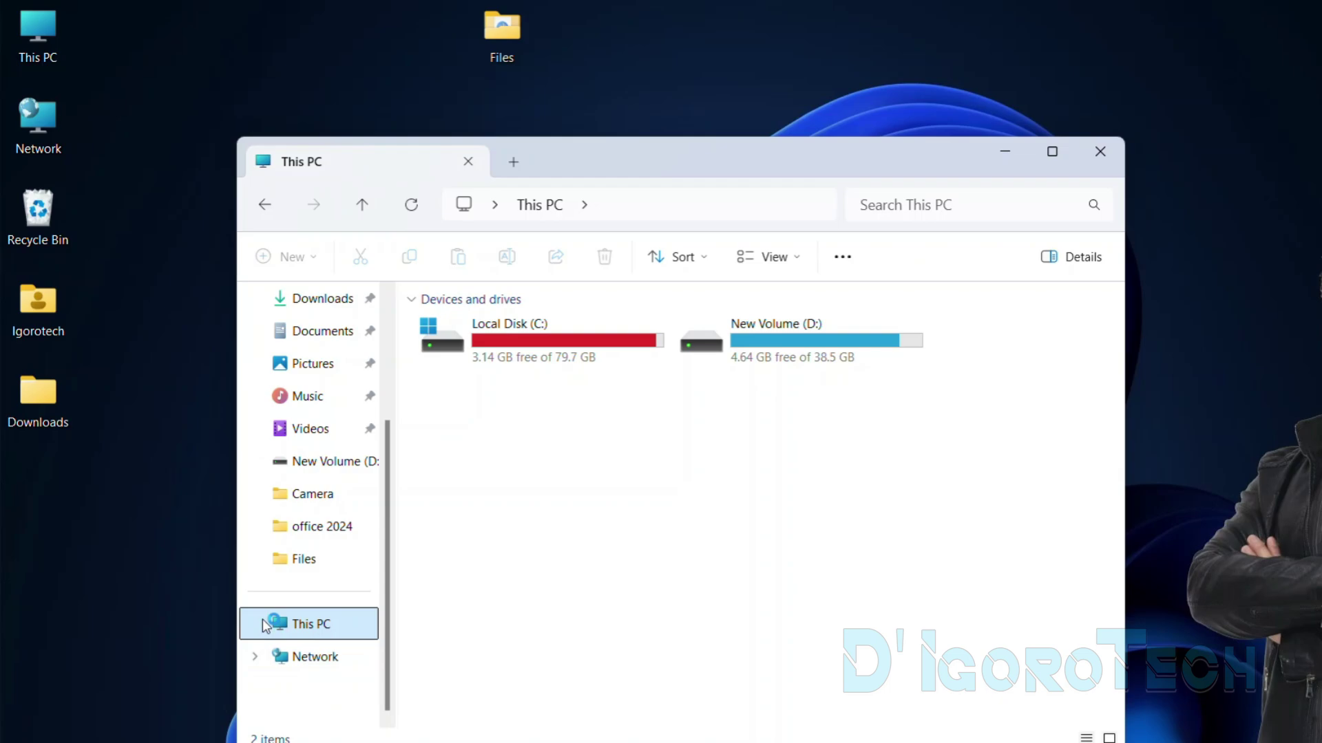
left_click(528, 326)
double_click(528, 326)
right_click(597, 685)
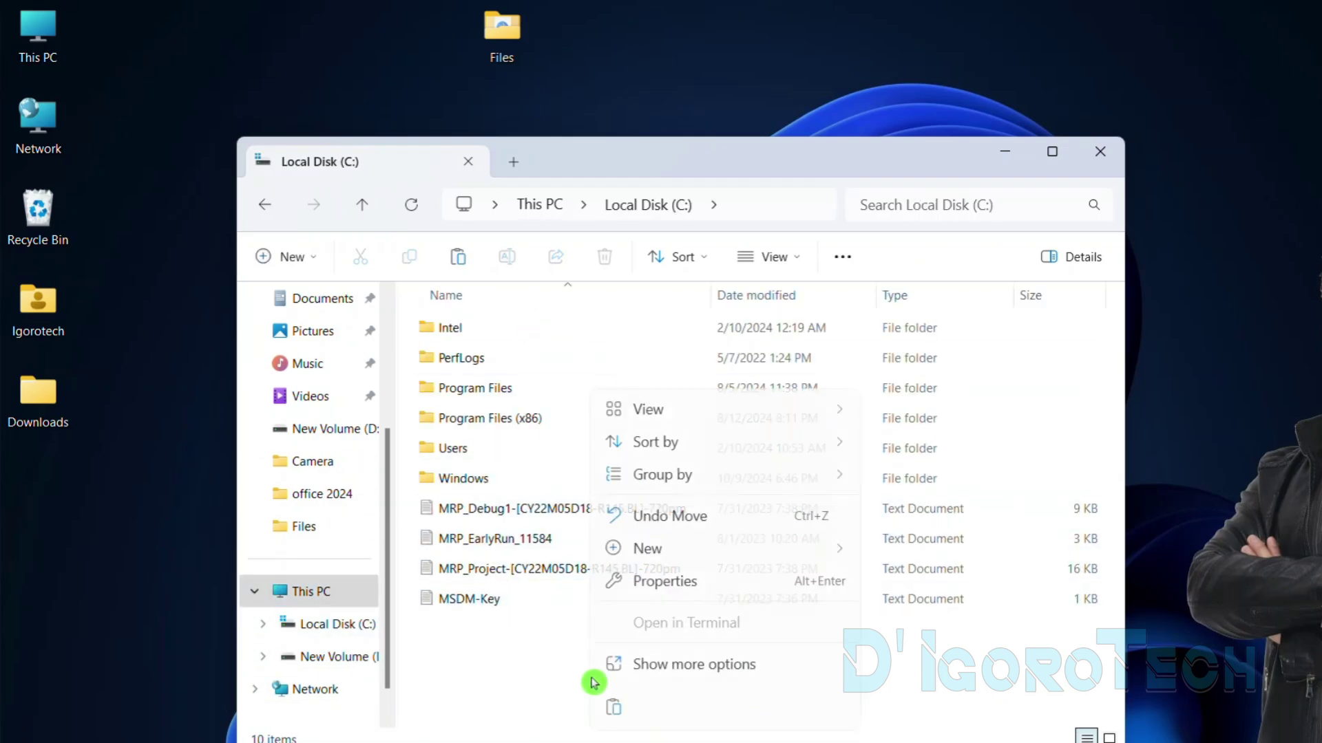
left_click(615, 711)
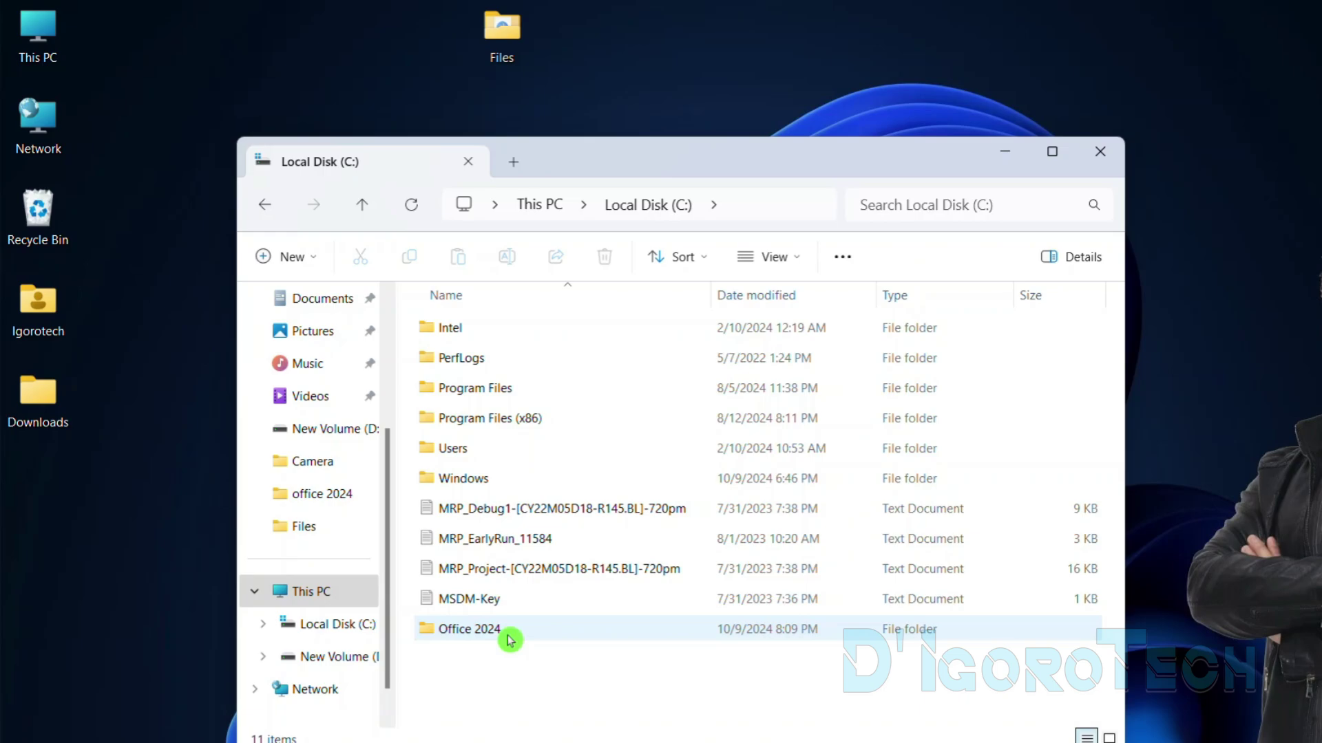
- Launch Command Prompt as administrator and place it beside the Notepad notes
left_click(1005, 151)
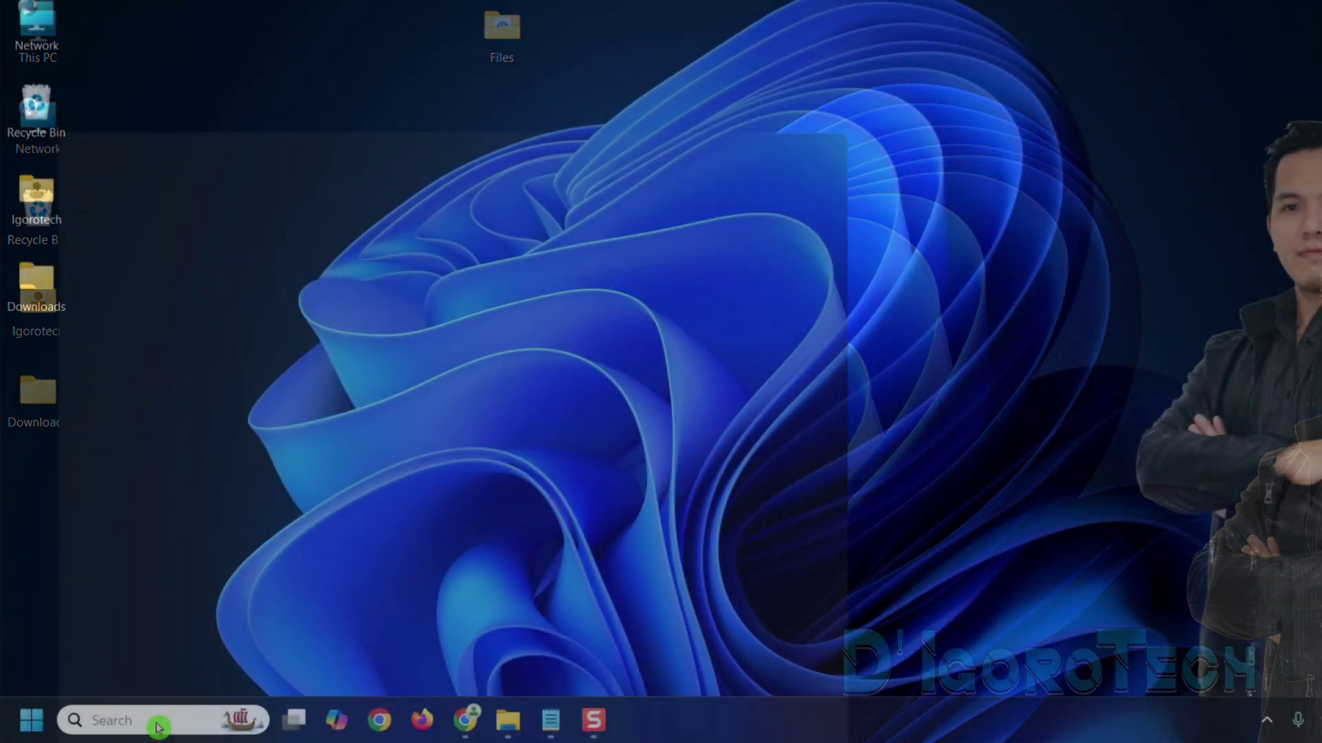
left_click(157, 721)
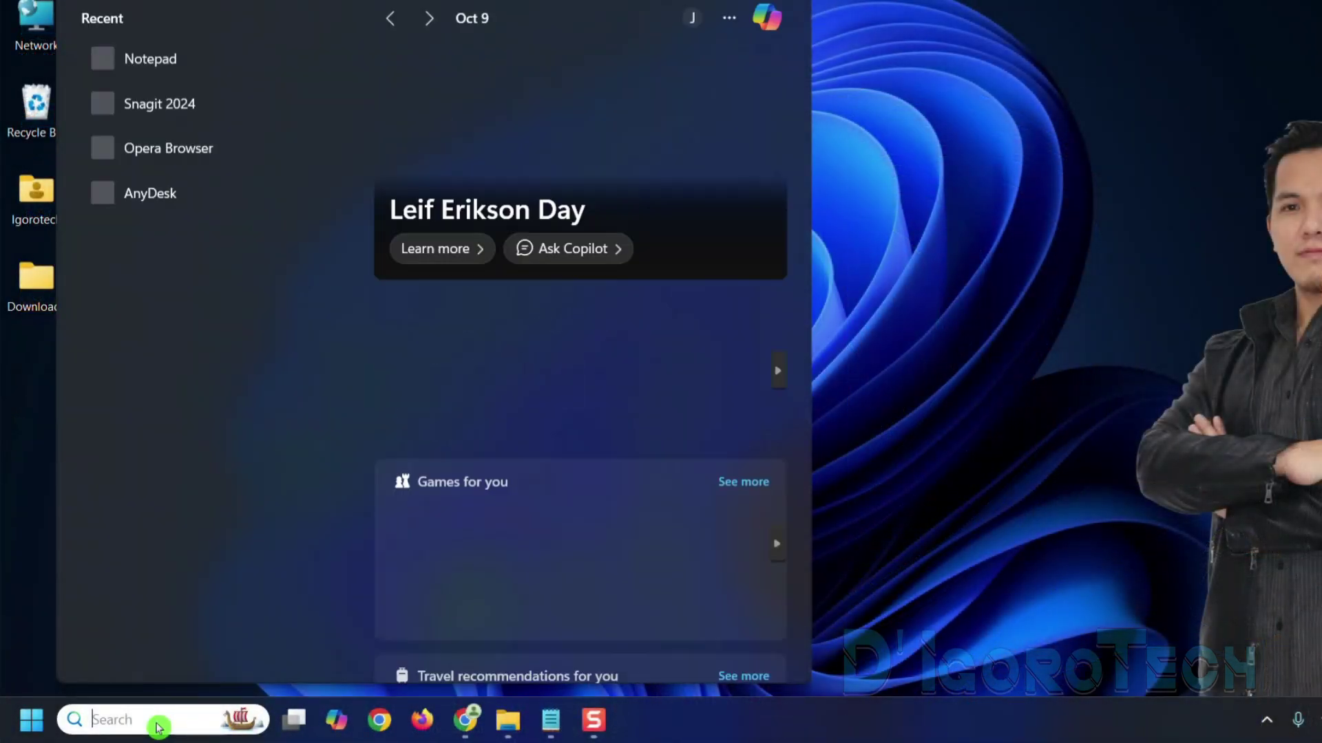
type("cmd")
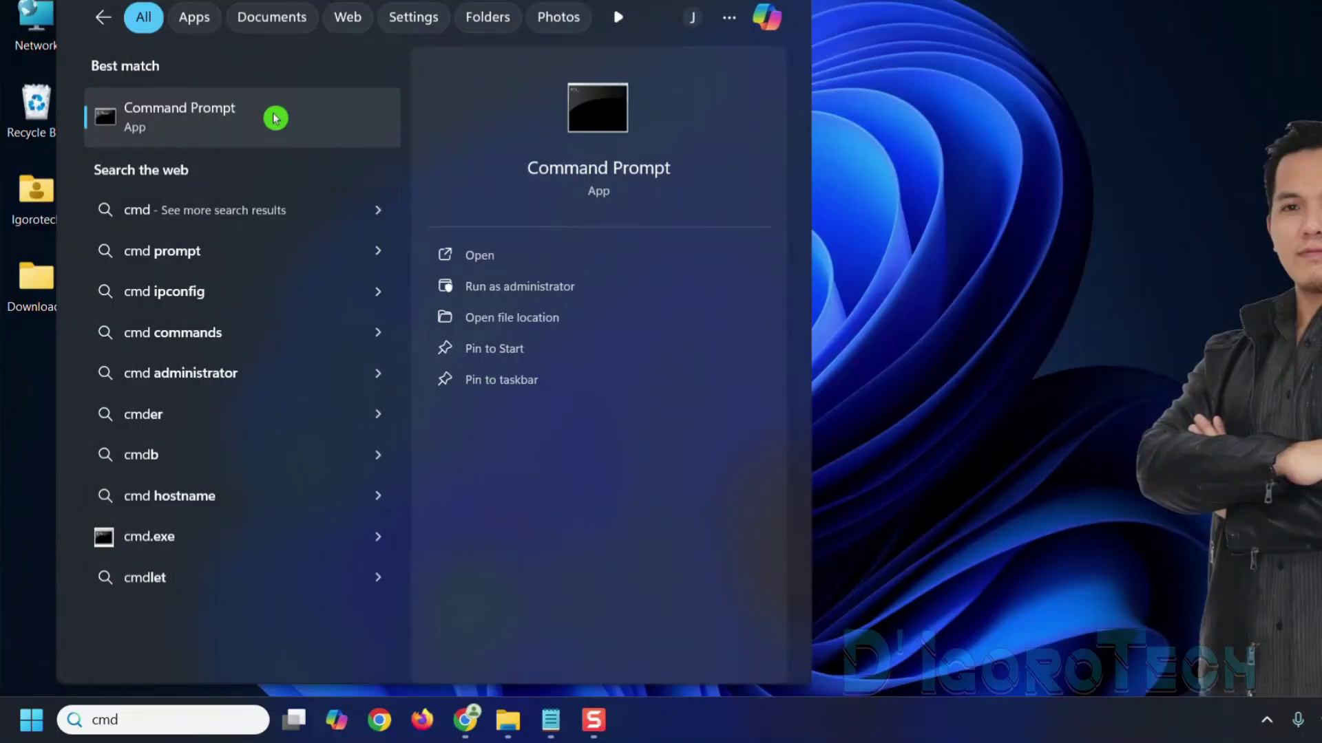
right_click(275, 118)
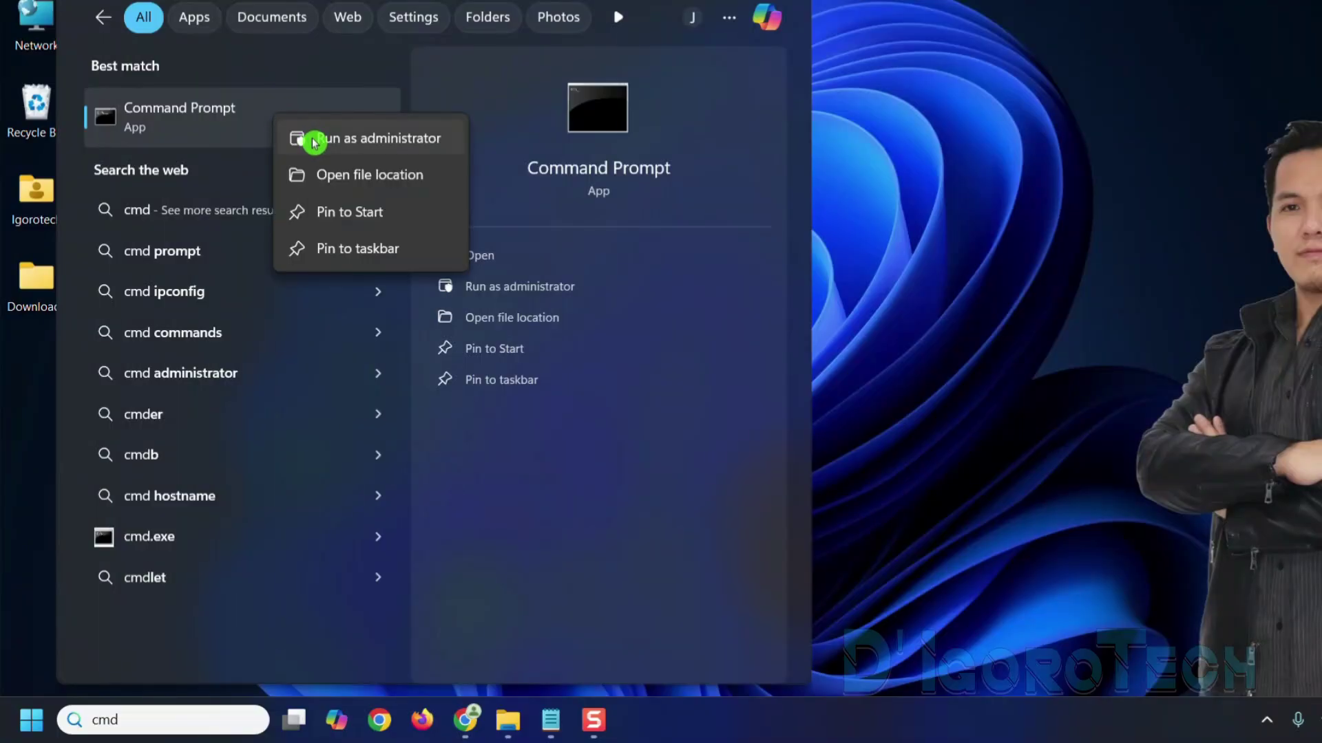
left_click(575, 293)
left_click_drag(472, 136, 435, 67)
left_click(551, 720)
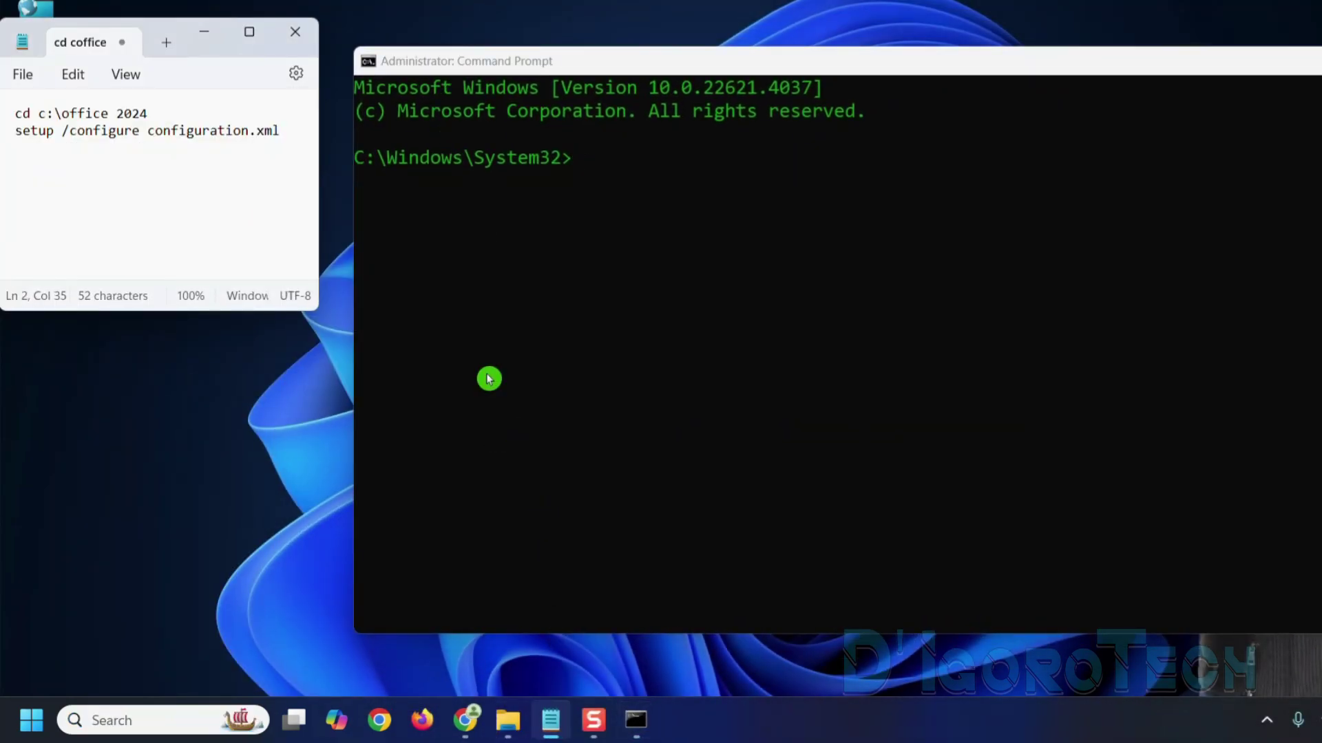
left_click_drag(490, 65, 458, 41)
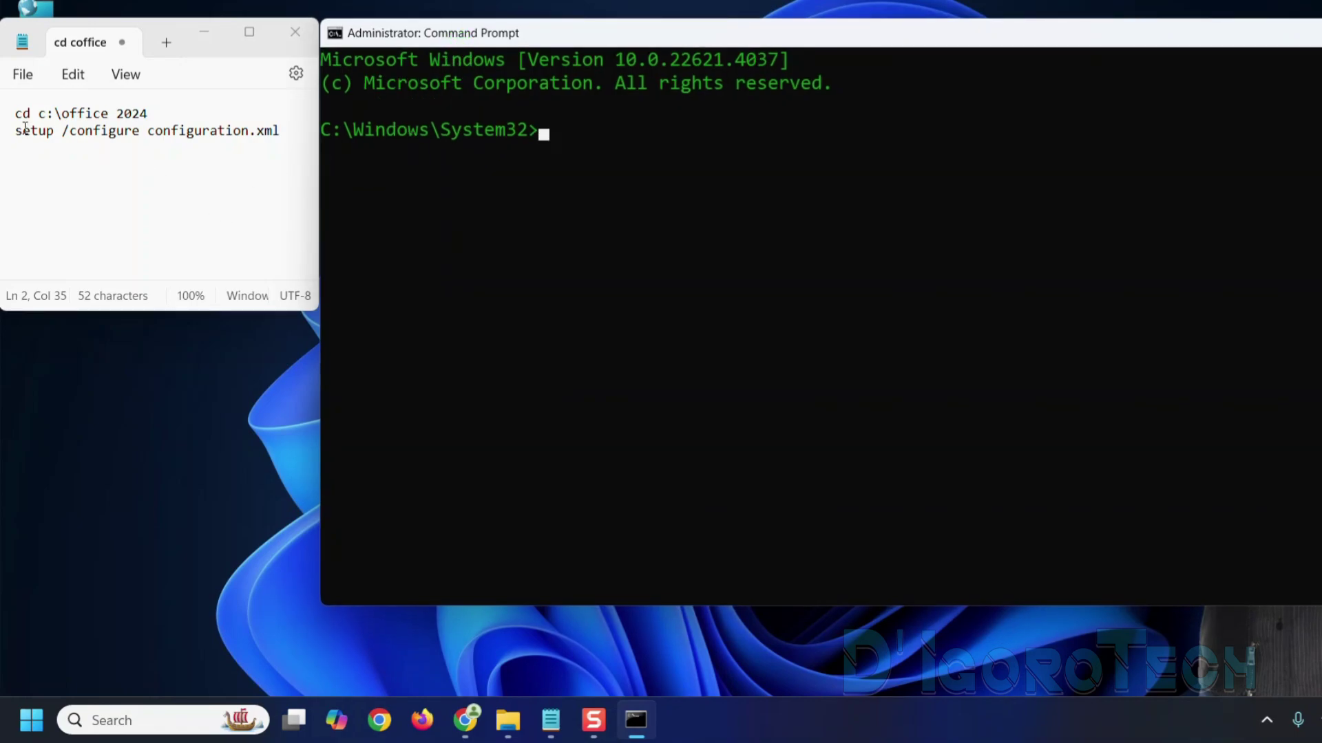
- Copy 'cd c:\office 2024' from Notepad and paste it into Command Prompt
left_click(24, 127)
triple_click(18, 118)
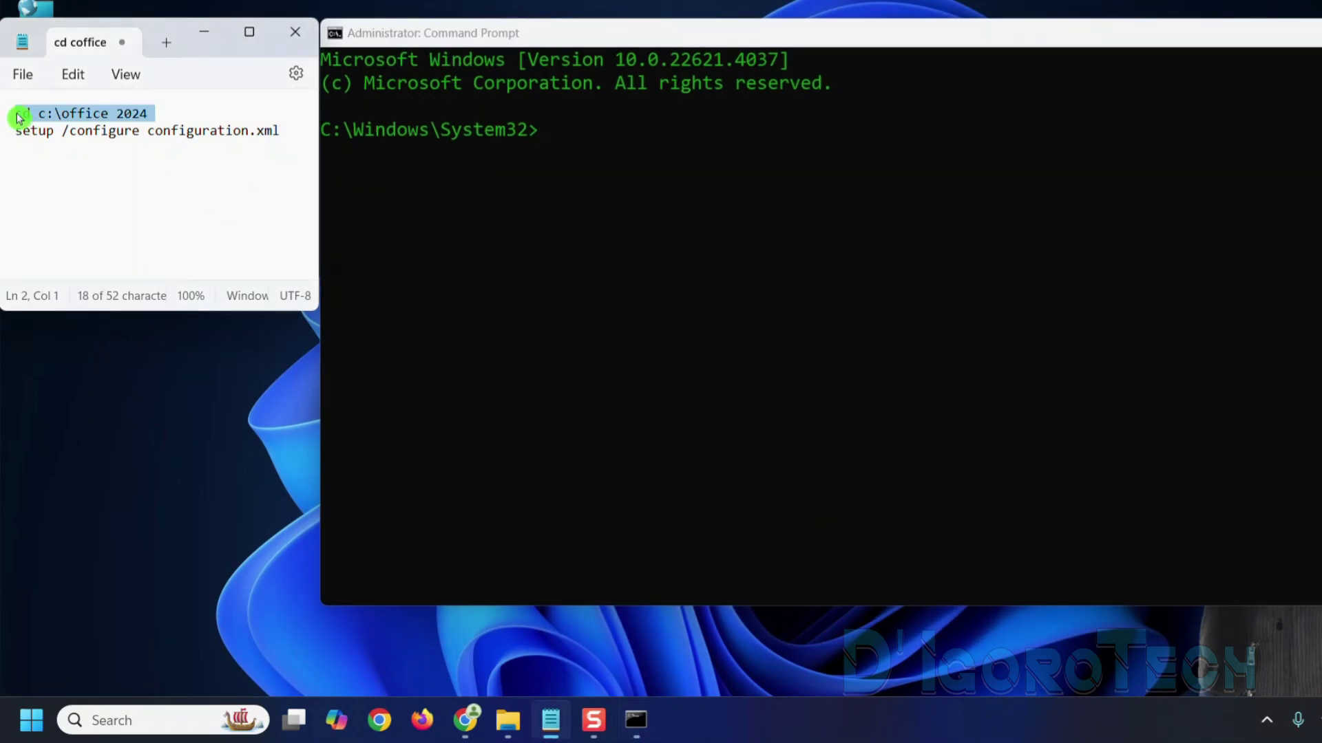
right_click(128, 119)
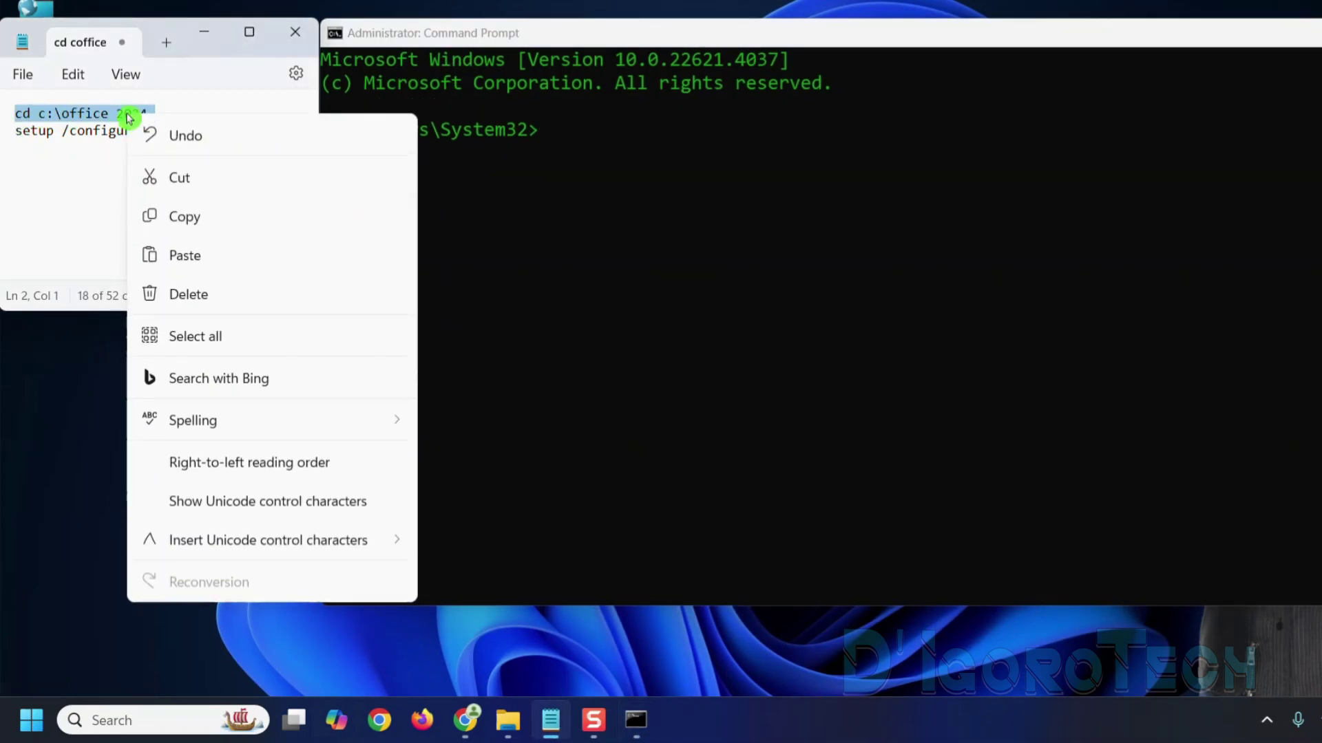
left_click(186, 219)
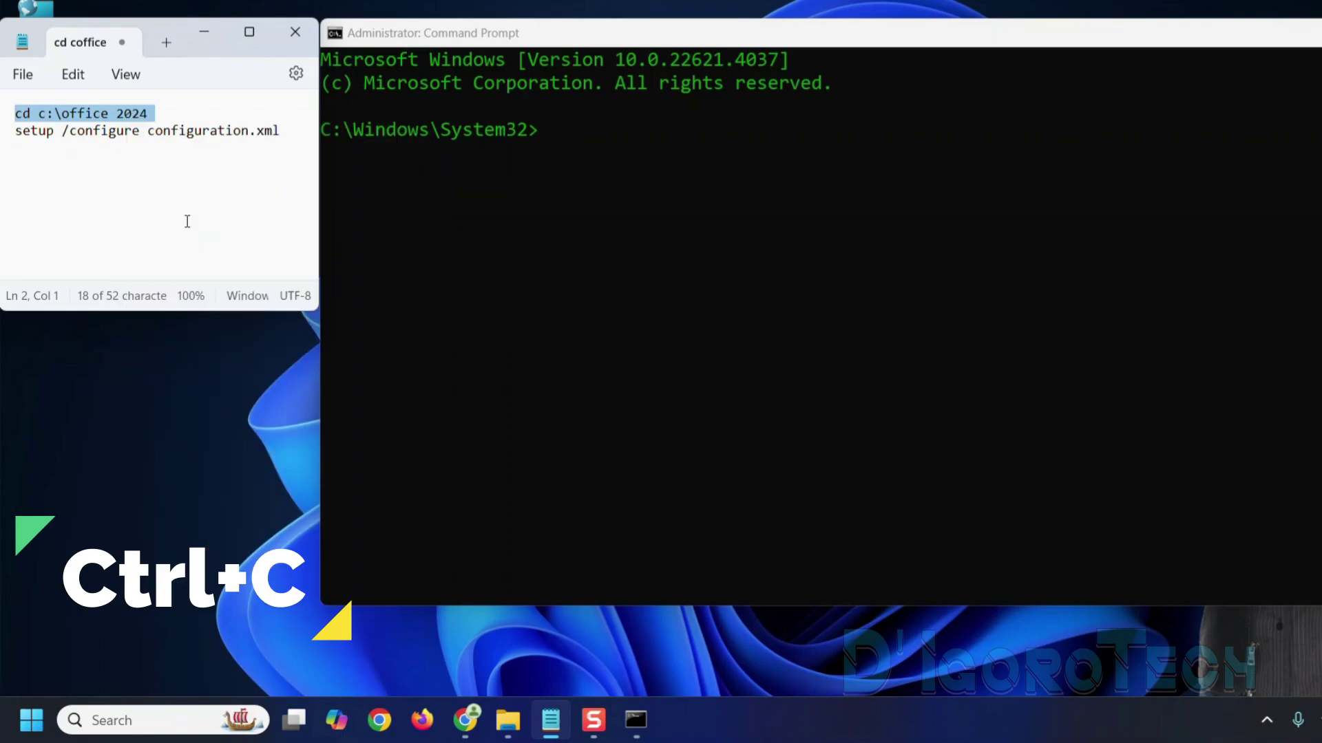
left_click(376, 38)
right_click(383, 38)
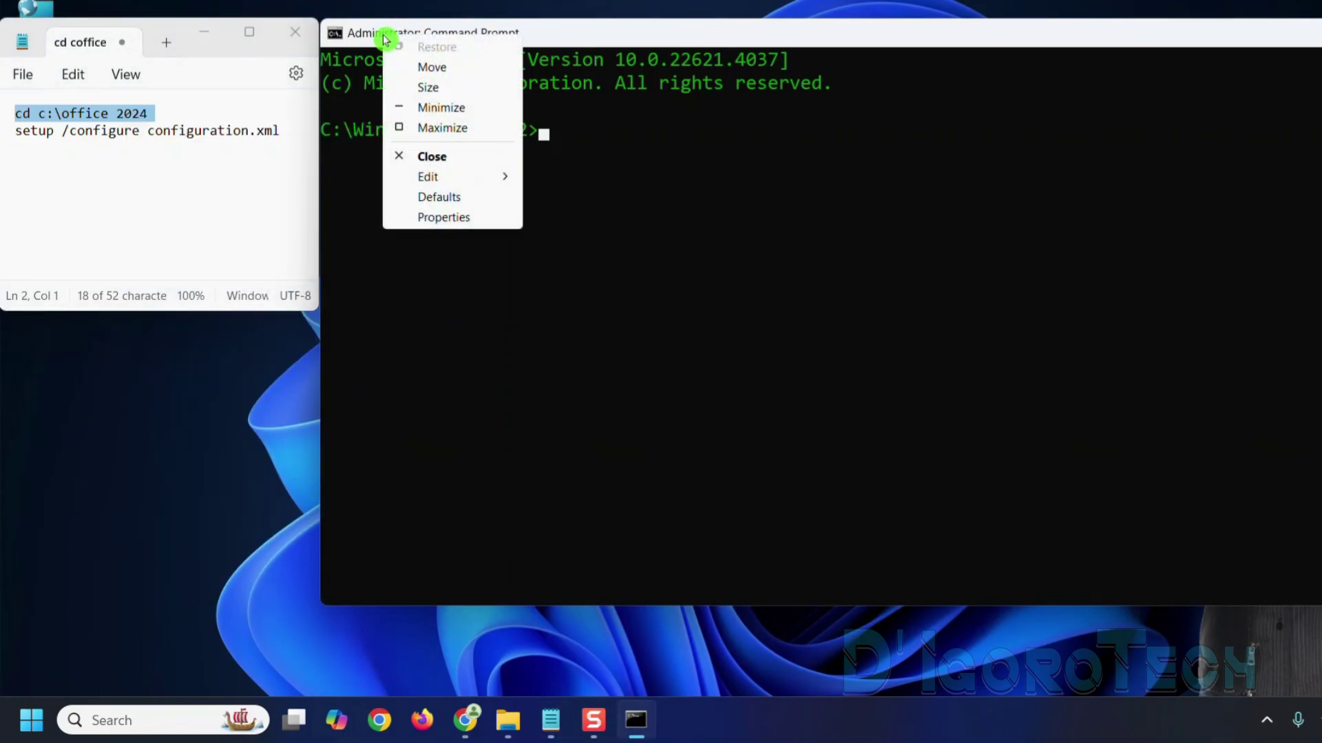
mouse_move(438, 177)
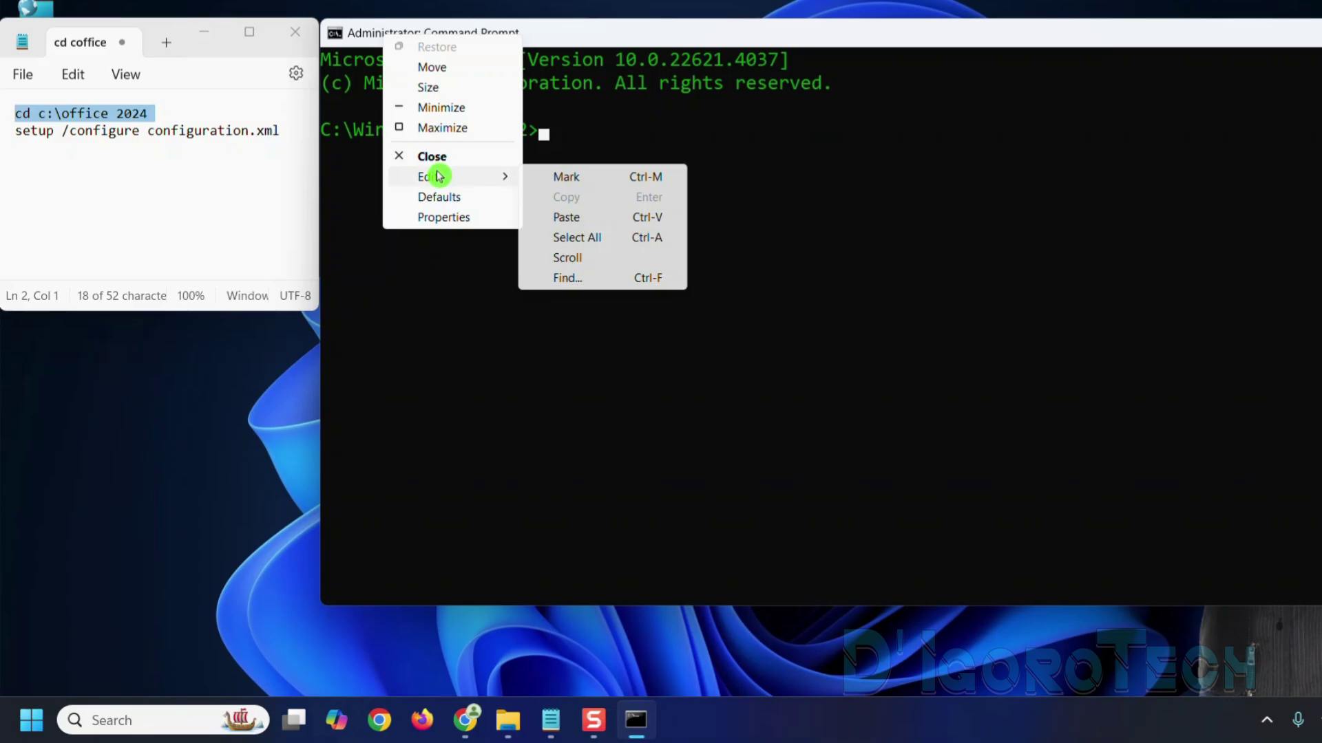
left_click(590, 218)
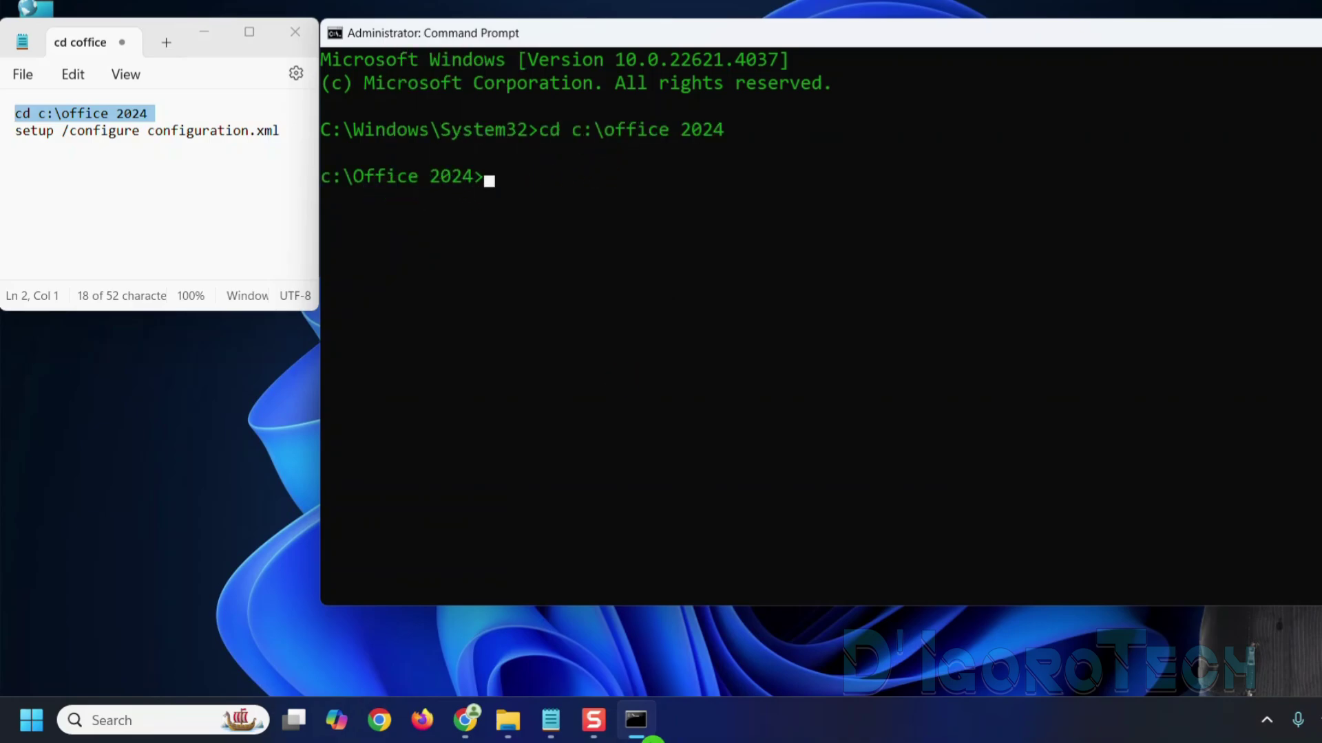
- Copy 'setup /configure configuration.xml' from Notepad, paste it into Command Prompt and run it
left_click(508, 720)
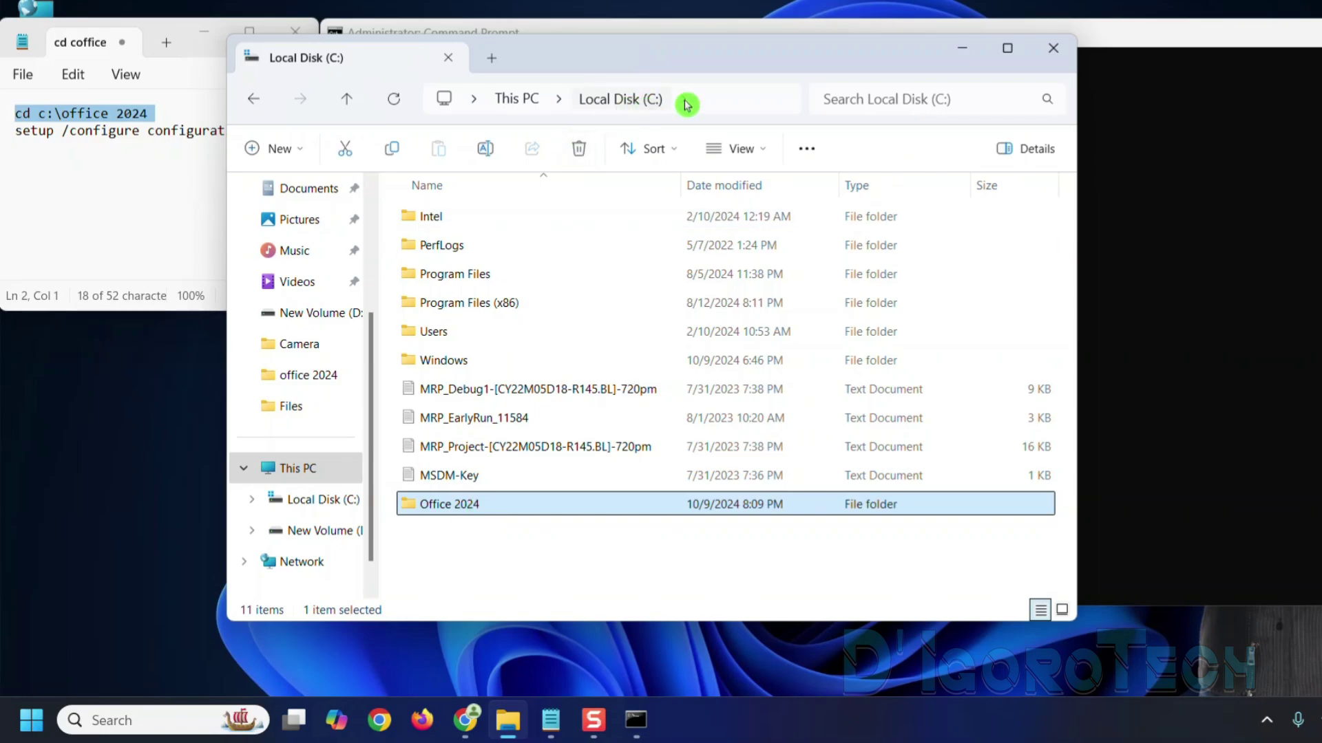
left_click(961, 48)
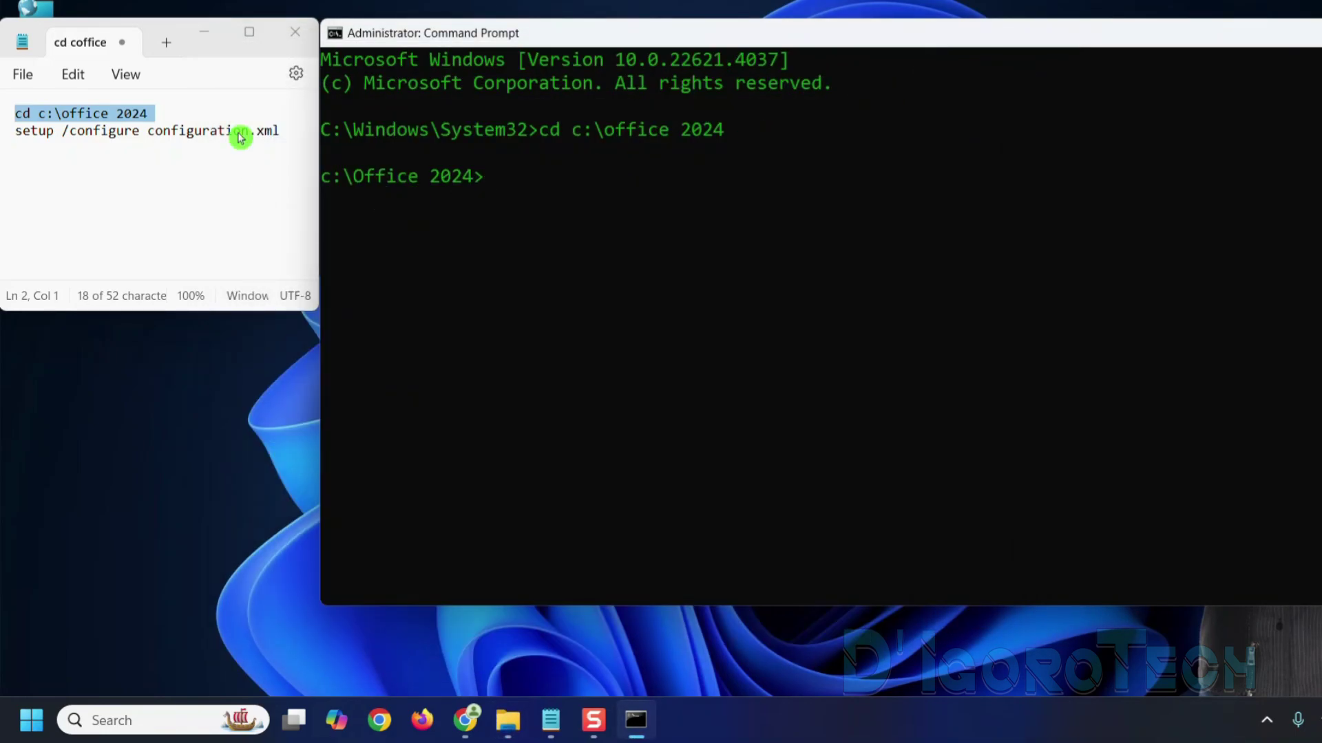
left_click_drag(294, 130, 10, 146)
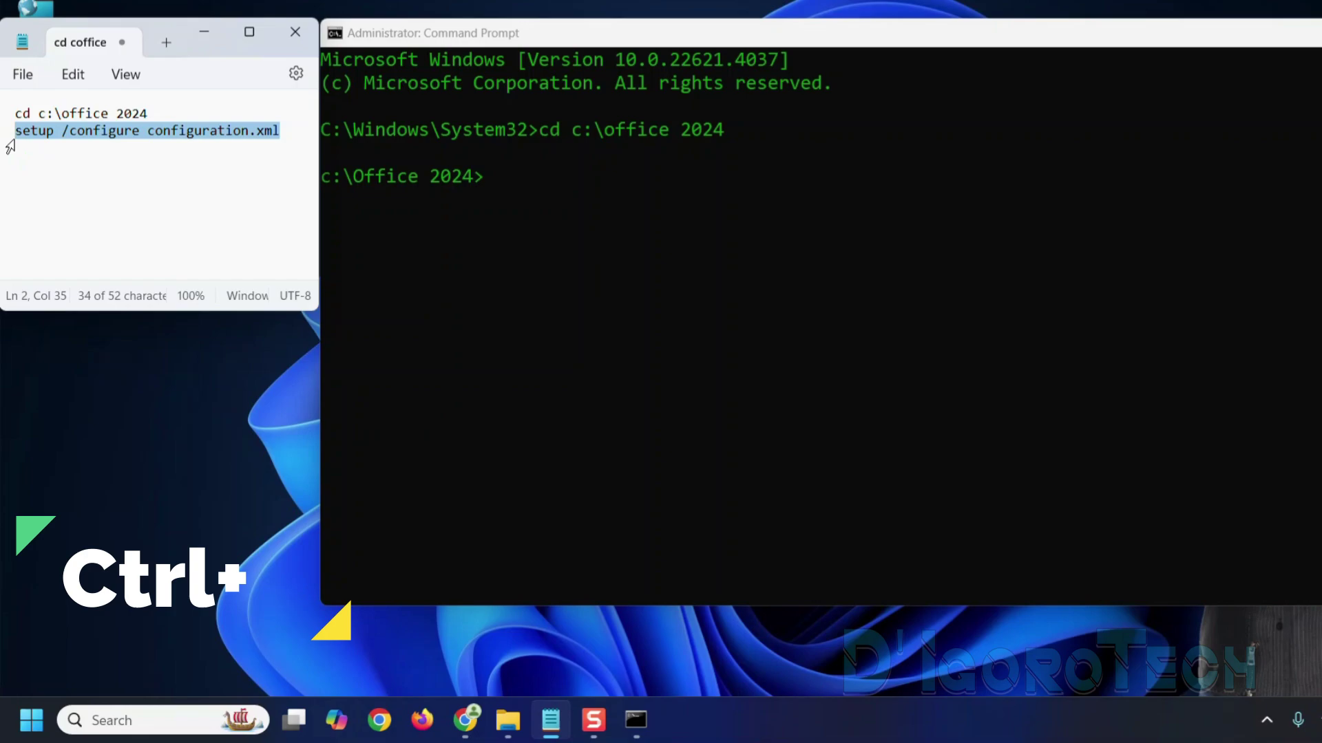
key("ctrl+c")
right_click(30, 139)
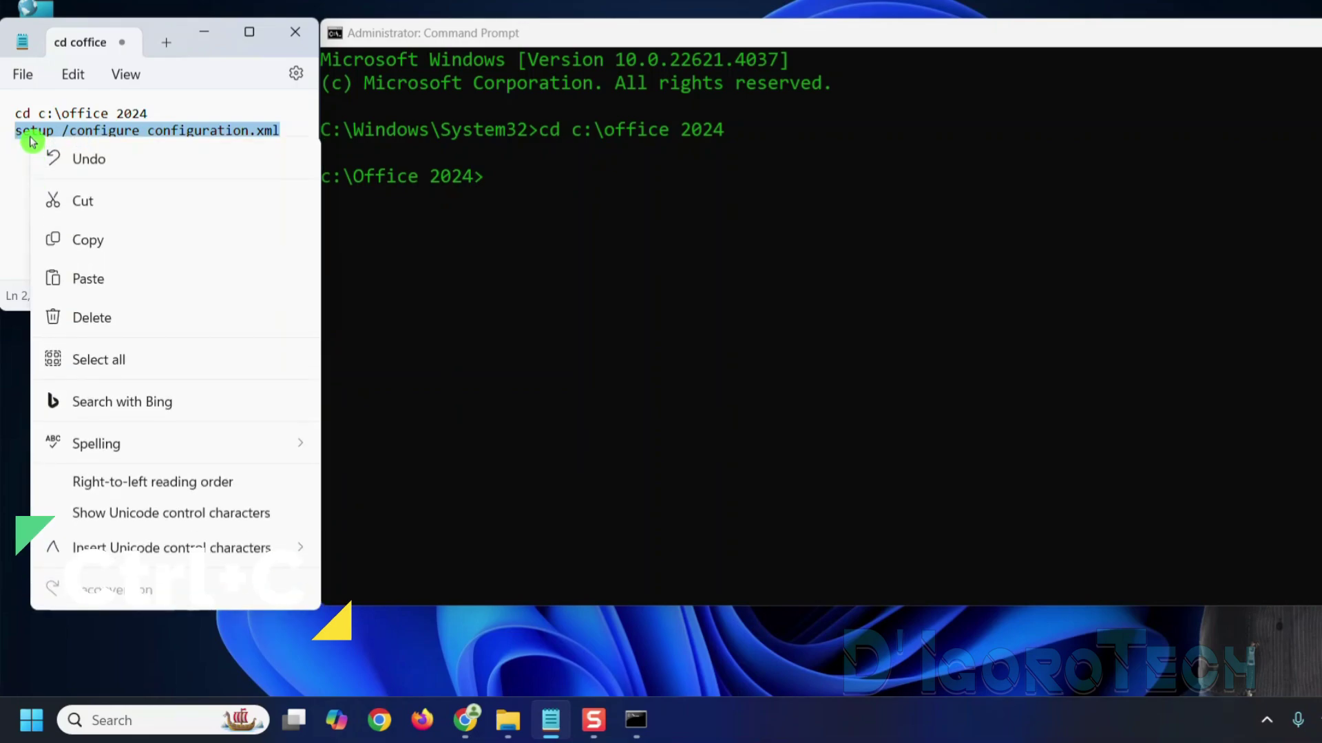
left_click(97, 228)
right_click(378, 32)
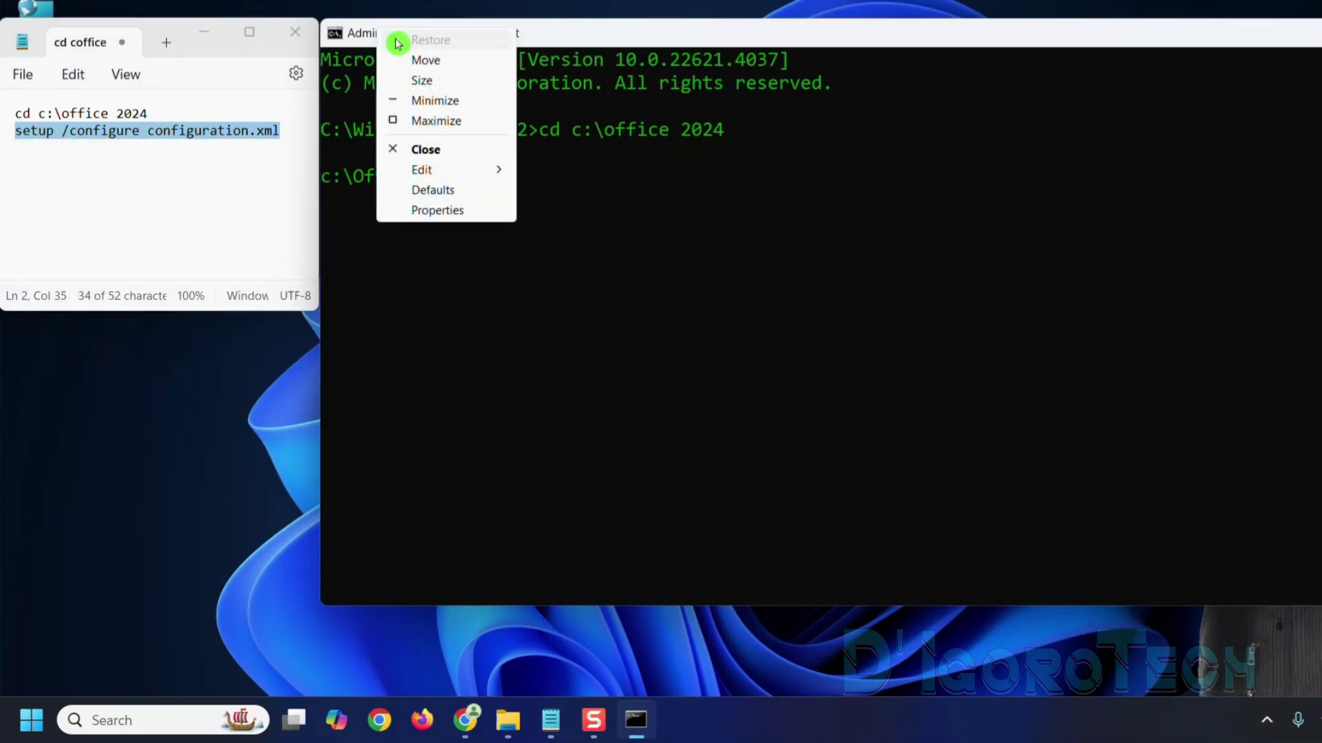
mouse_move(428, 171)
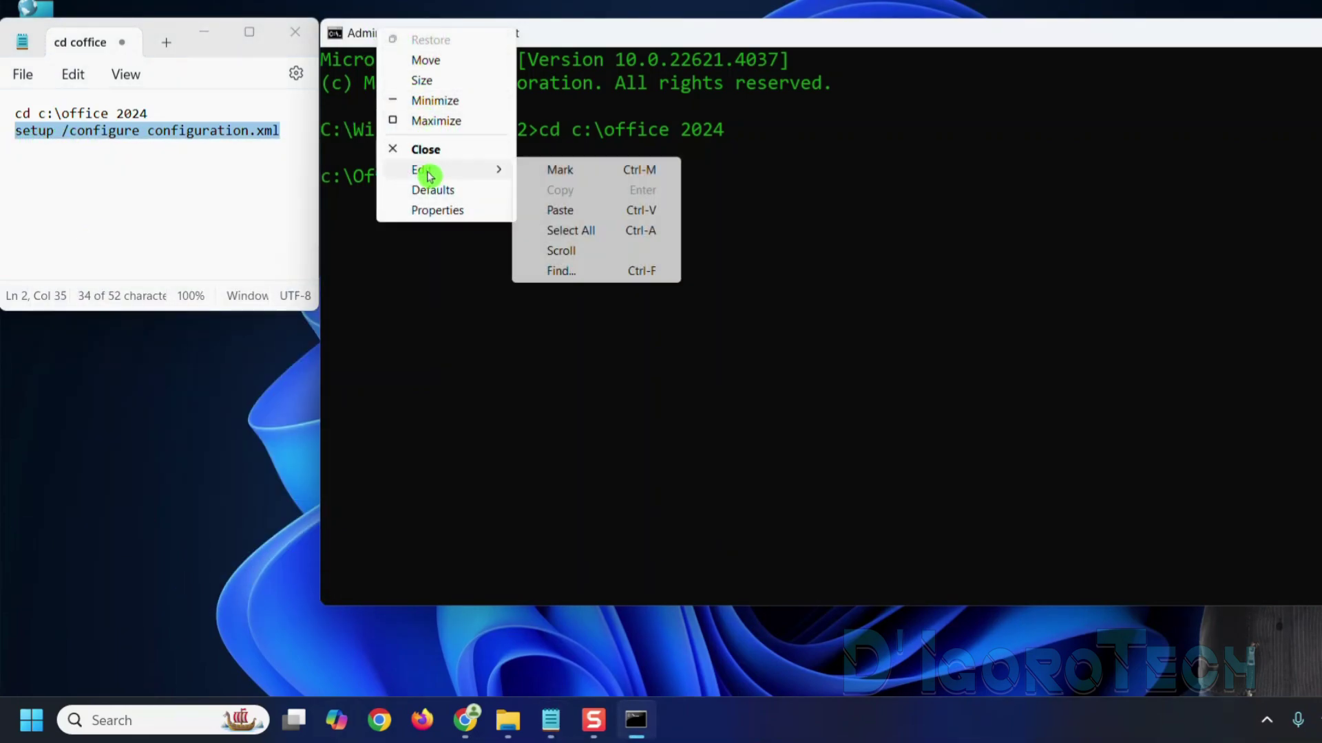
left_click(587, 210)
key("Return")
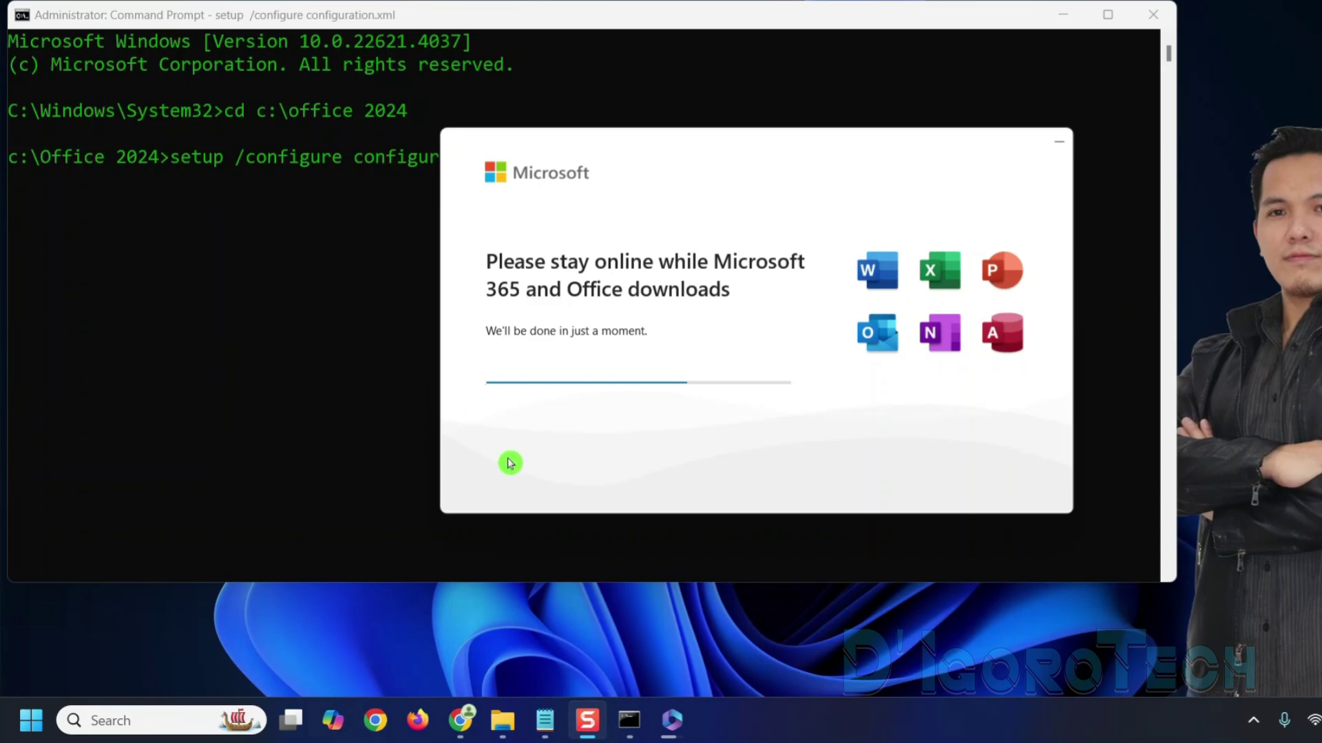
- Let the Office download and install finish, then close the You're all set confirmation
left_click(584, 253)
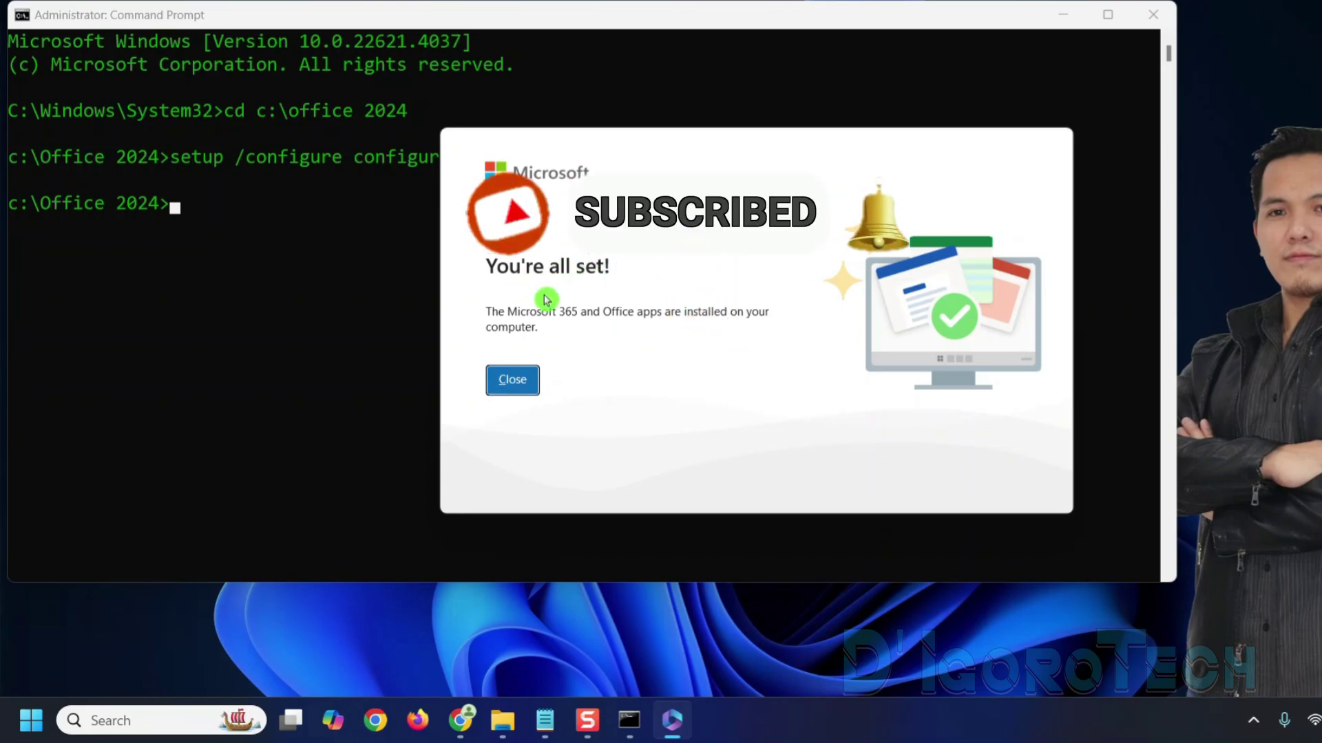
left_click(534, 399)
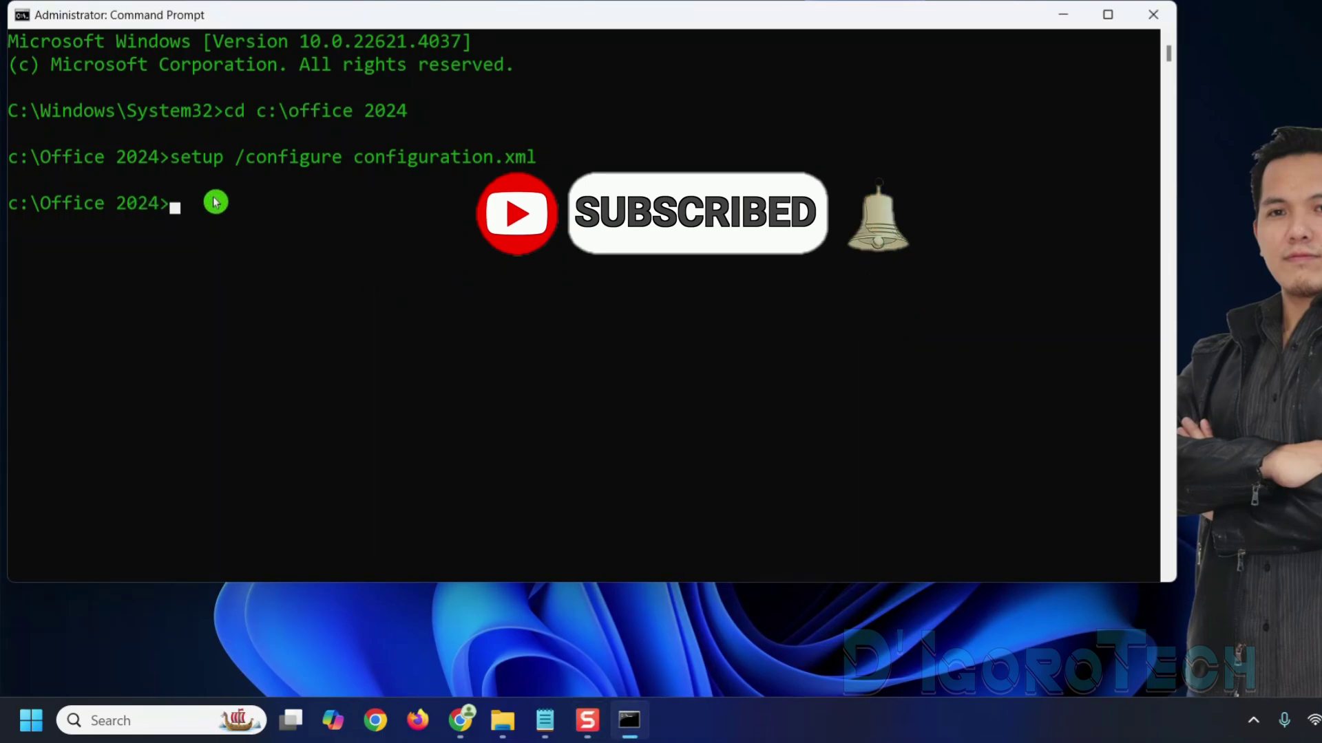
- Close Command Prompt, launch Word from a Start search, and show its Office LTSC Professional Plus 2024 activation
left_click(1154, 14)
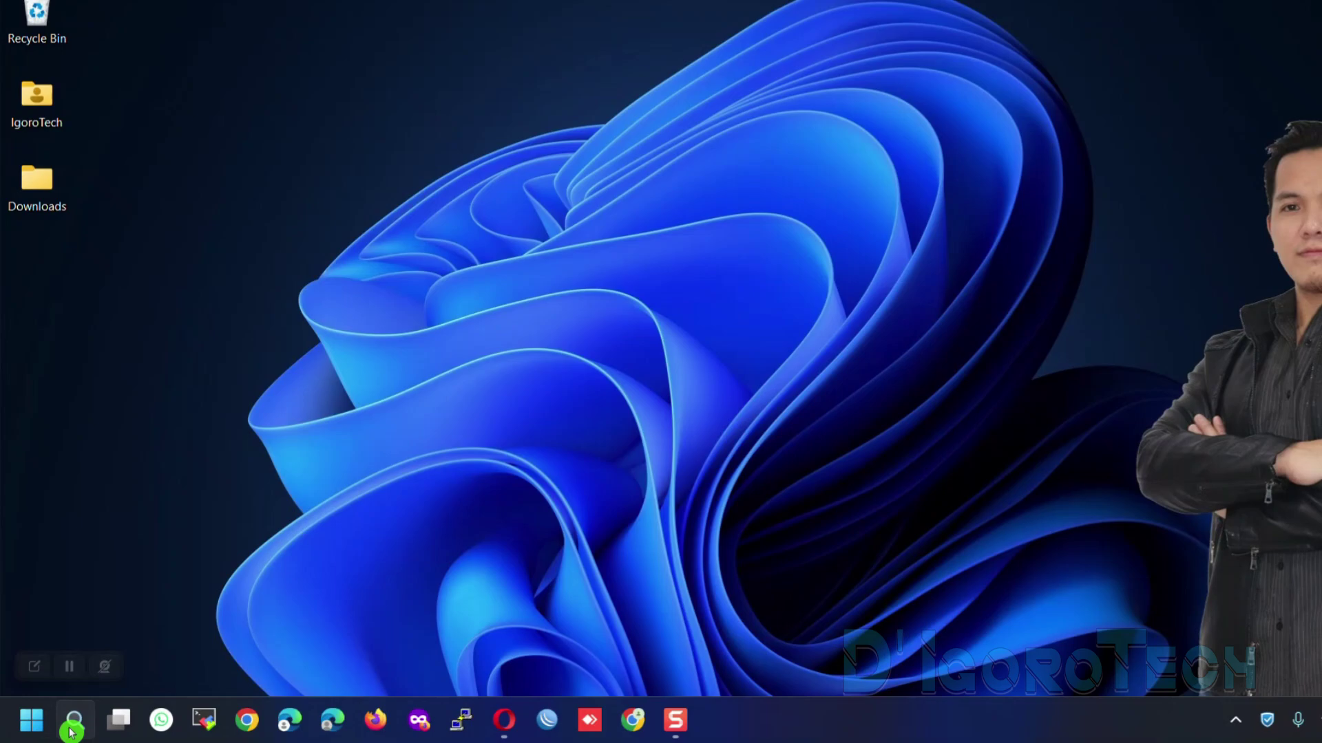
left_click(73, 723)
type("word")
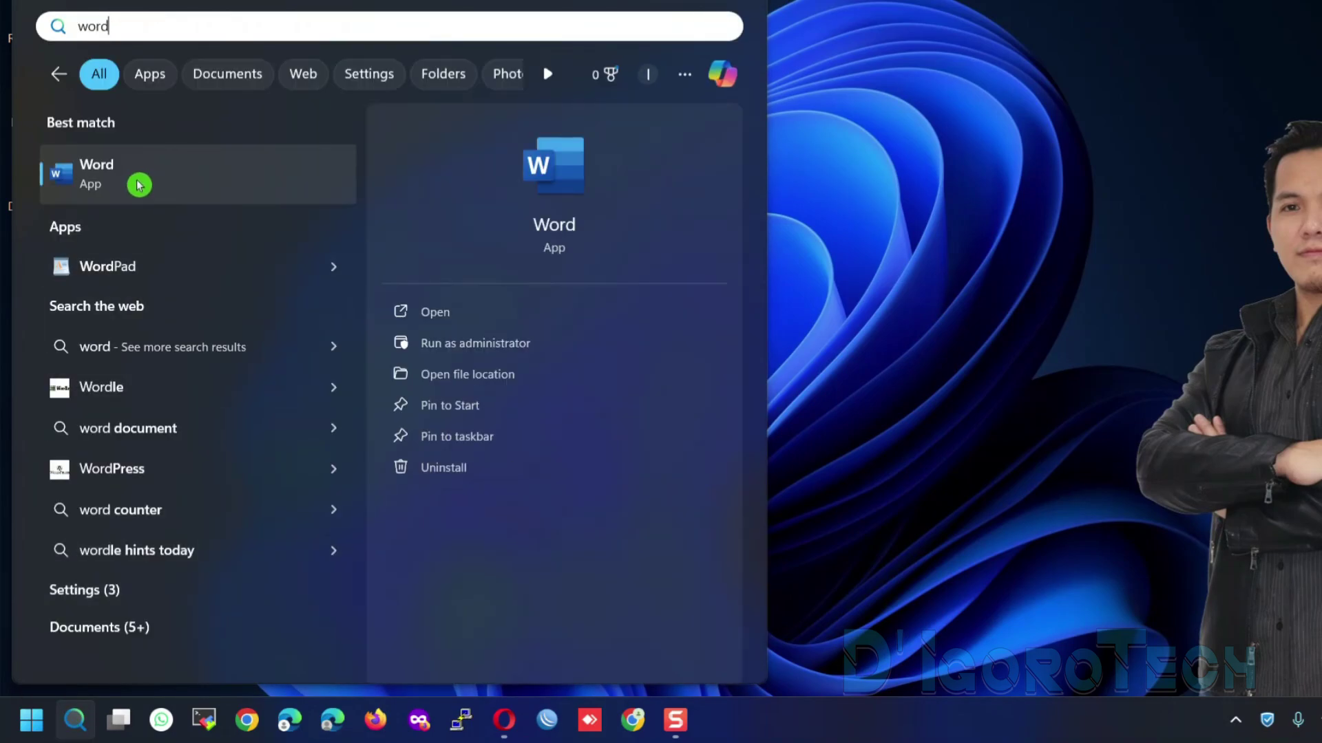
left_click(139, 184)
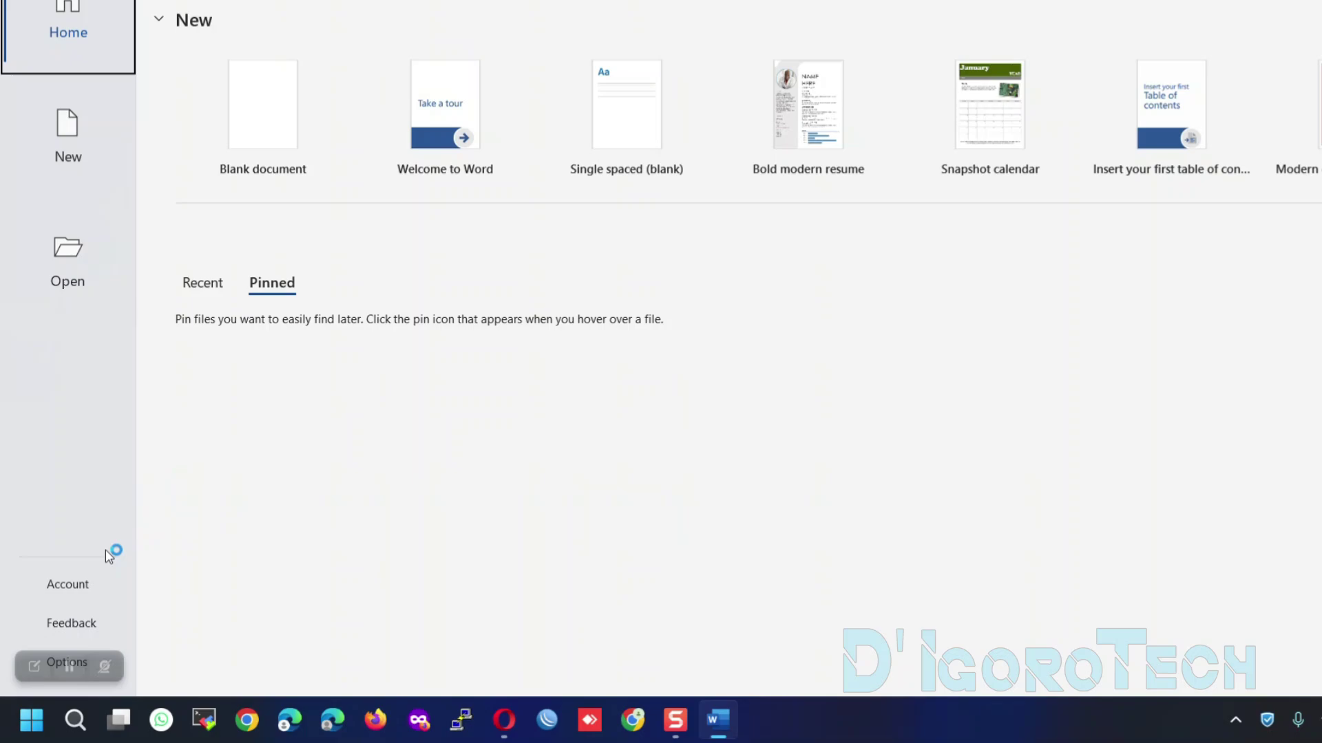
left_click(66, 586)
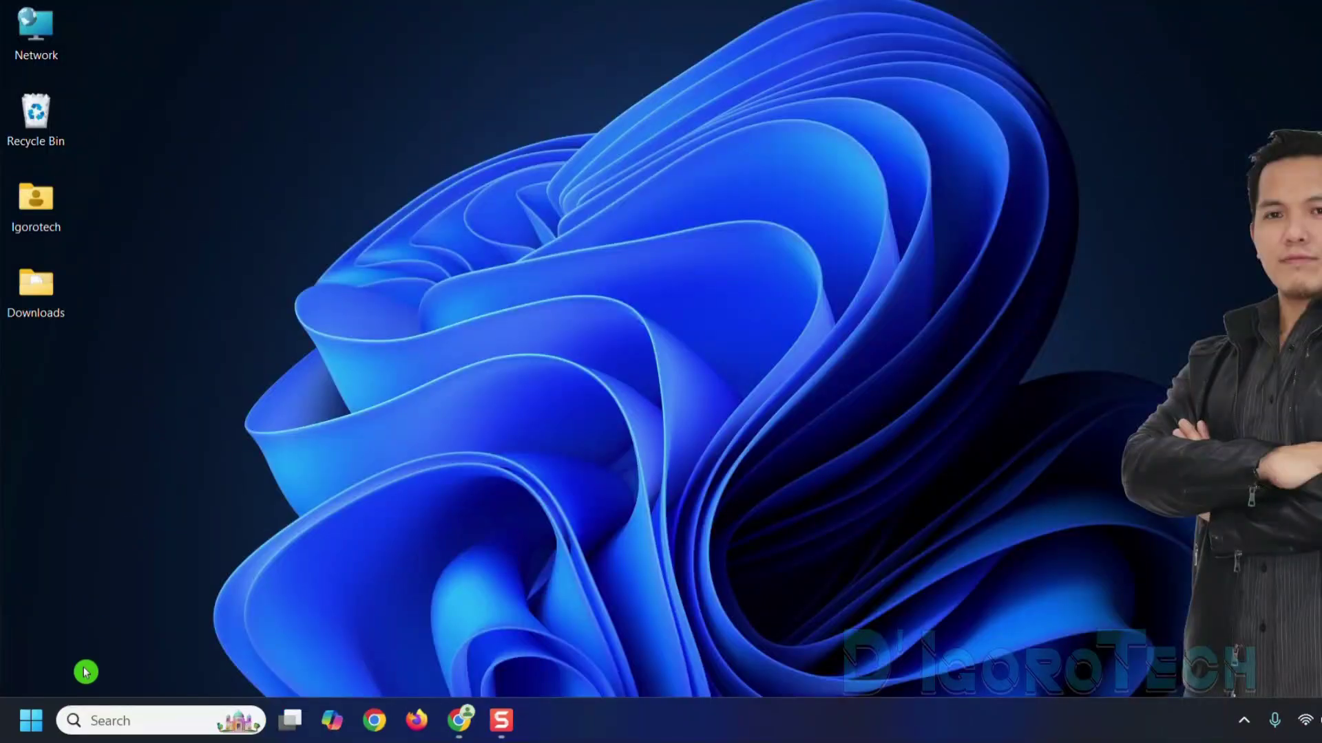
left_click(89, 719)
- Launch Visio via a 'visio' search and show its Account page with Visio LTSC Professional 2024 Preview activated
type("visio")
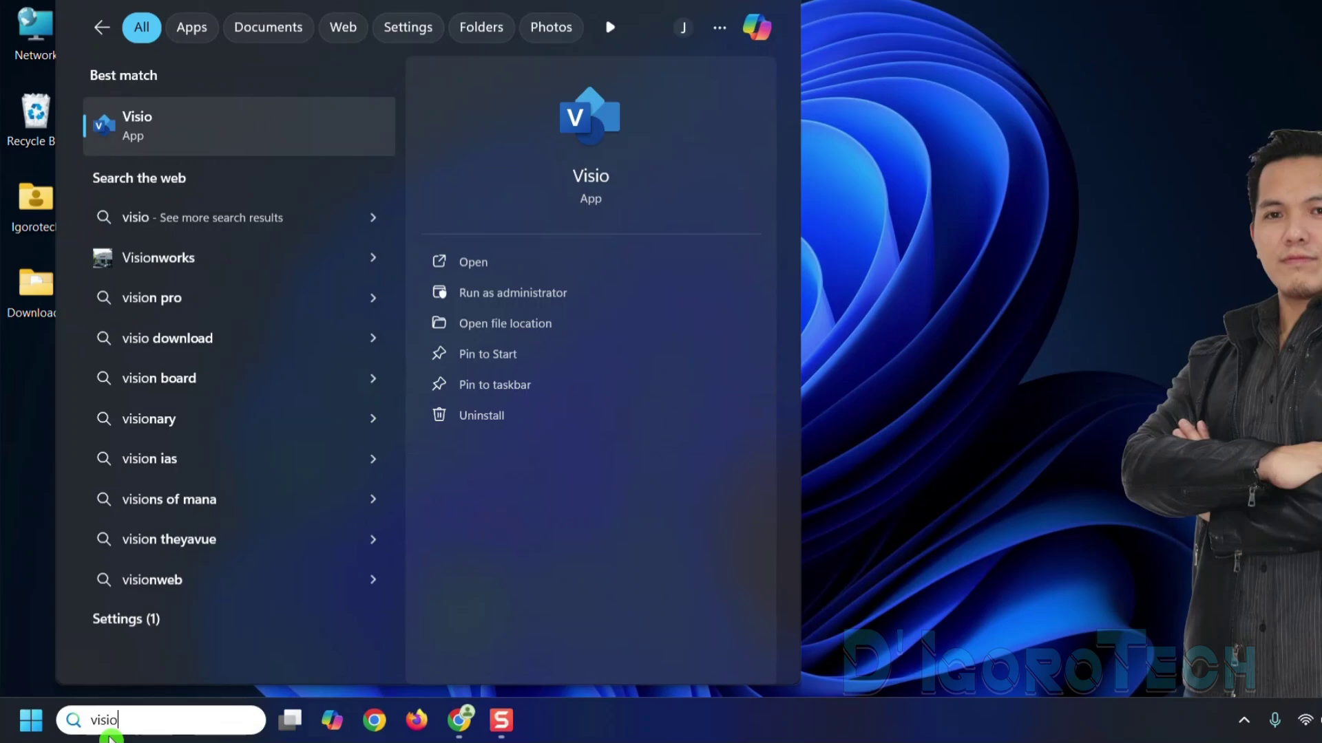
left_click(180, 127)
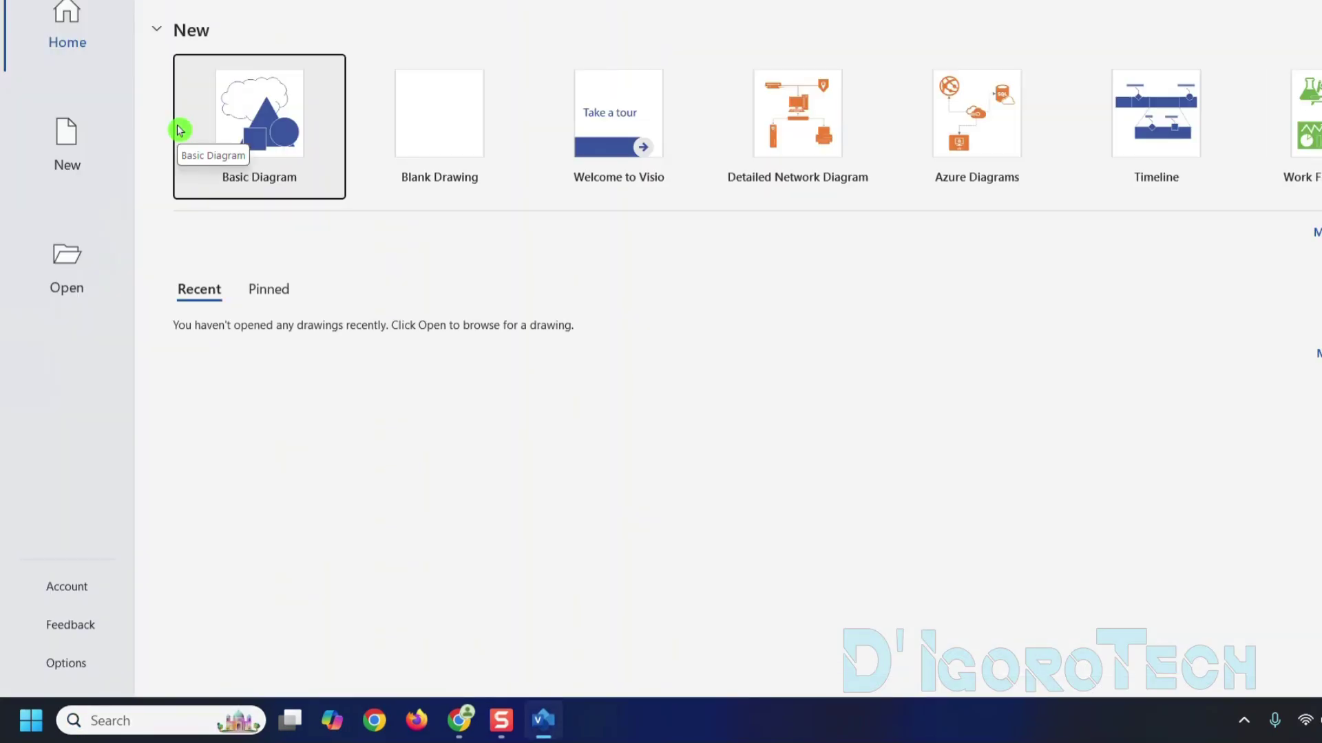
left_click(73, 590)
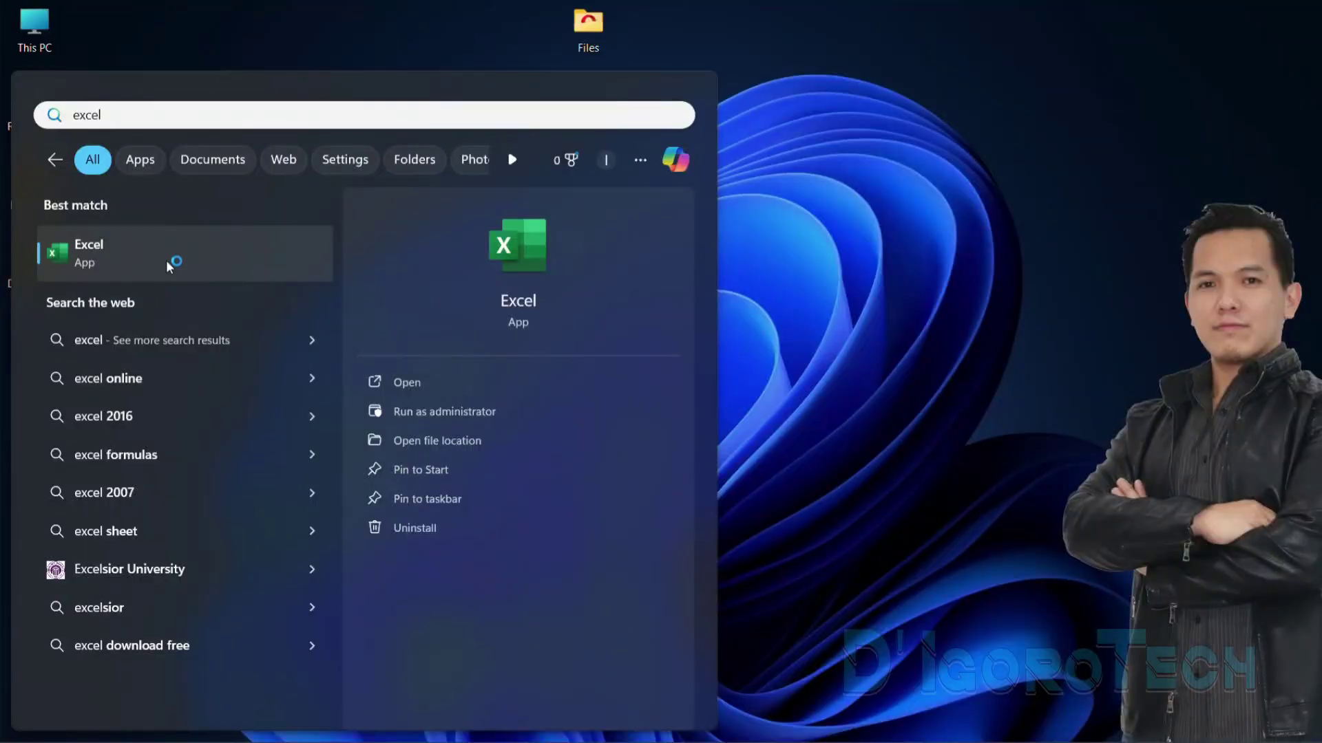
- Launch Excel and go to its Account page to check the Office LTSC Professional Plus 2024 activation
left_click(166, 260)
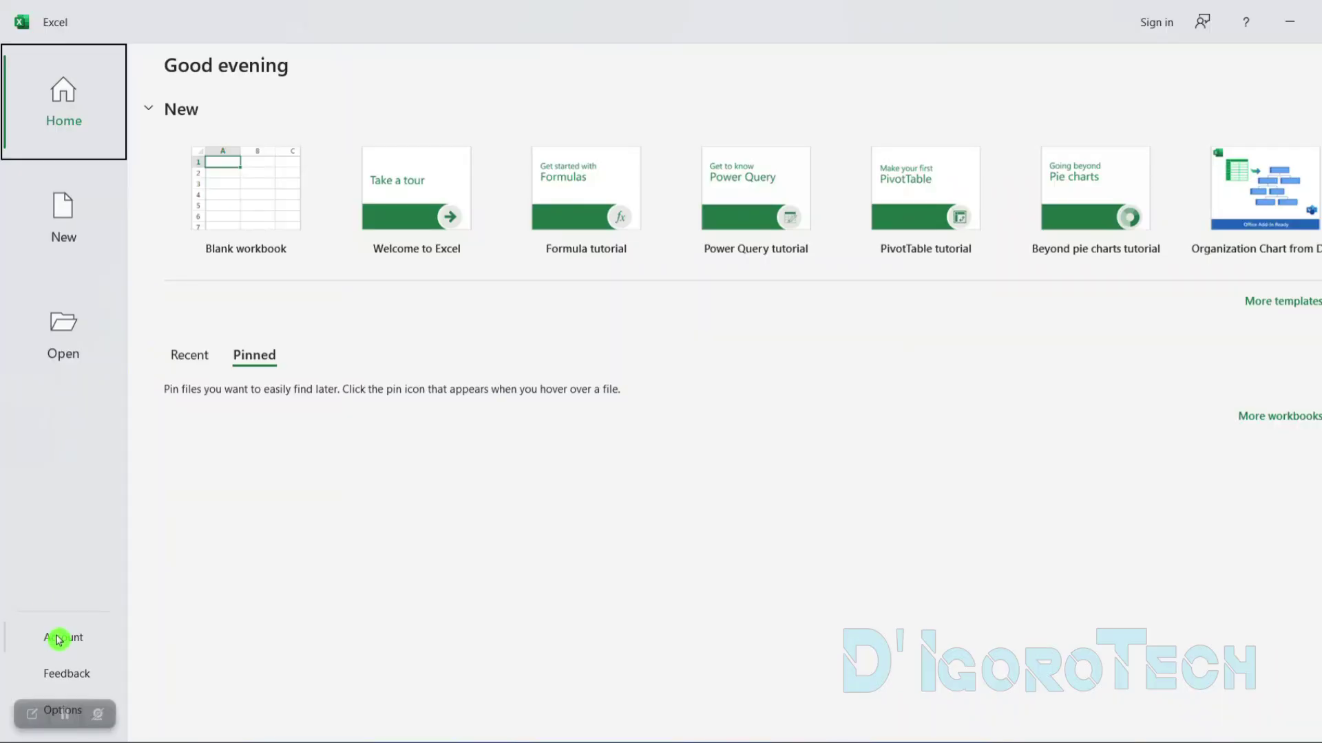
left_click(59, 639)
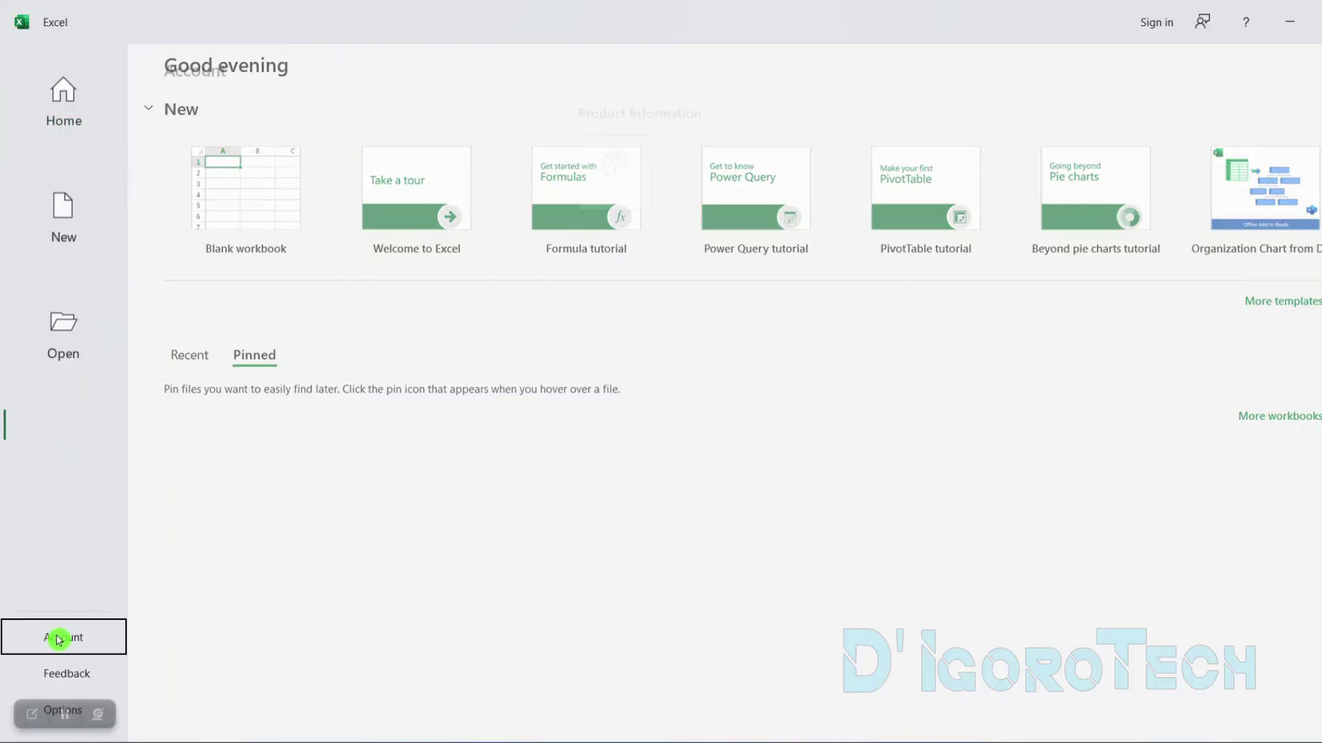